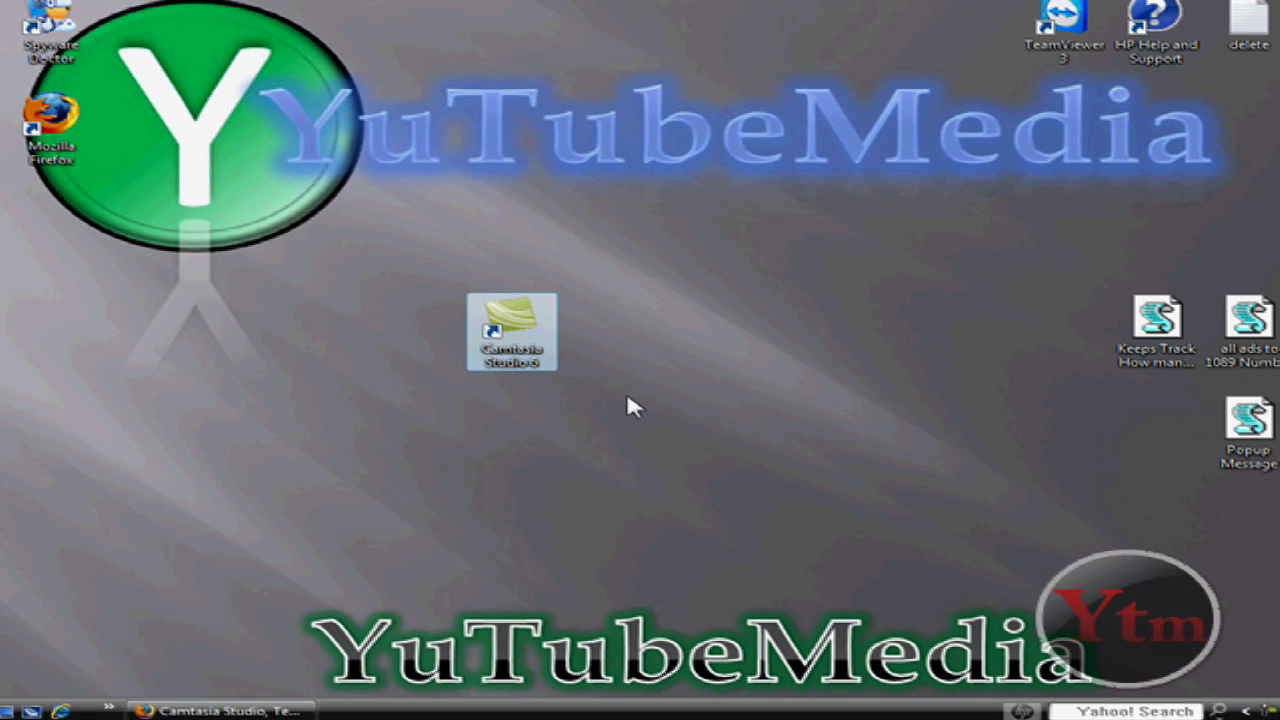
{"action": "left_click_drag", "start_coordinate": [389, 257], "coordinate": [670, 410]}
{"action": "mouse_move", "coordinate": [672, 406]}
{"action": "left_mouse_down"}
{"action": "mouse_move", "coordinate": [410, 255]}
{"action": "mouse_move", "coordinate": [668, 403]}
{"action": "left_mouse_up"}
{"action": "left_click_drag", "start_coordinate": [668, 403], "coordinate": [683, 436]}
{"action": "left_click", "coordinate": [420, 263]}
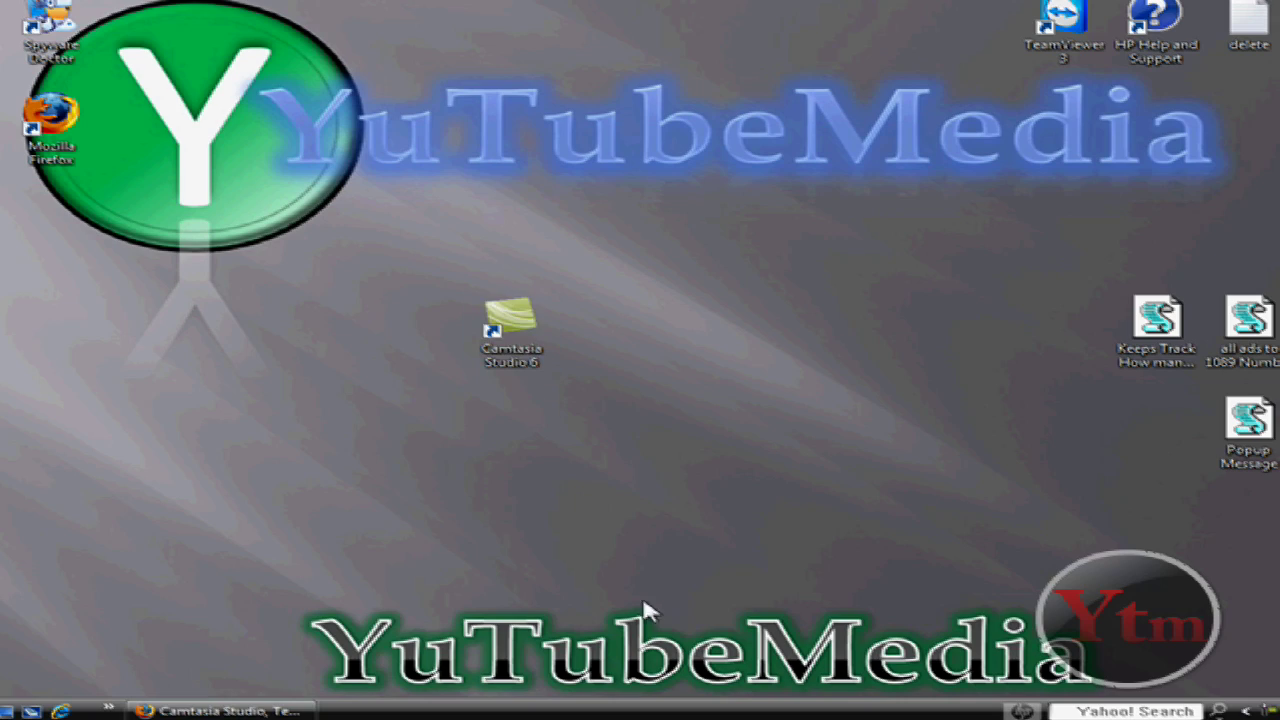
Examine the Camtasia Studio product page on the TechSmith site in Firefox and close the browser.
{"action": "left_click", "coordinate": [222, 711]}
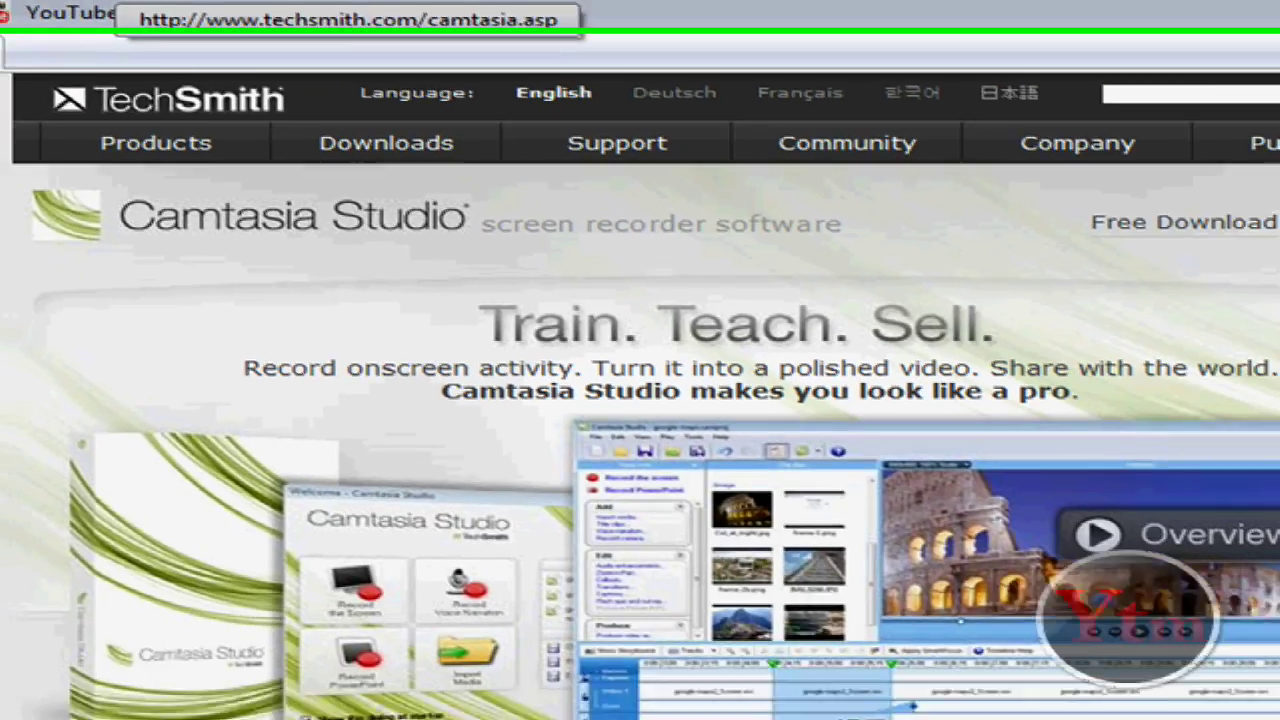
{"action": "scroll", "coordinate": [640, 375], "scroll_direction": "down", "scroll_amount": 3}
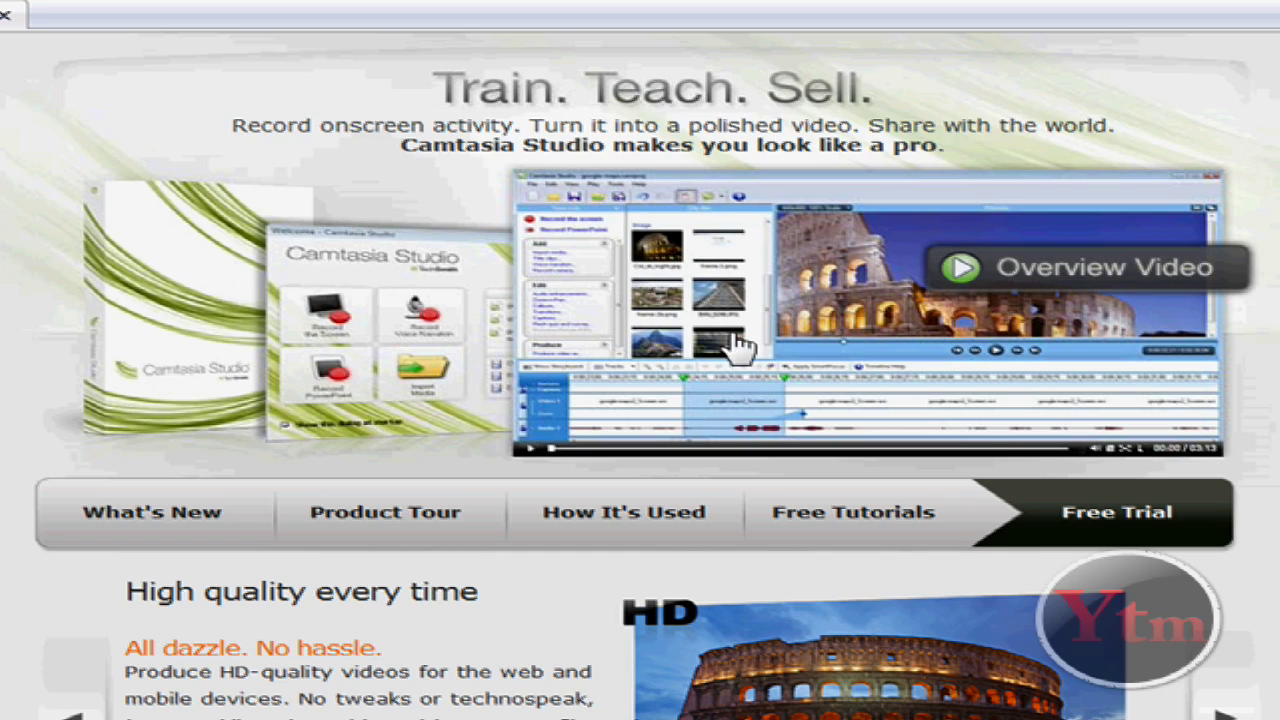
{"action": "left_click_drag", "start_coordinate": [1230, 347], "coordinate": [1274, 350]}
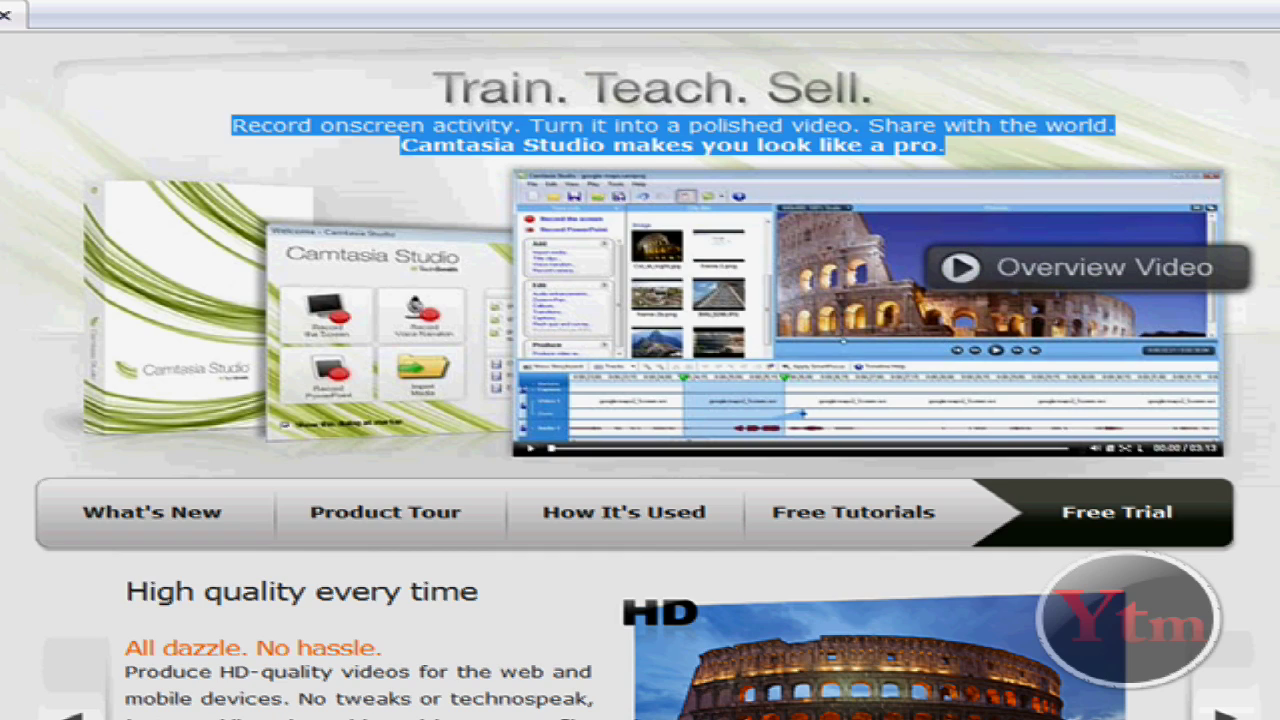
{"action": "left_click", "coordinate": [1274, 350]}
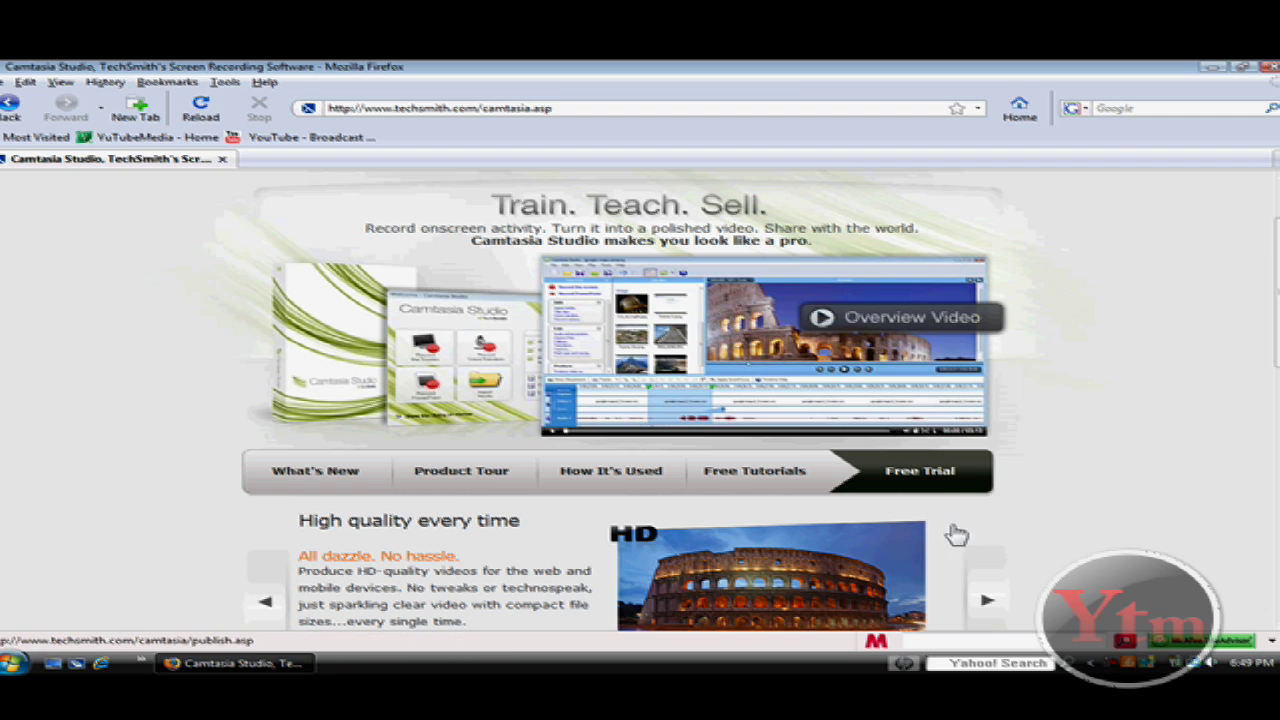
{"action": "left_click", "coordinate": [1268, 67]}
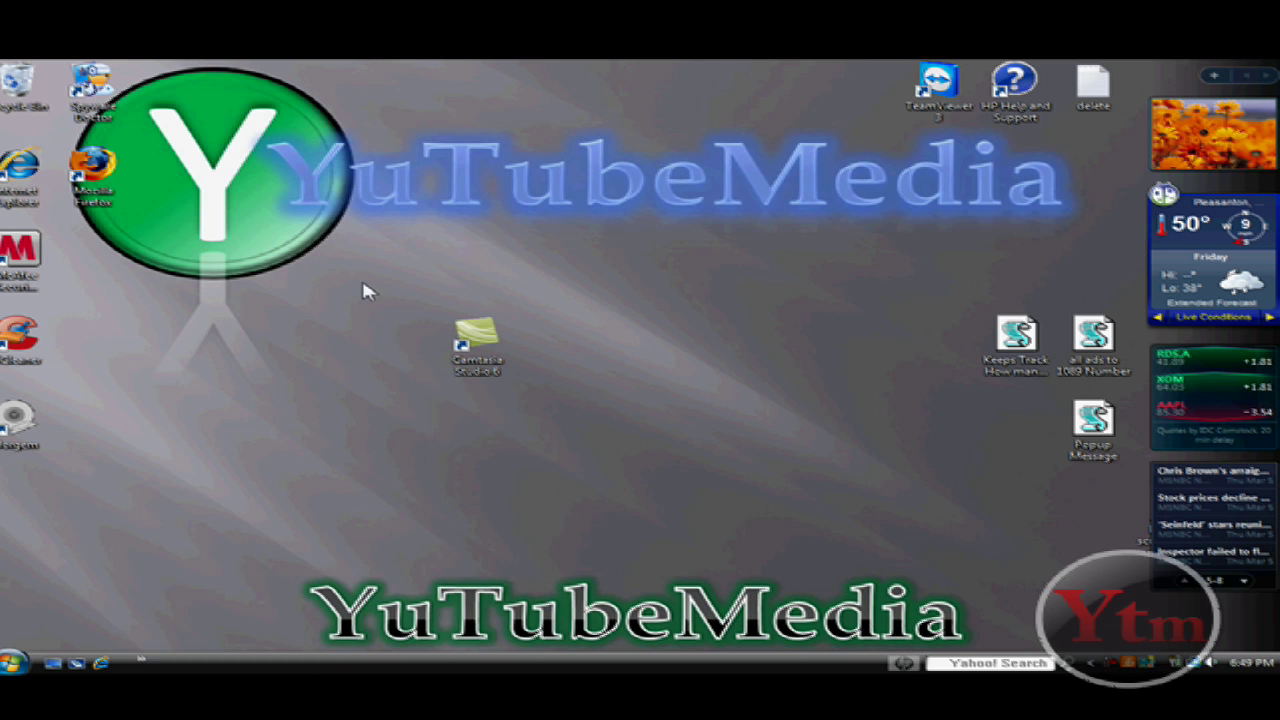
{"action": "left_click_drag", "start_coordinate": [362, 279], "coordinate": [280, 228]}
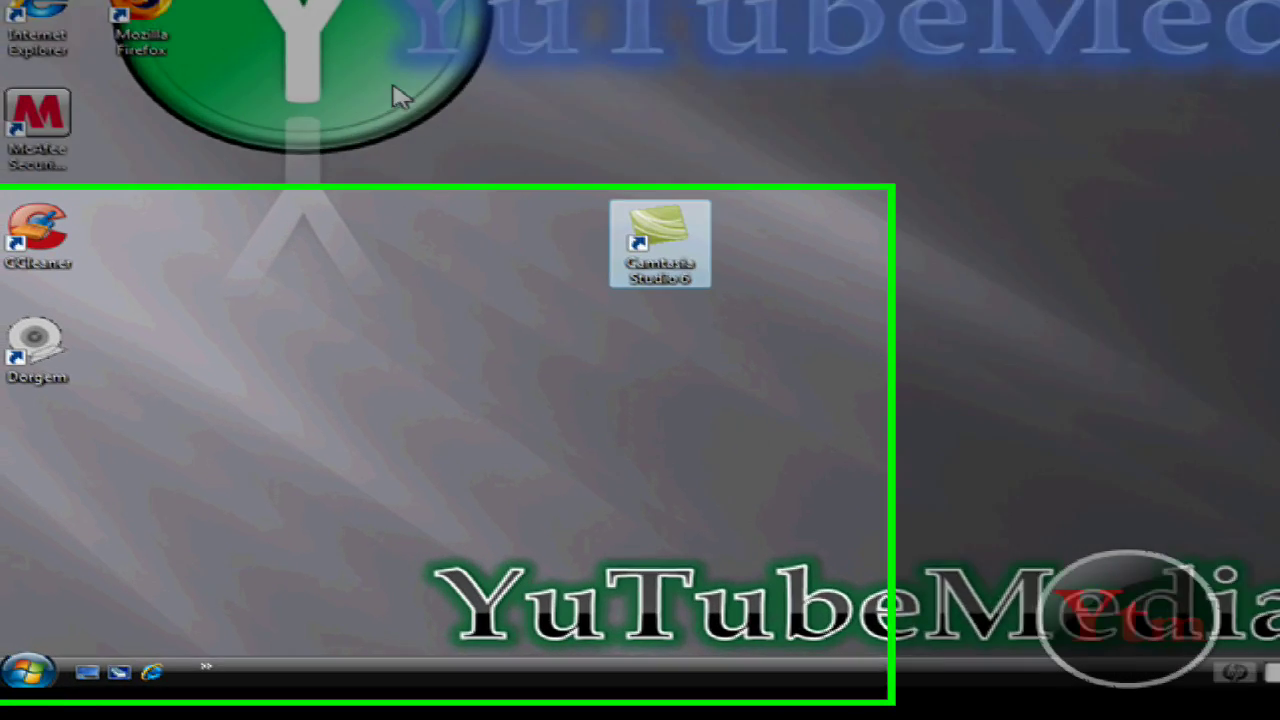
{"action": "left_click_drag", "start_coordinate": [462, 100], "coordinate": [716, 323]}
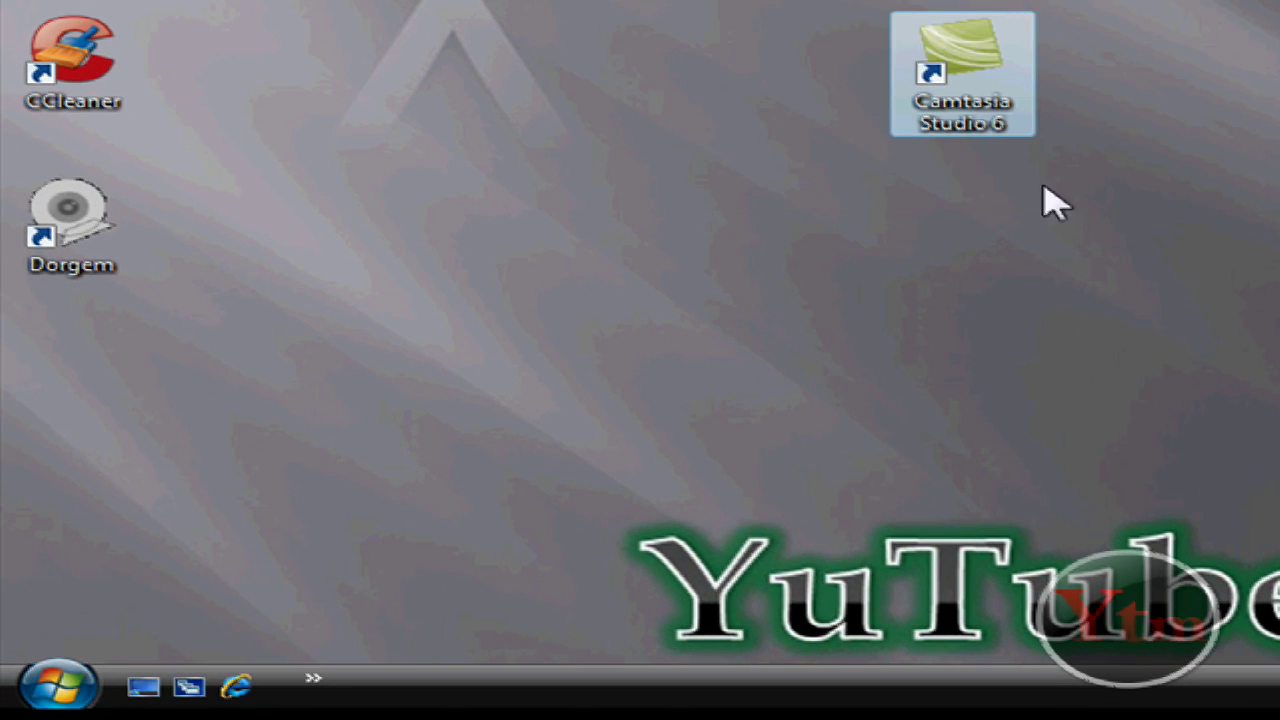
{"action": "left_click", "coordinate": [50, 683]}
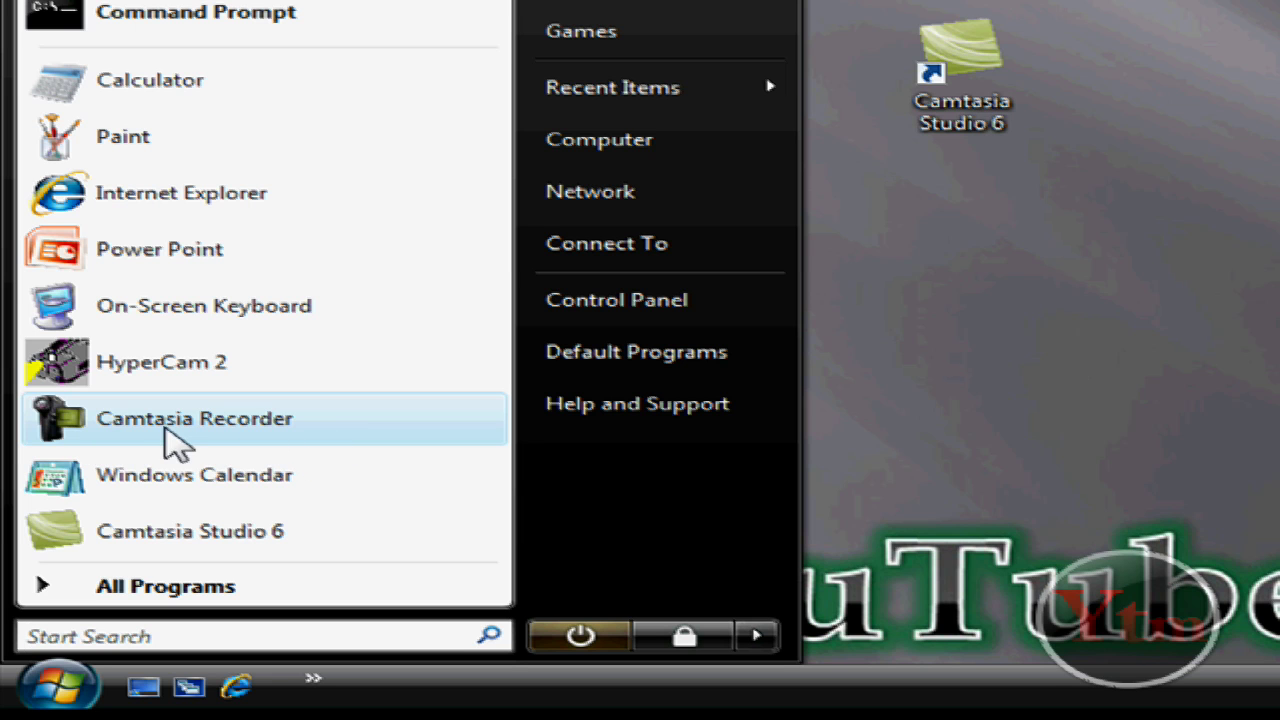
{"action": "left_click", "coordinate": [920, 425]}
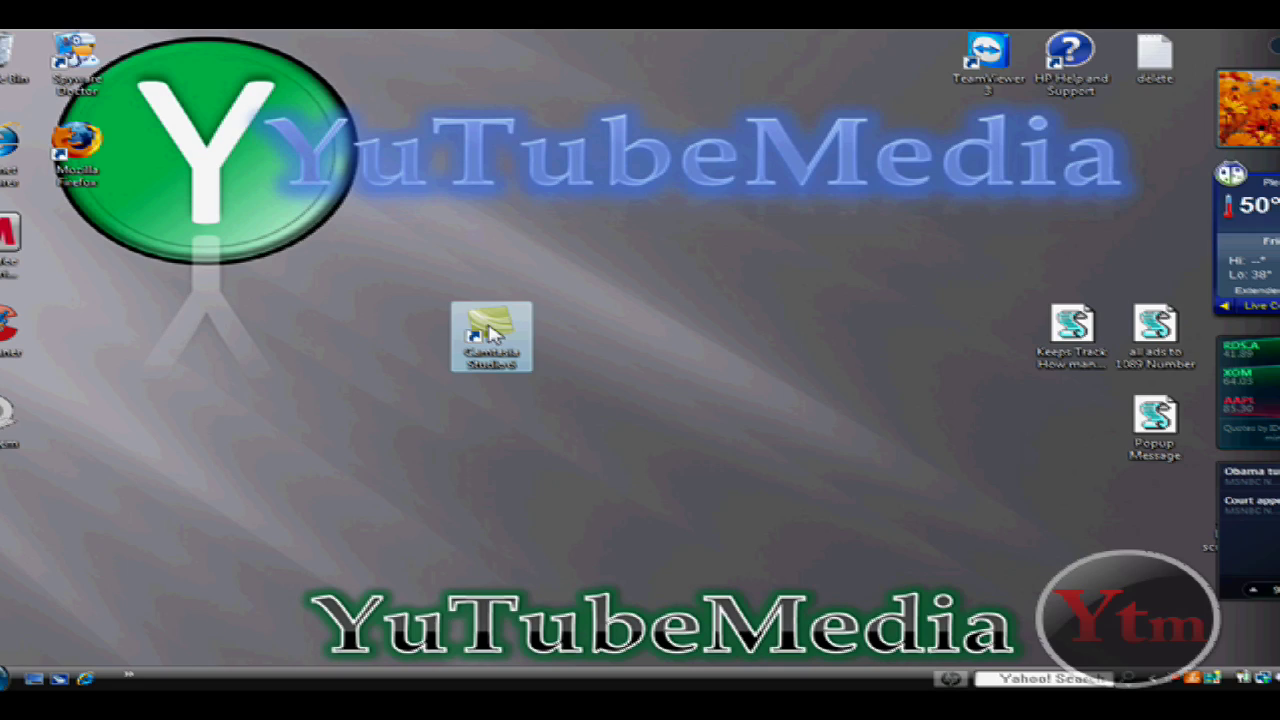
Launch Camtasia Studio 6, dismiss its welcome dialog and import the video capture-26 from the Custom Production Presets 6.0 folder.
{"action": "double_click", "coordinate": [491, 336]}
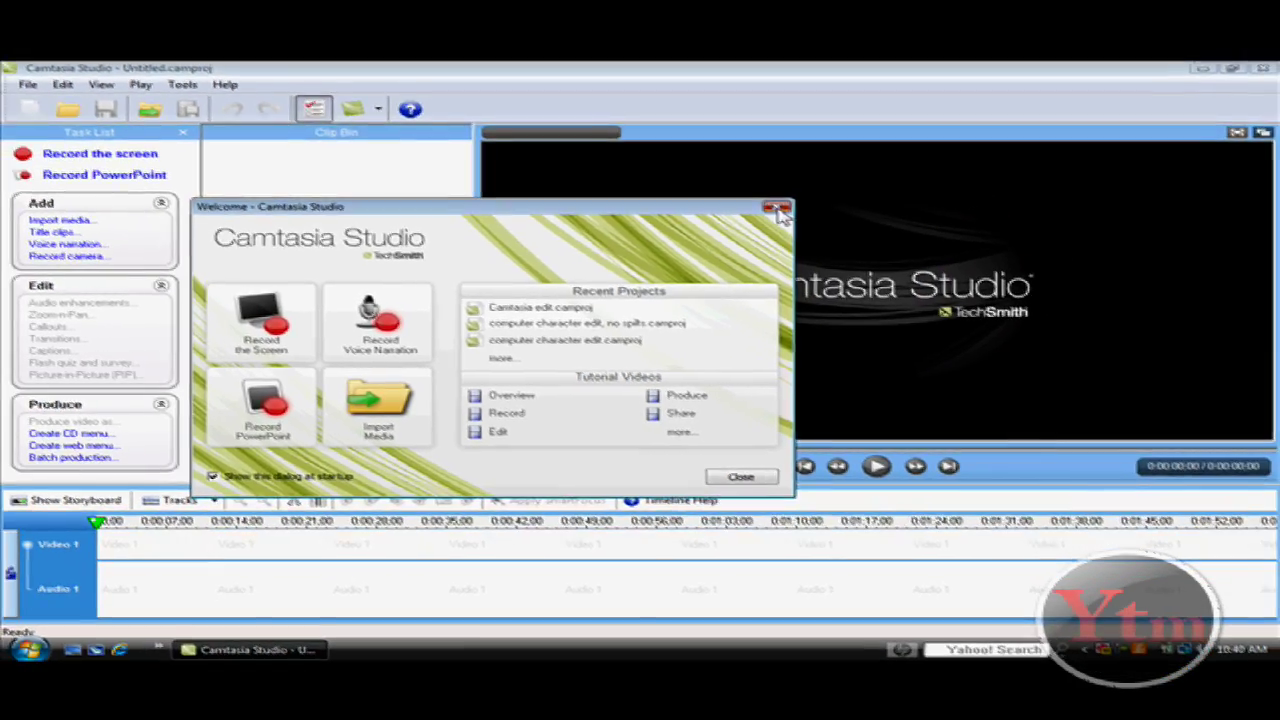
{"action": "key", "text": "Escape"}
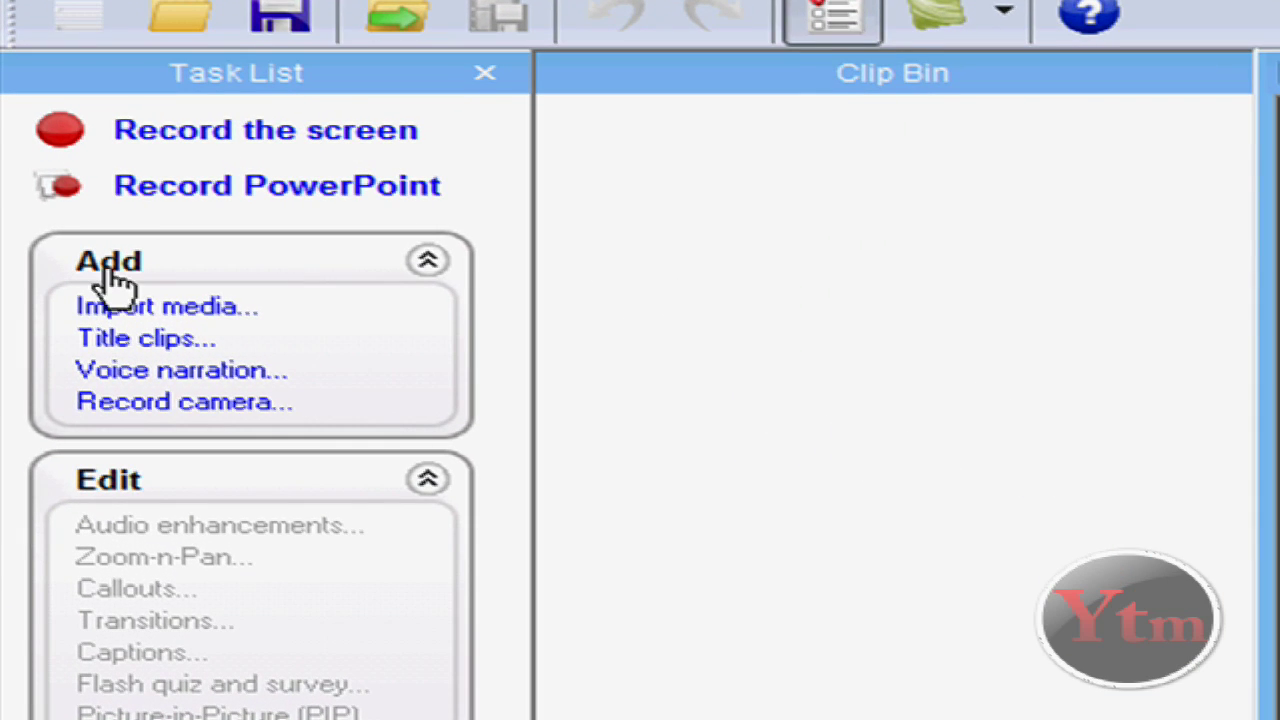
{"action": "left_click", "coordinate": [168, 308]}
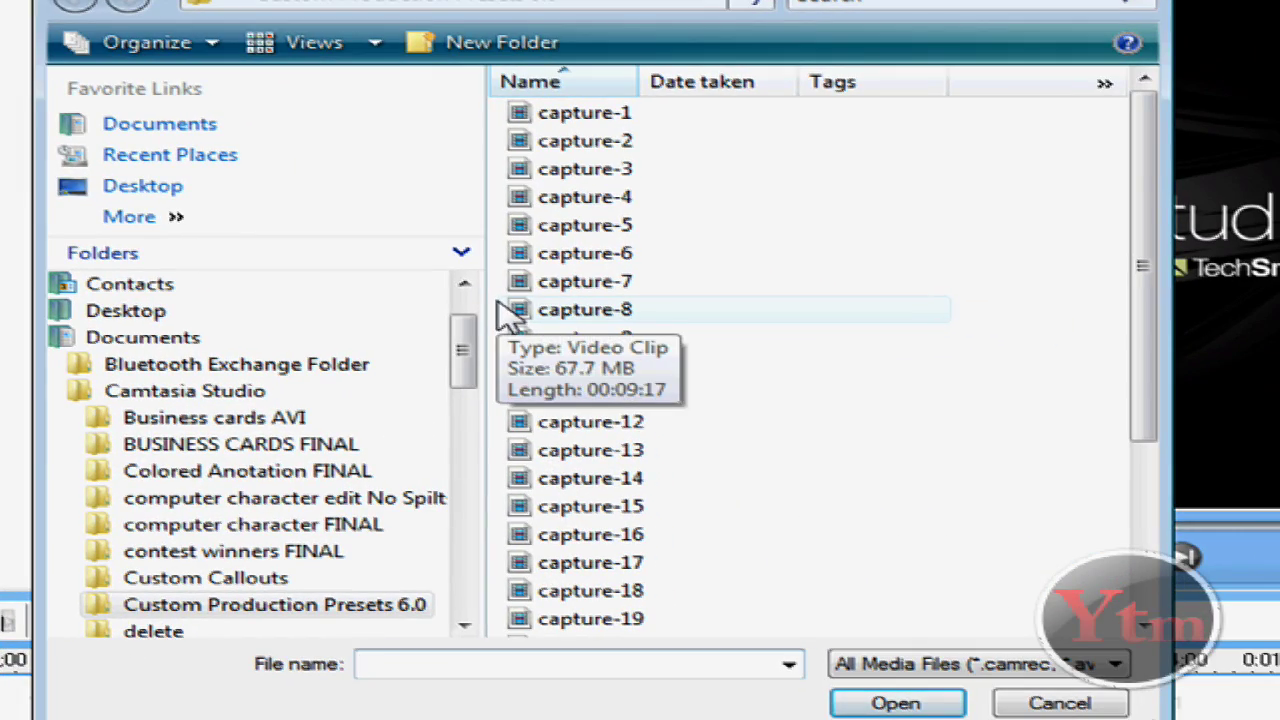
{"action": "left_click_drag", "start_coordinate": [1157, 234], "coordinate": [1157, 407]}
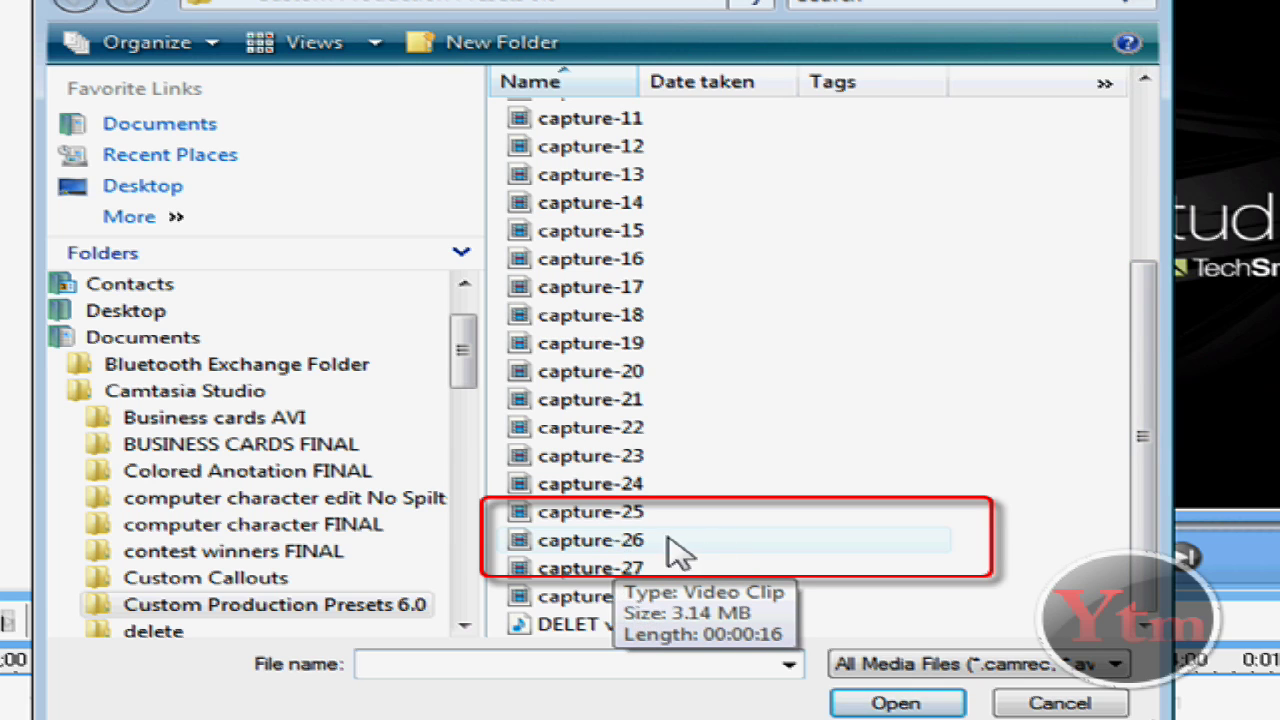
{"action": "double_click", "coordinate": [626, 541]}
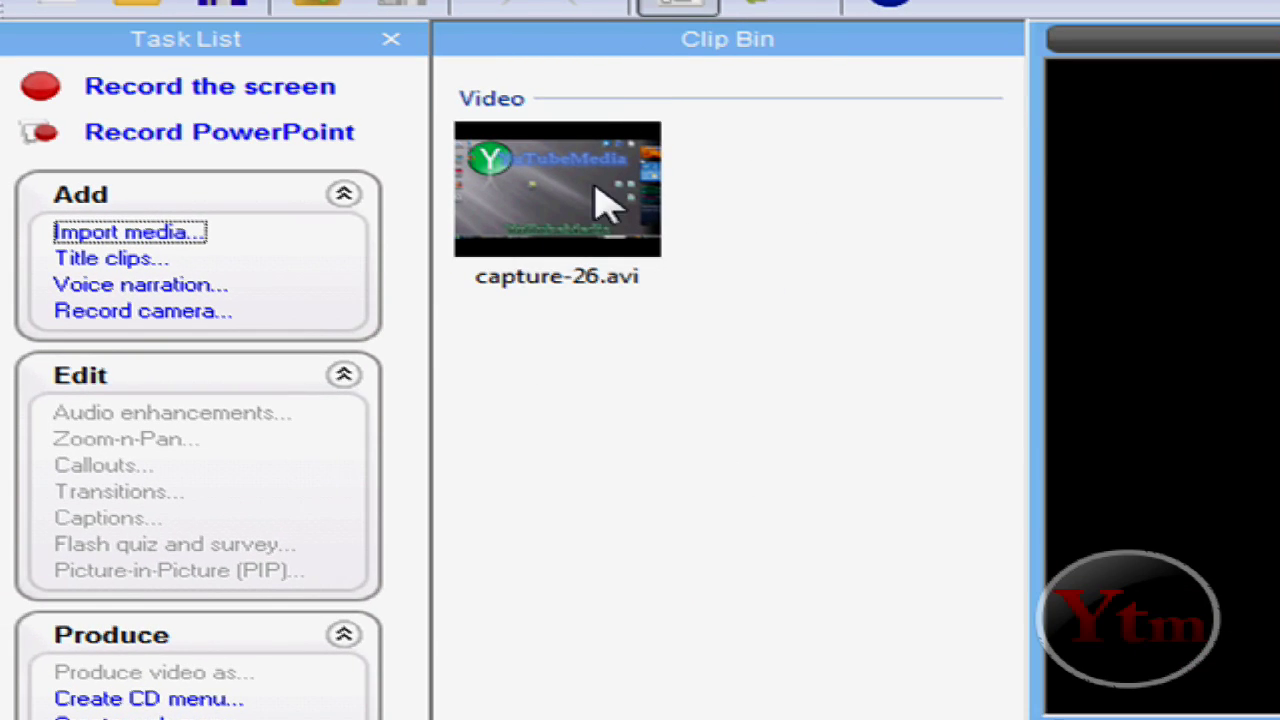
Import the image FfCompHelpfF New.png from the Top Contributor folder inside Pictures into the Clip Bin.
{"action": "left_click", "coordinate": [160, 233]}
{"action": "left_click", "coordinate": [964, 113]}
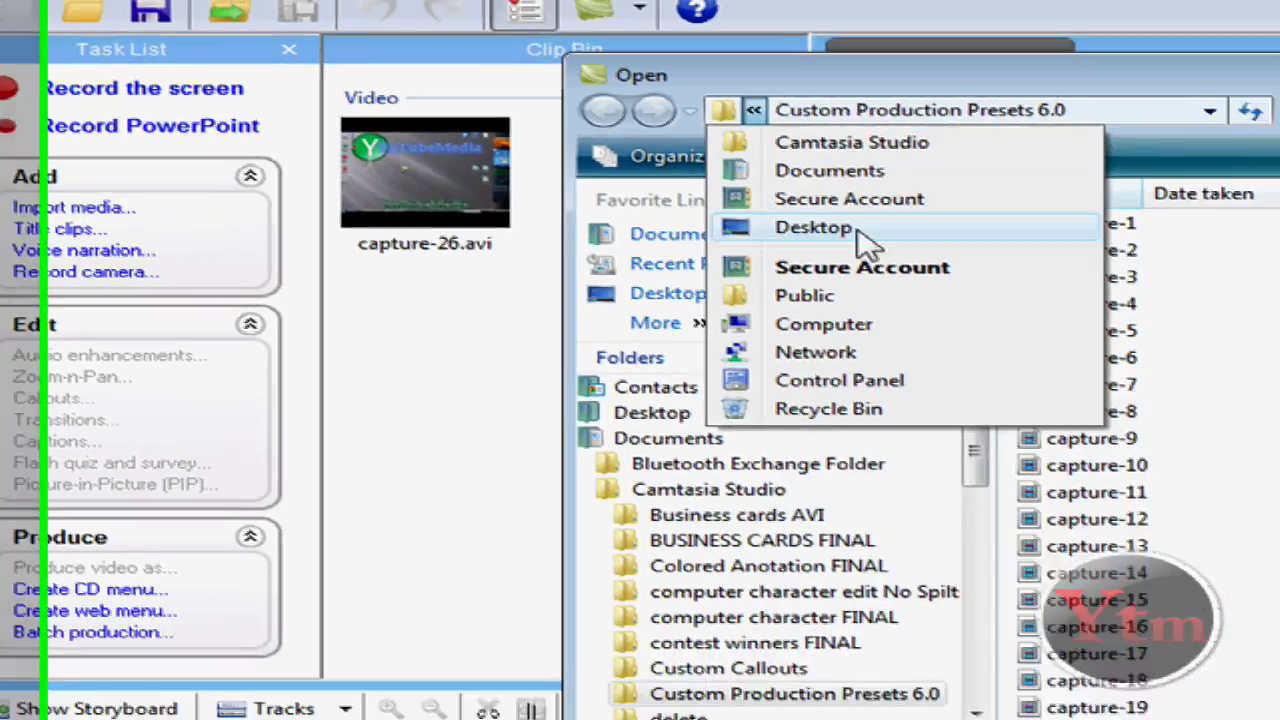
{"action": "left_click", "coordinate": [860, 266]}
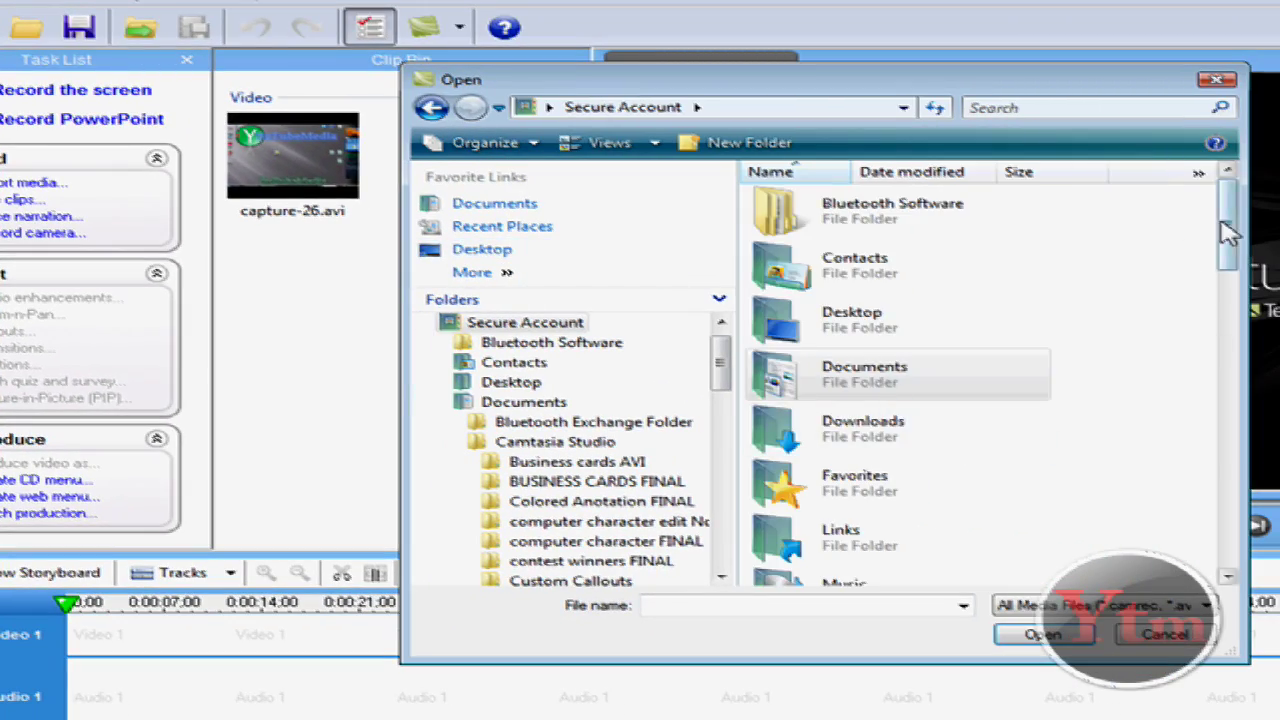
{"action": "left_click_drag", "start_coordinate": [1228, 232], "coordinate": [1237, 277]}
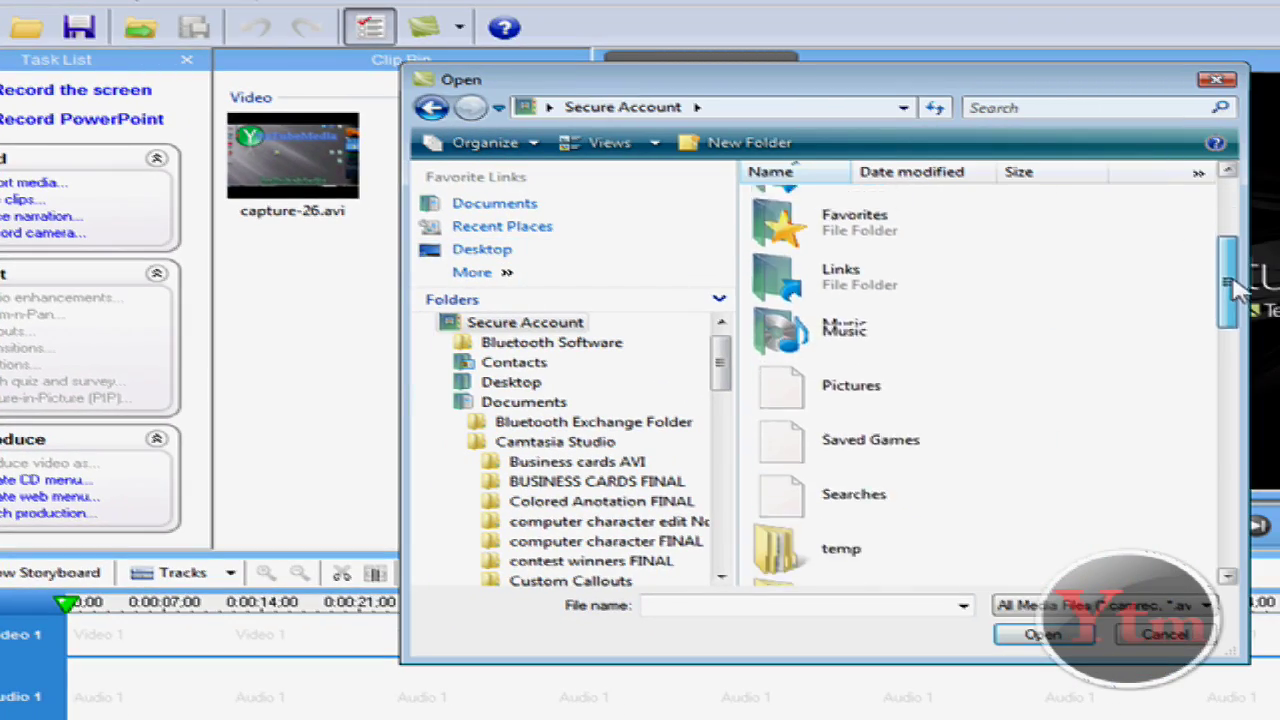
{"action": "double_click", "coordinate": [857, 337]}
{"action": "double_click", "coordinate": [1005, 325]}
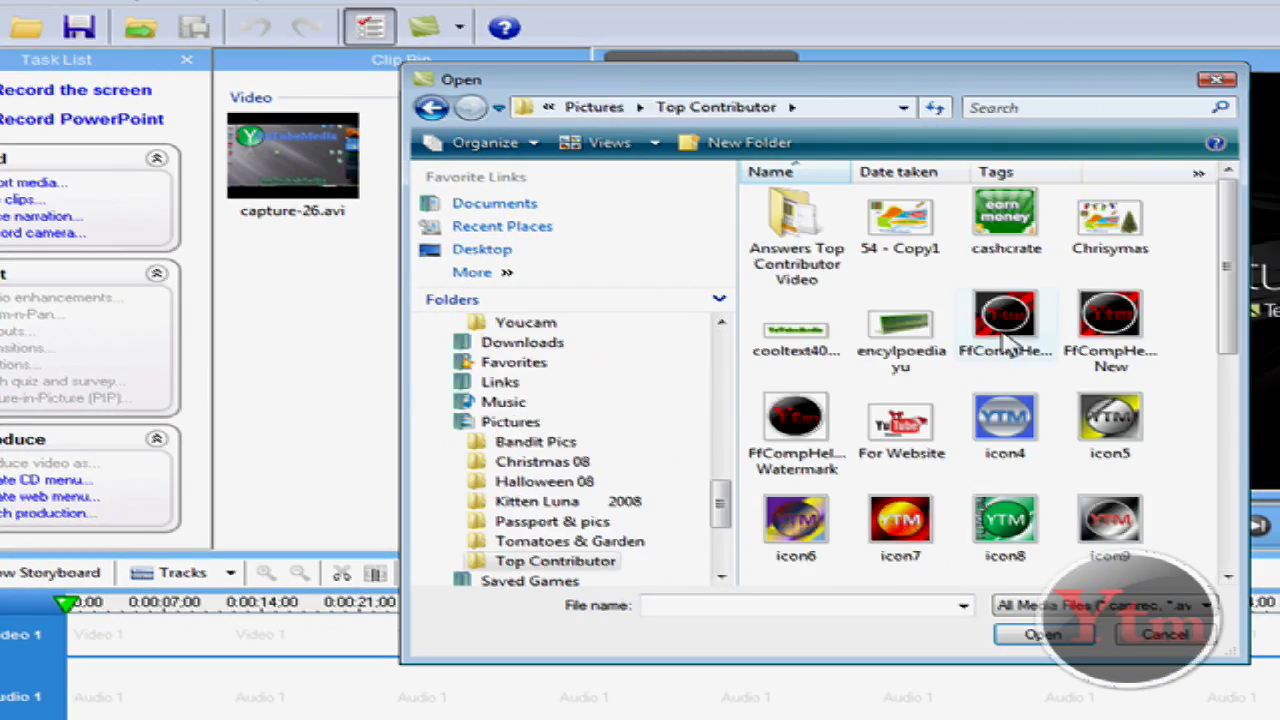
{"action": "double_click", "coordinate": [1112, 330]}
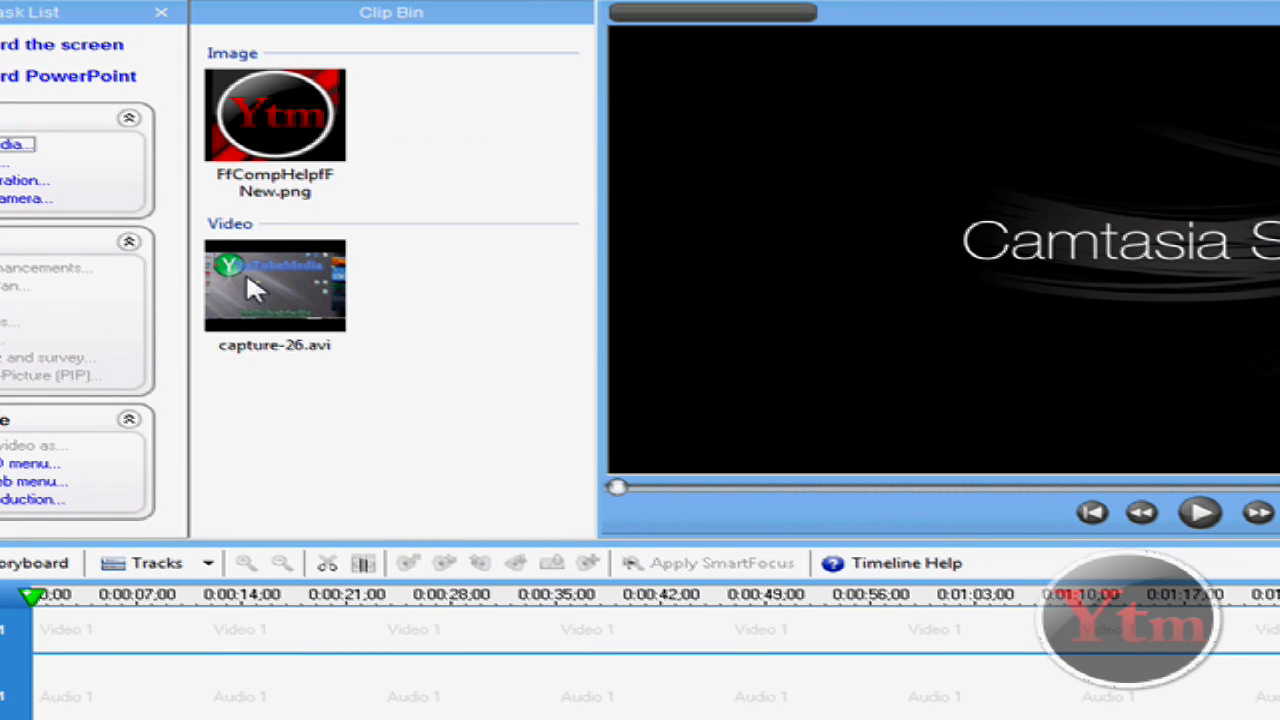
Place capture-26.avi at the start of the Video 1 track, using the YouTube HD preset (640 x 480) for the project's editing dimensions.
{"action": "left_click_drag", "start_coordinate": [246, 271], "coordinate": [145, 563]}
{"action": "left_click_drag", "start_coordinate": [137, 632], "coordinate": [137, 628]}
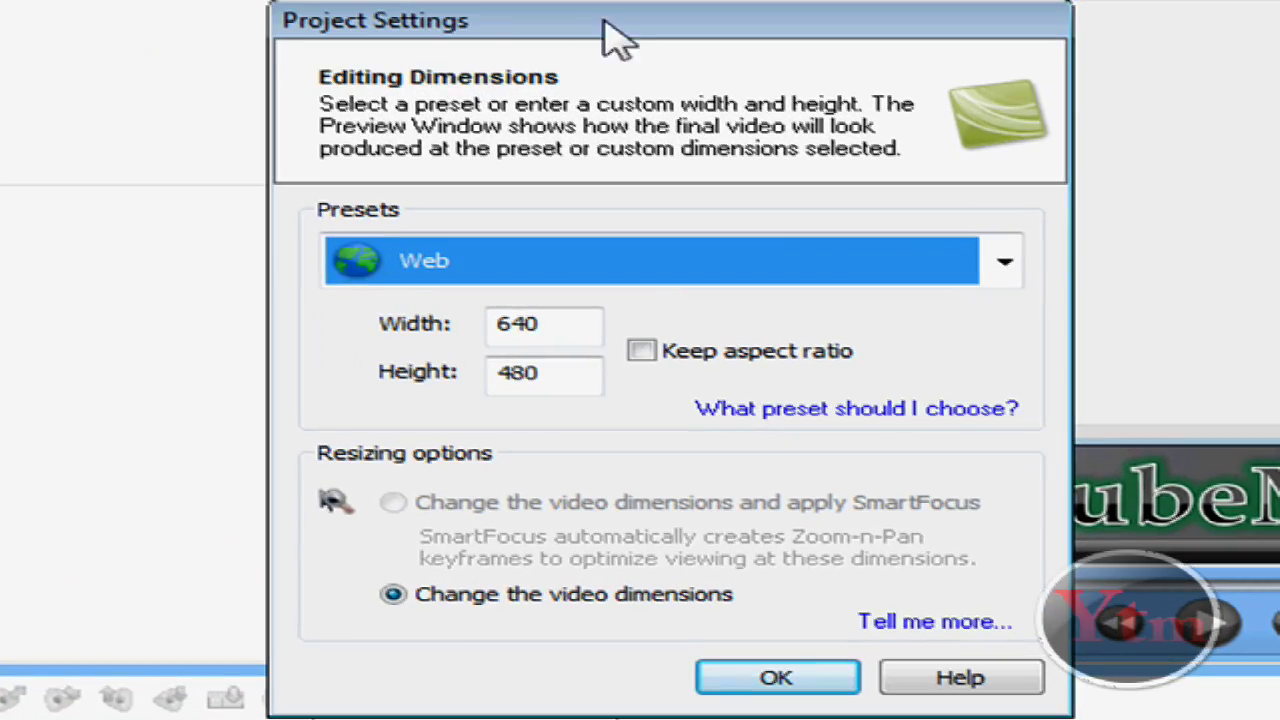
{"action": "left_click_drag", "start_coordinate": [609, 34], "coordinate": [628, 0]}
{"action": "left_click", "coordinate": [722, 184]}
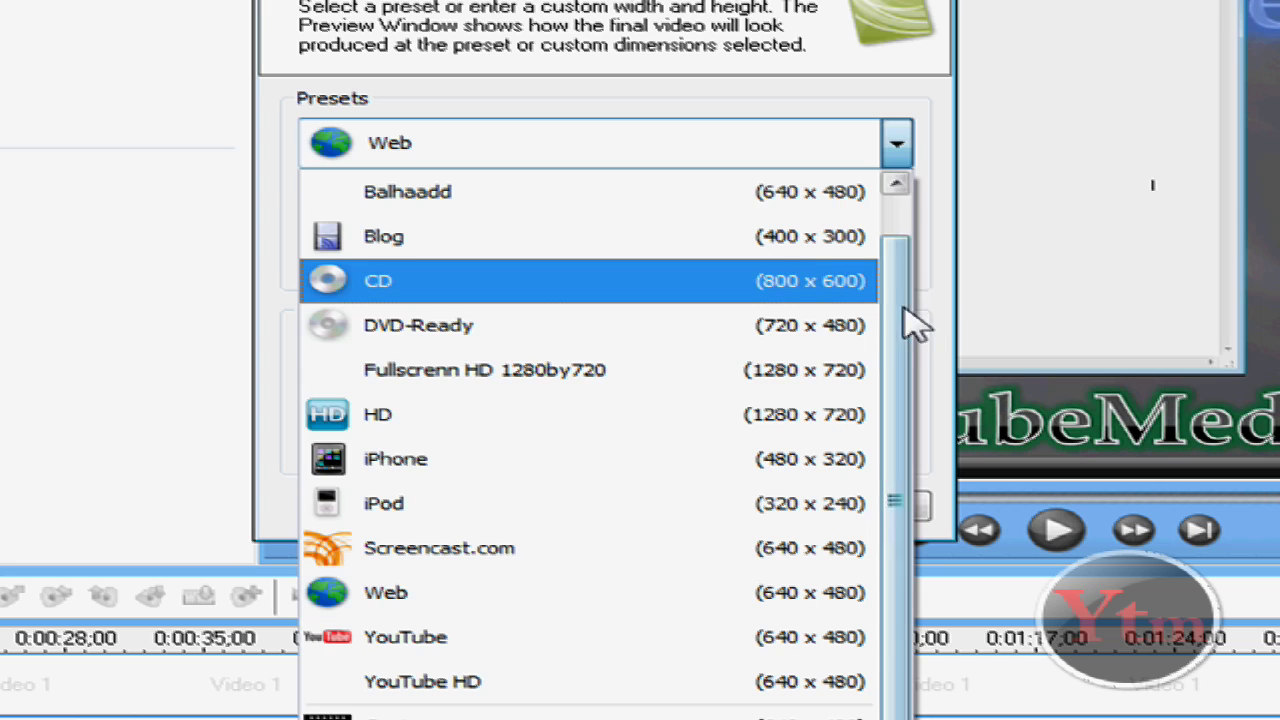
{"action": "mouse_move", "coordinate": [915, 322]}
{"action": "left_mouse_down"}
{"action": "mouse_move", "coordinate": [920, 286]}
{"action": "mouse_move", "coordinate": [915, 313]}
{"action": "mouse_move", "coordinate": [903, 289]}
{"action": "mouse_move", "coordinate": [903, 337]}
{"action": "left_mouse_up"}
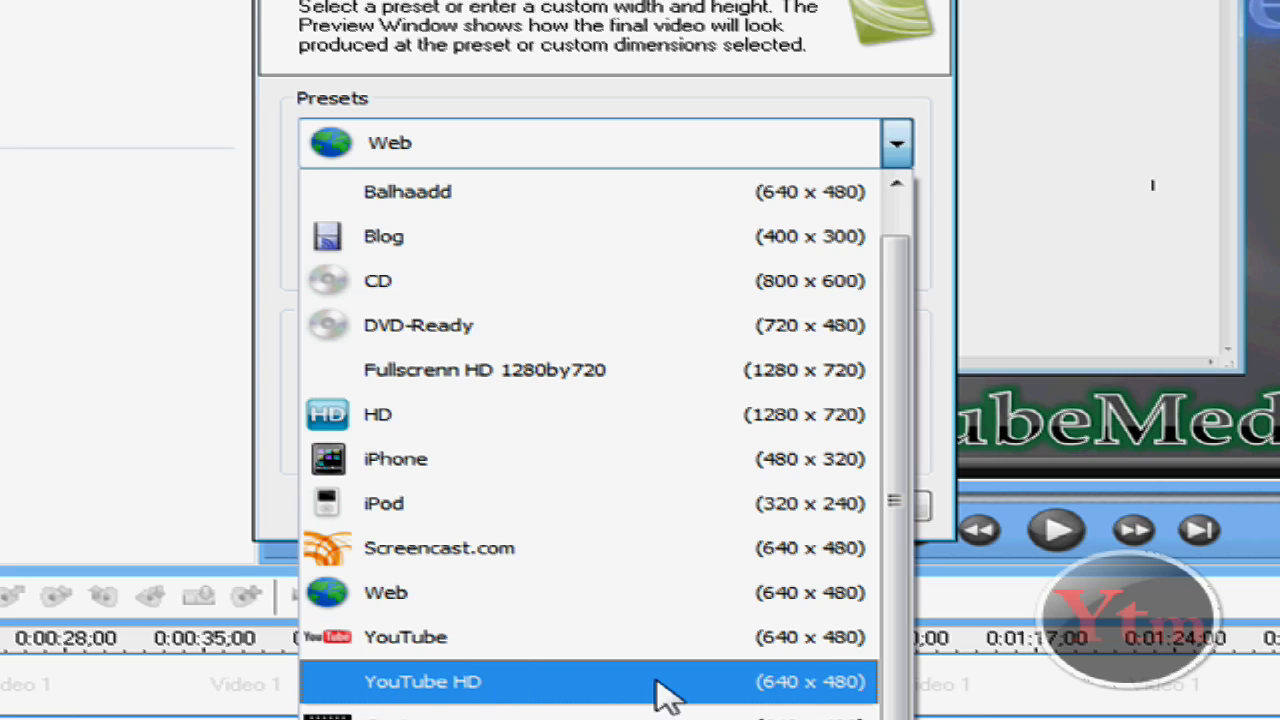
{"action": "left_click", "coordinate": [465, 690]}
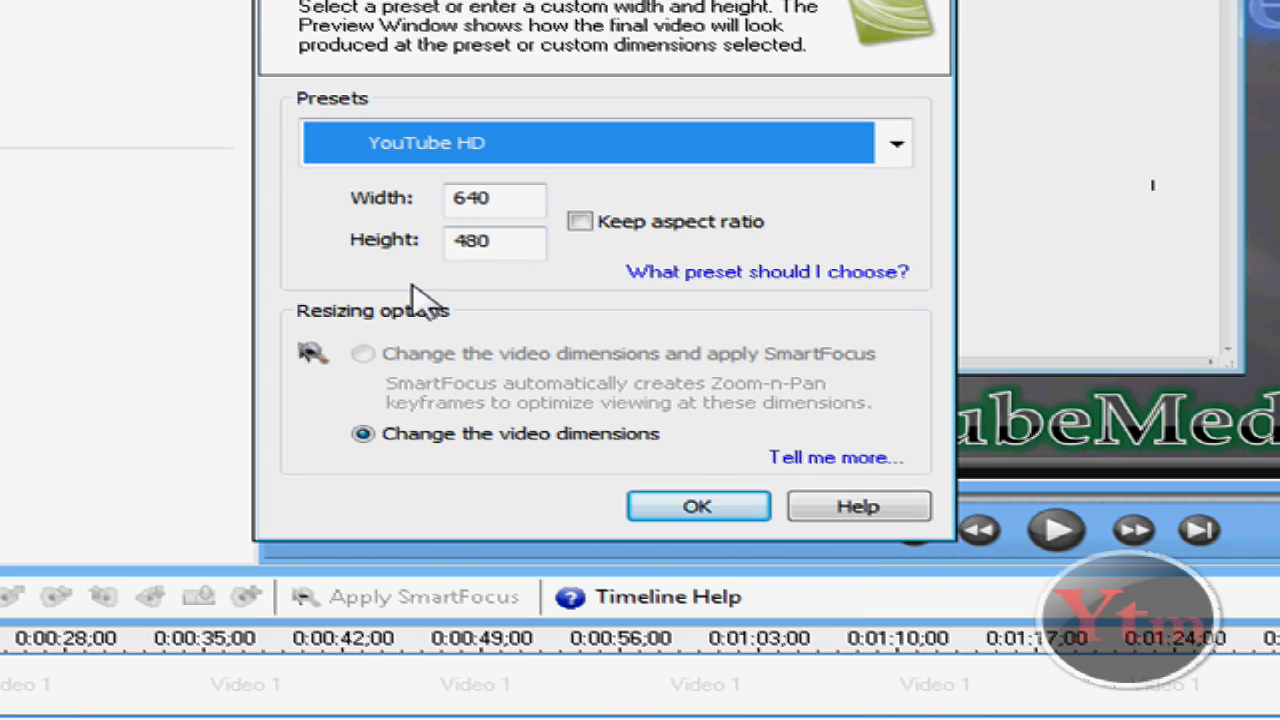
{"action": "left_click", "coordinate": [661, 517]}
Add the image FfCompHelpfF New.png to the Video 1 track directly after capture-26.avi.
{"action": "left_click", "coordinate": [368, 138]}
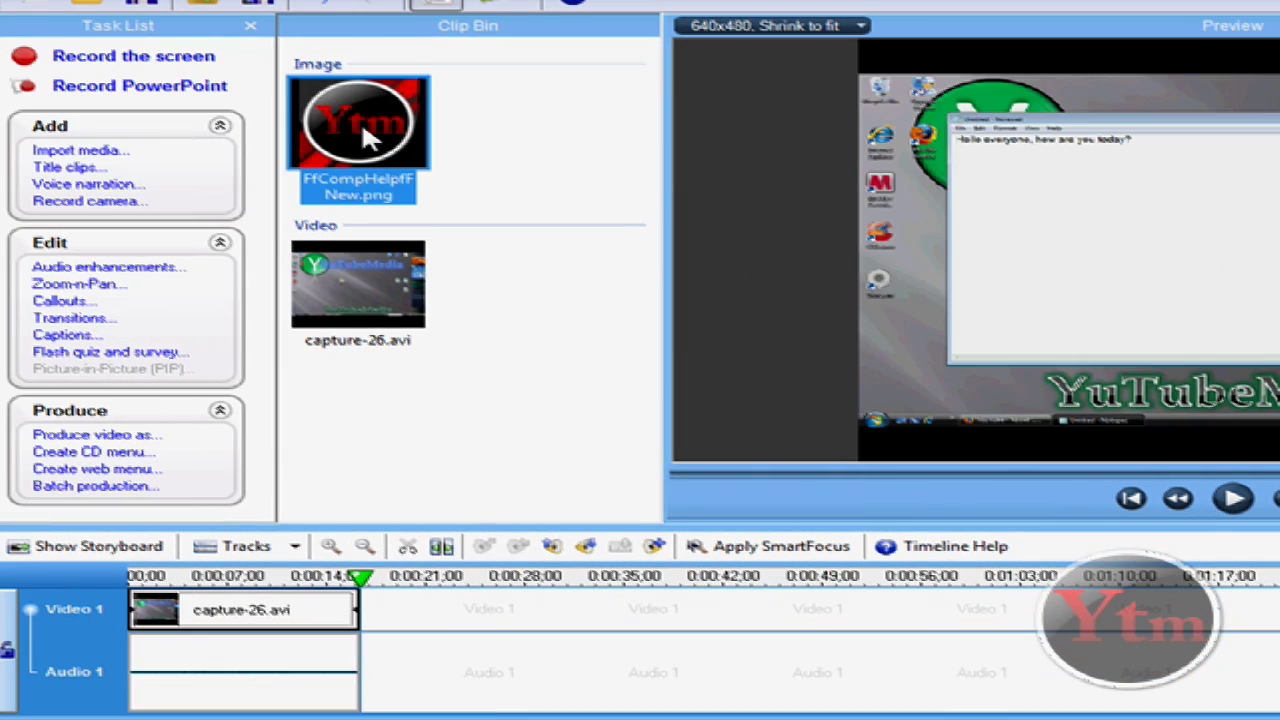
{"action": "left_click_drag", "start_coordinate": [447, 557], "coordinate": [385, 612]}
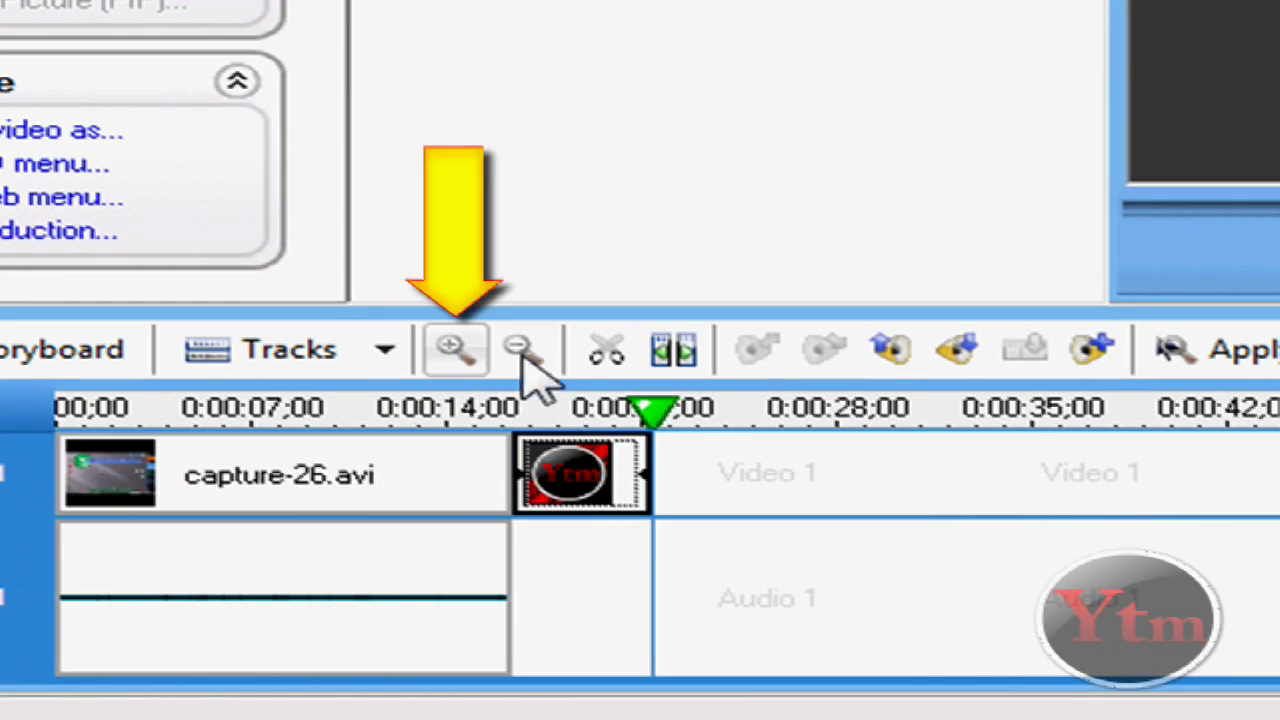
Split the capture-26.avi clip on the timeline at about 0:00:03;22.
{"action": "left_click", "coordinate": [456, 348]}
{"action": "left_click", "coordinate": [456, 348]}
{"action": "left_click", "coordinate": [457, 349]}
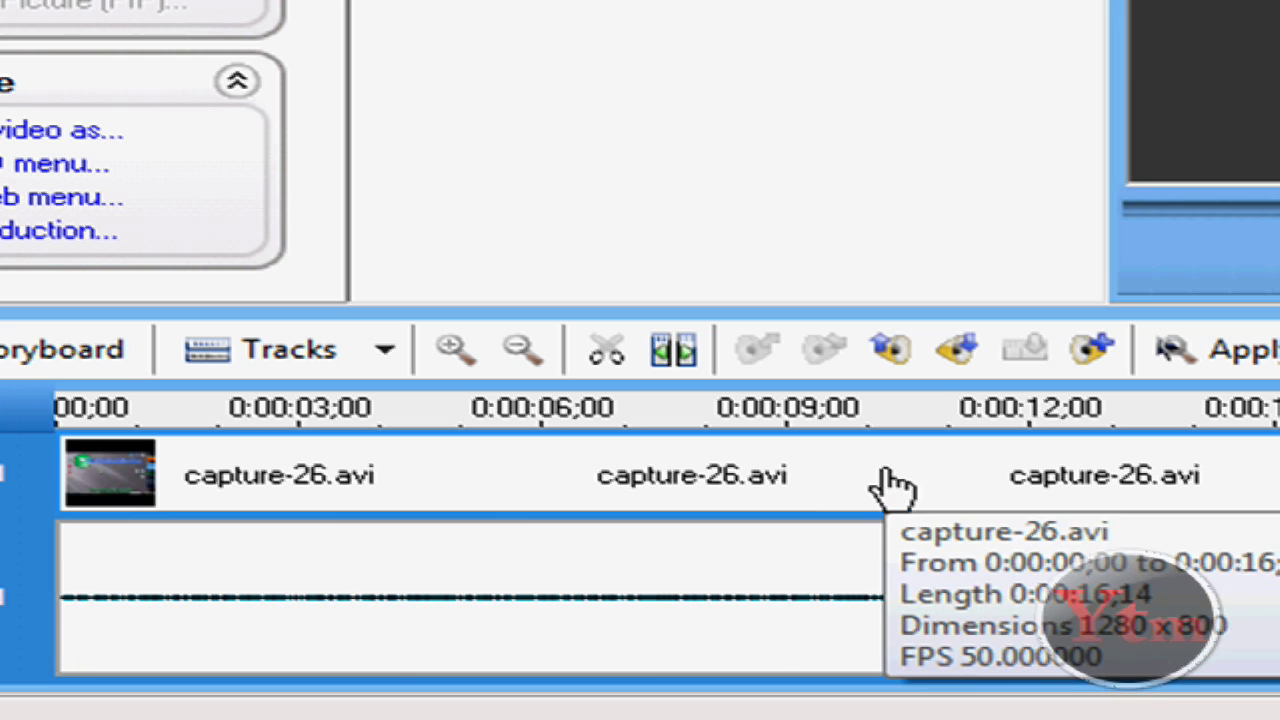
{"action": "left_click", "coordinate": [223, 486]}
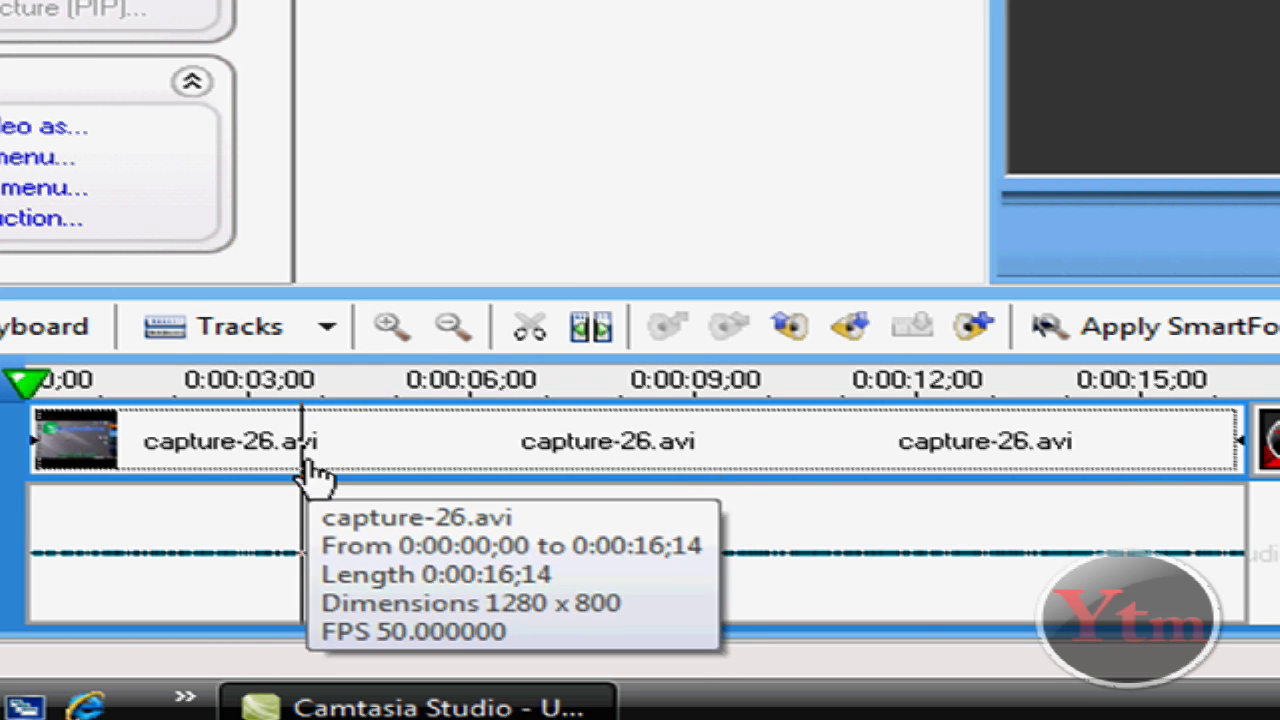
{"action": "left_click", "coordinate": [303, 433]}
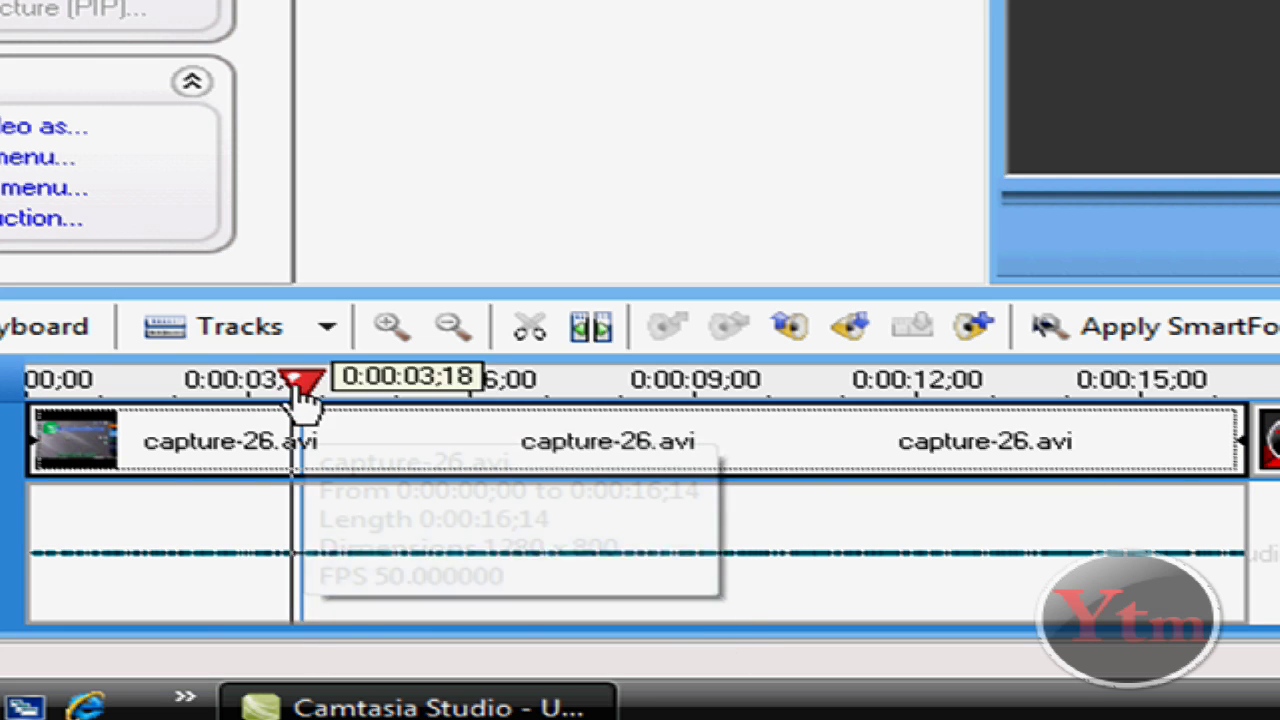
{"action": "left_click", "coordinate": [255, 450]}
{"action": "left_click", "coordinate": [592, 330]}
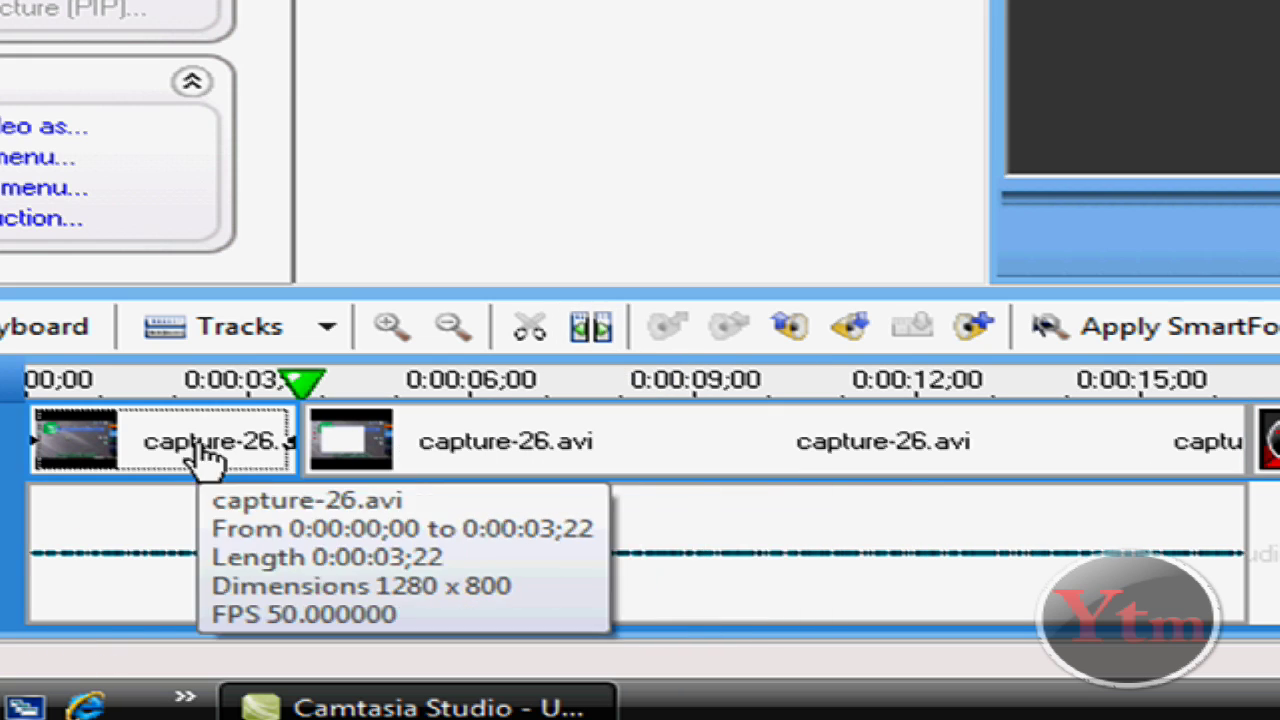
Remove the first piece of the split capture-26.avi clip from the timeline.
{"action": "left_click", "coordinate": [128, 440]}
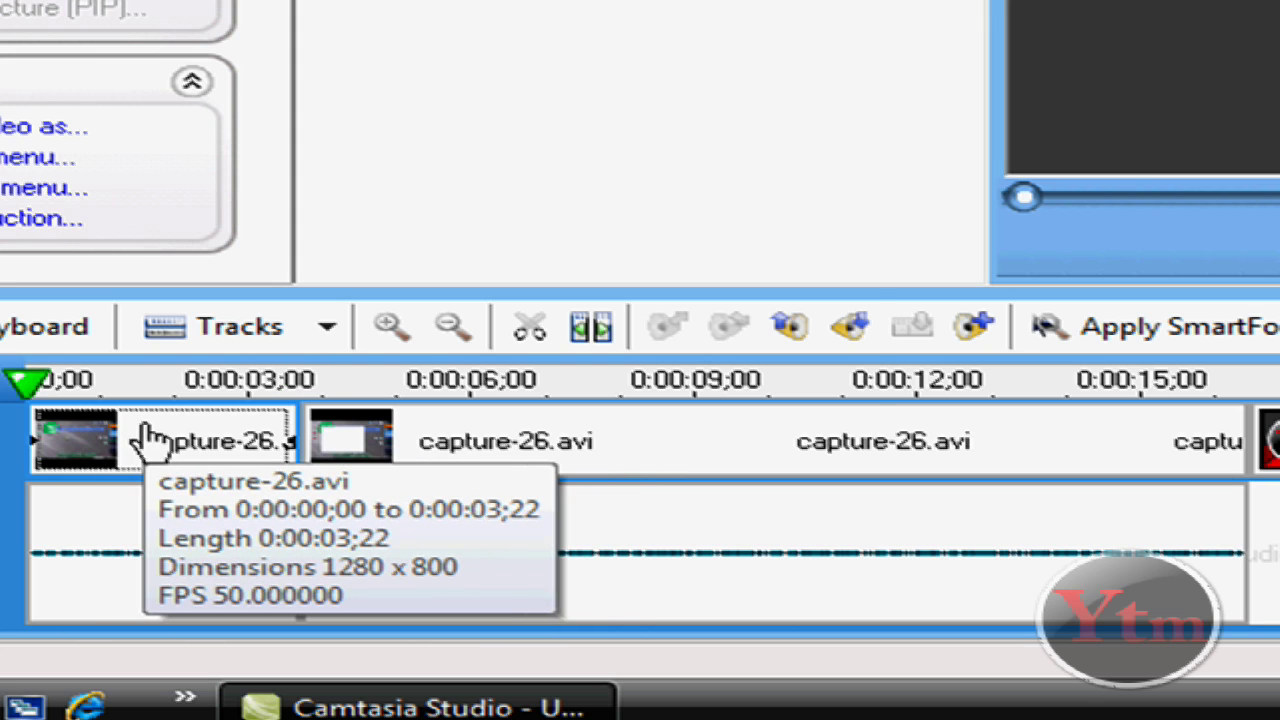
{"action": "right_click", "coordinate": [147, 438]}
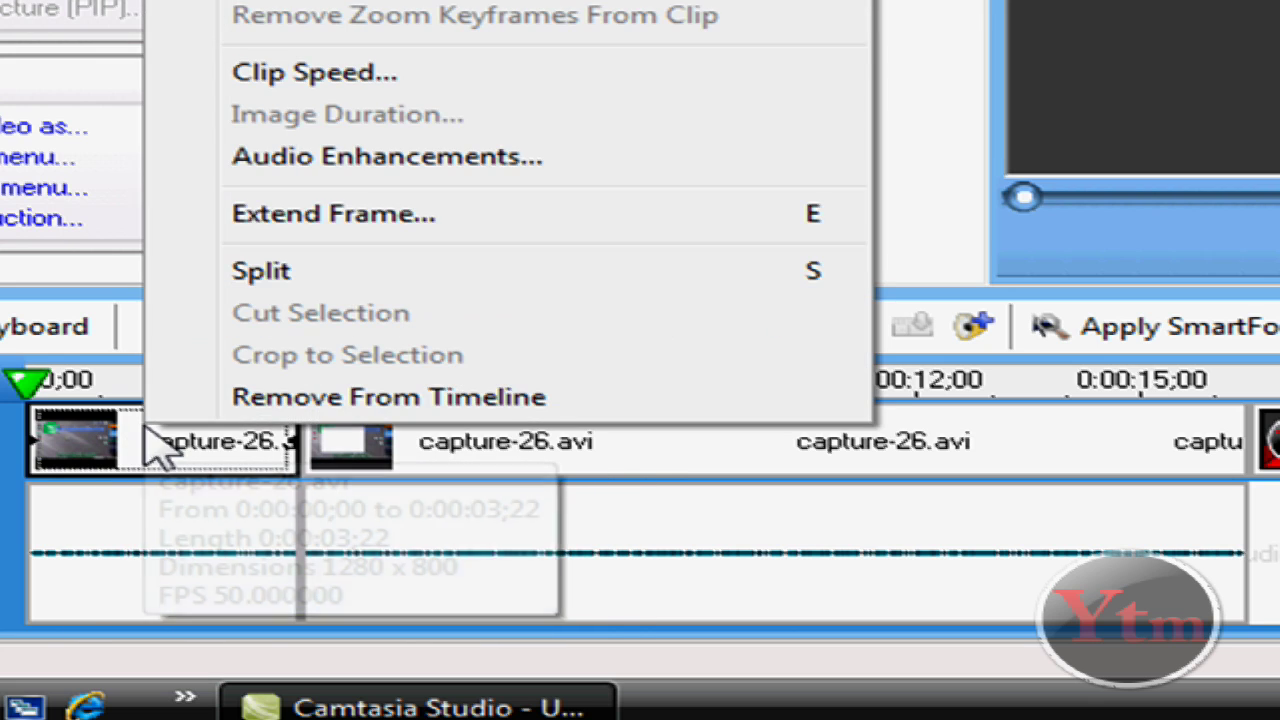
{"action": "left_click", "coordinate": [279, 402]}
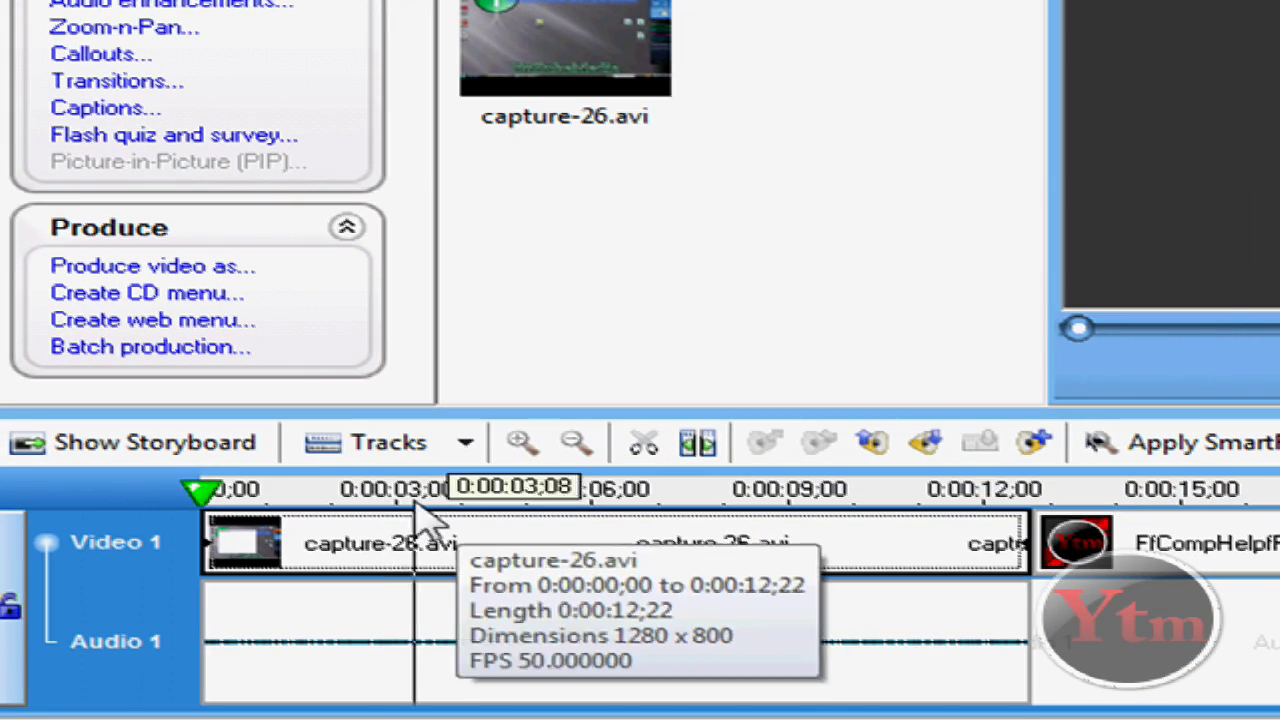
Position the playhead at about 0:00:01;08 in capture-26.avi and open Zoom-n-Pan for that point.
{"action": "mouse_move", "coordinate": [302, 490]}
{"action": "left_mouse_down"}
{"action": "mouse_move", "coordinate": [286, 490]}
{"action": "mouse_move", "coordinate": [346, 488]}
{"action": "mouse_move", "coordinate": [280, 490]}
{"action": "left_mouse_up"}
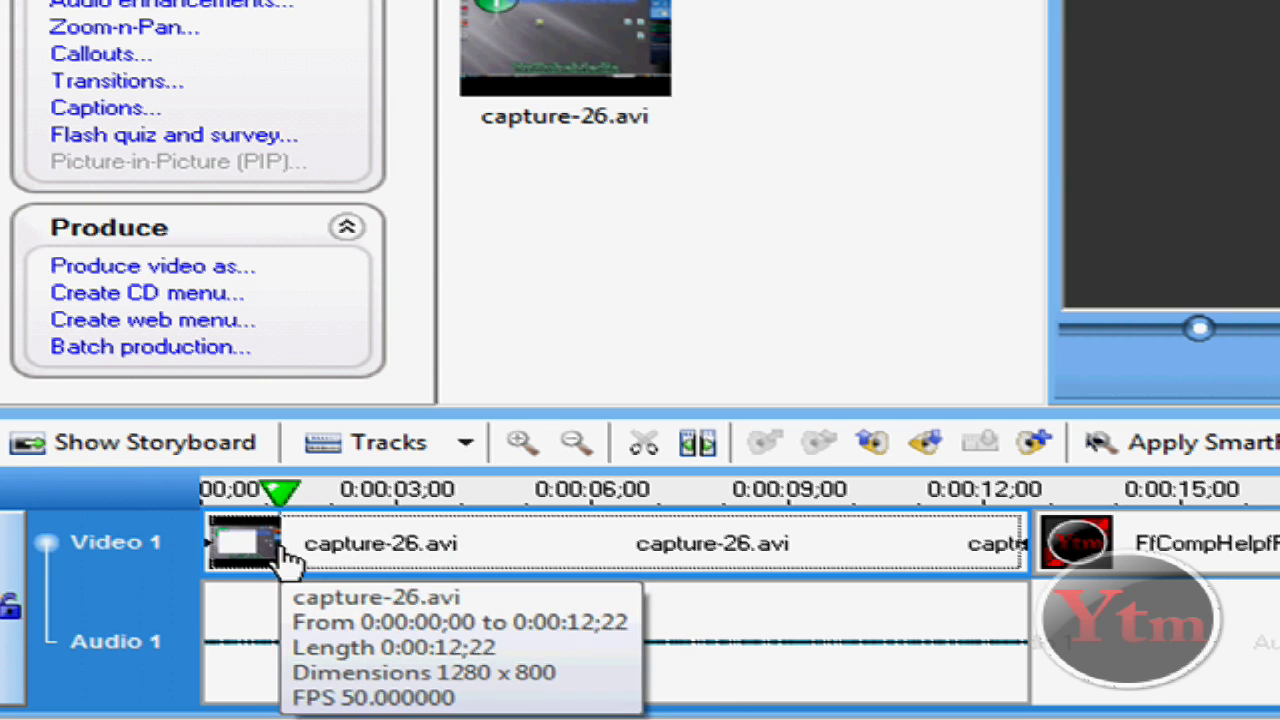
{"action": "left_click", "coordinate": [386, 495]}
{"action": "left_click", "coordinate": [290, 492]}
{"action": "left_click", "coordinate": [449, 492]}
{"action": "left_click", "coordinate": [500, 495]}
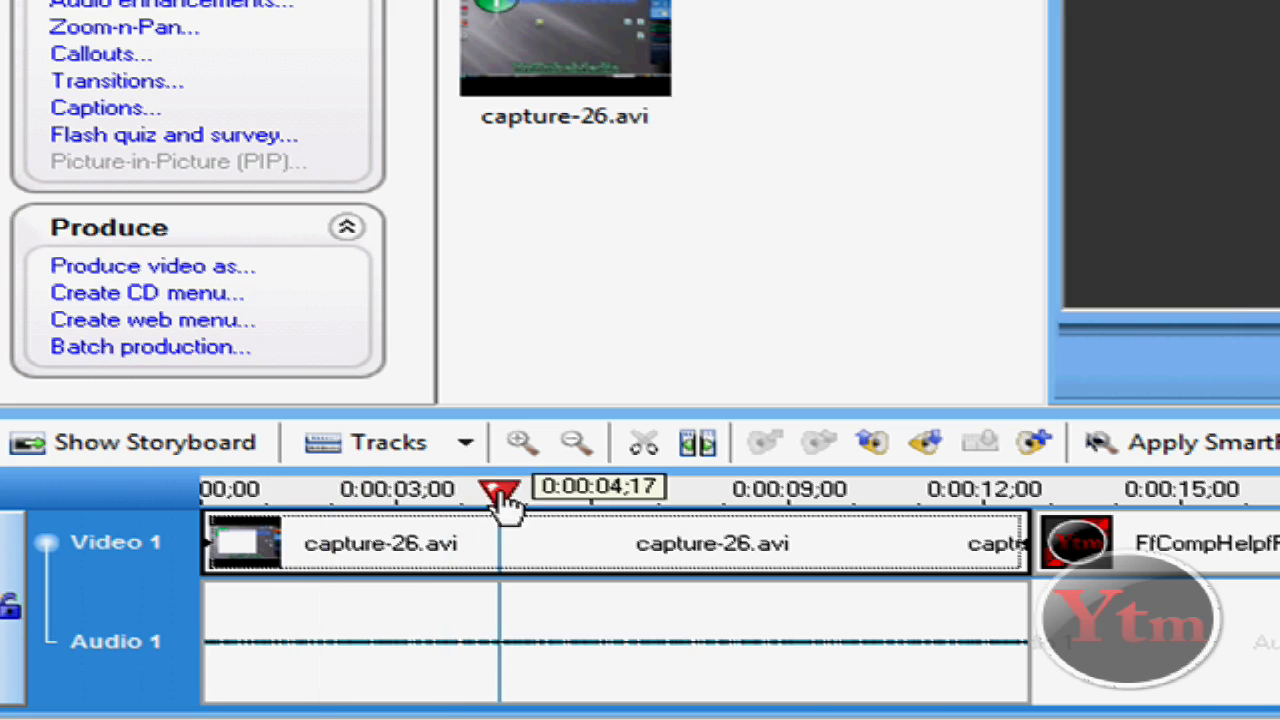
{"action": "left_click", "coordinate": [343, 500]}
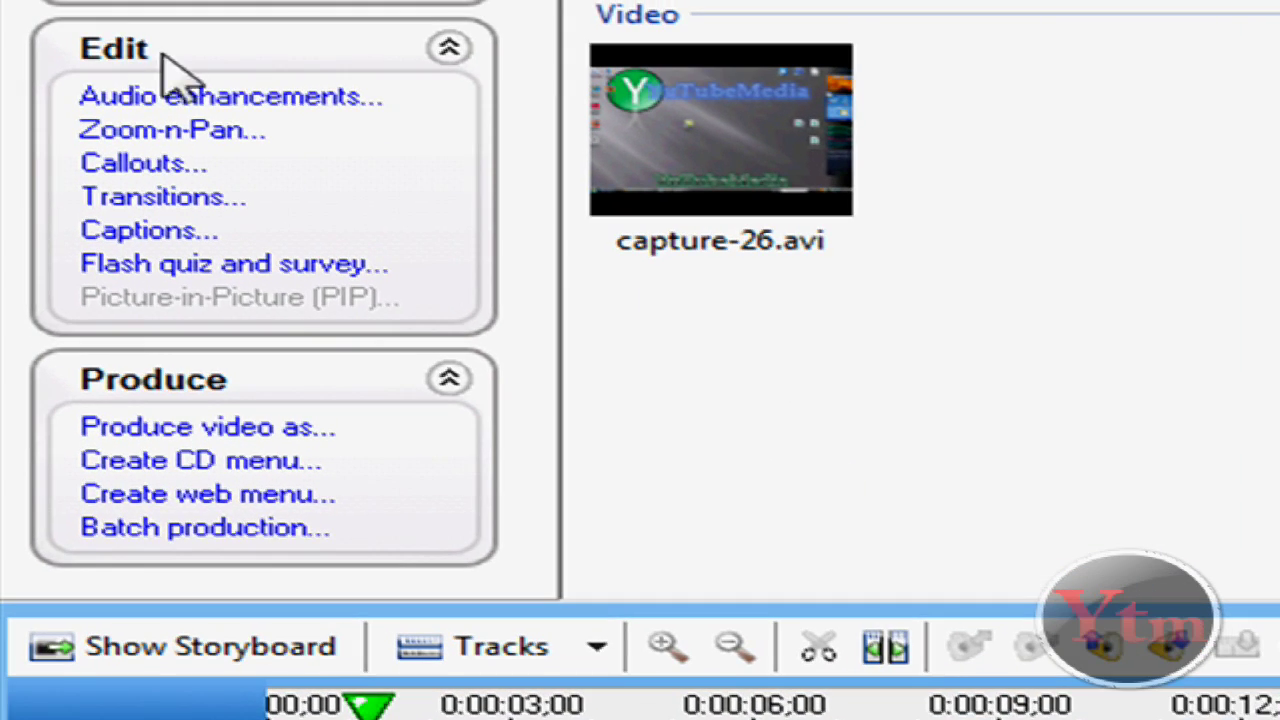
{"action": "left_click", "coordinate": [200, 145]}
Shrink the zoom rectangle and position it over the upper part of the Notepad window at about 99% scale.
{"action": "left_click_drag", "start_coordinate": [976, 119], "coordinate": [1033, 53]}
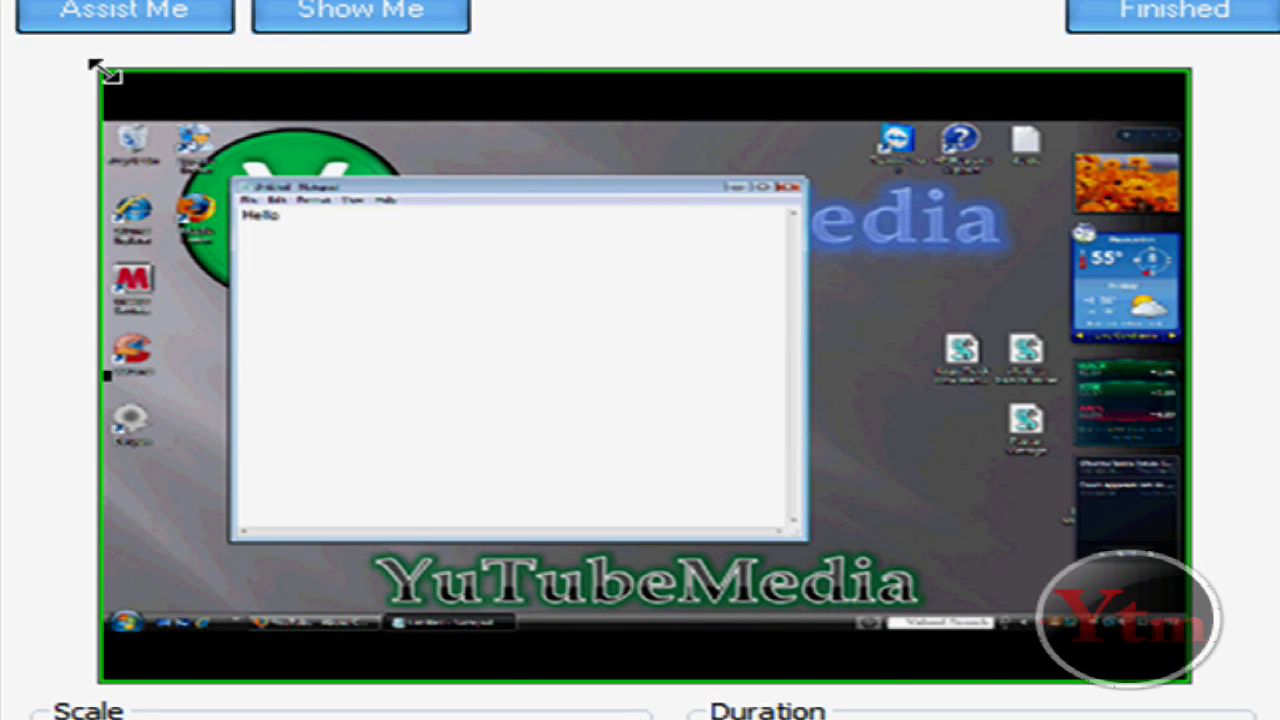
{"action": "left_click_drag", "start_coordinate": [101, 71], "coordinate": [600, 352]}
{"action": "left_click_drag", "start_coordinate": [800, 430], "coordinate": [525, 323]}
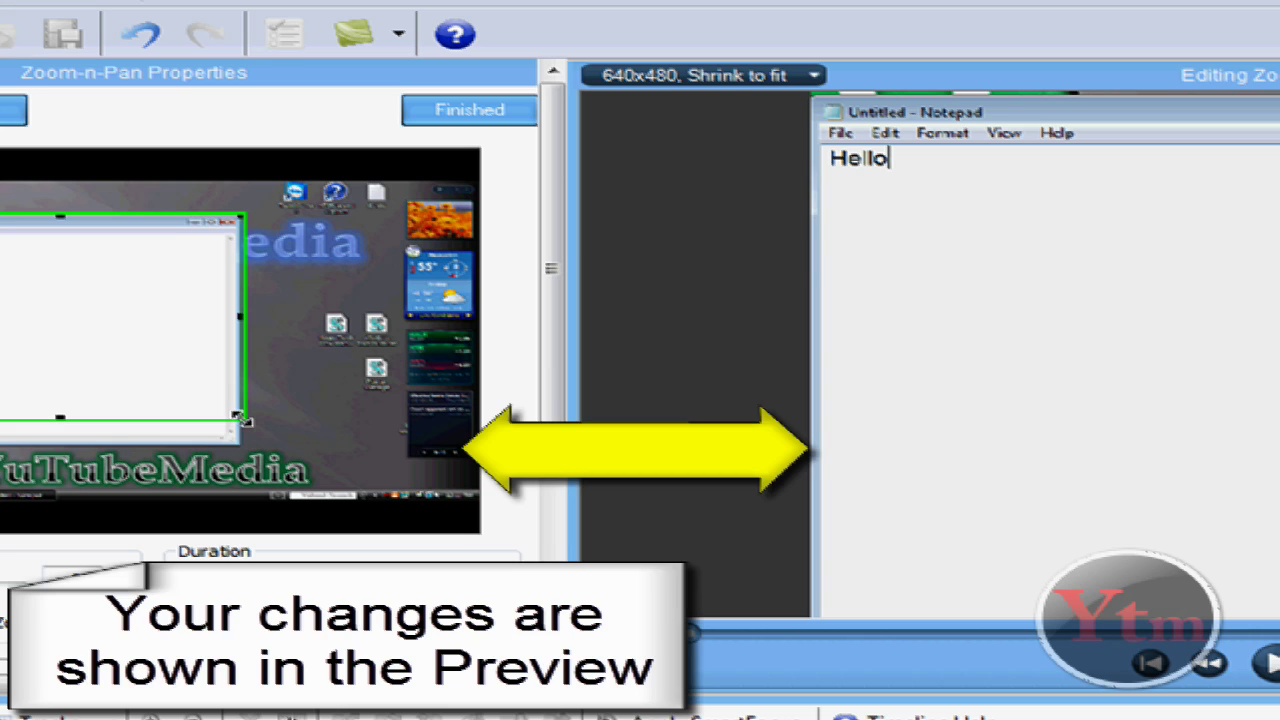
{"action": "left_click_drag", "start_coordinate": [242, 422], "coordinate": [137, 365]}
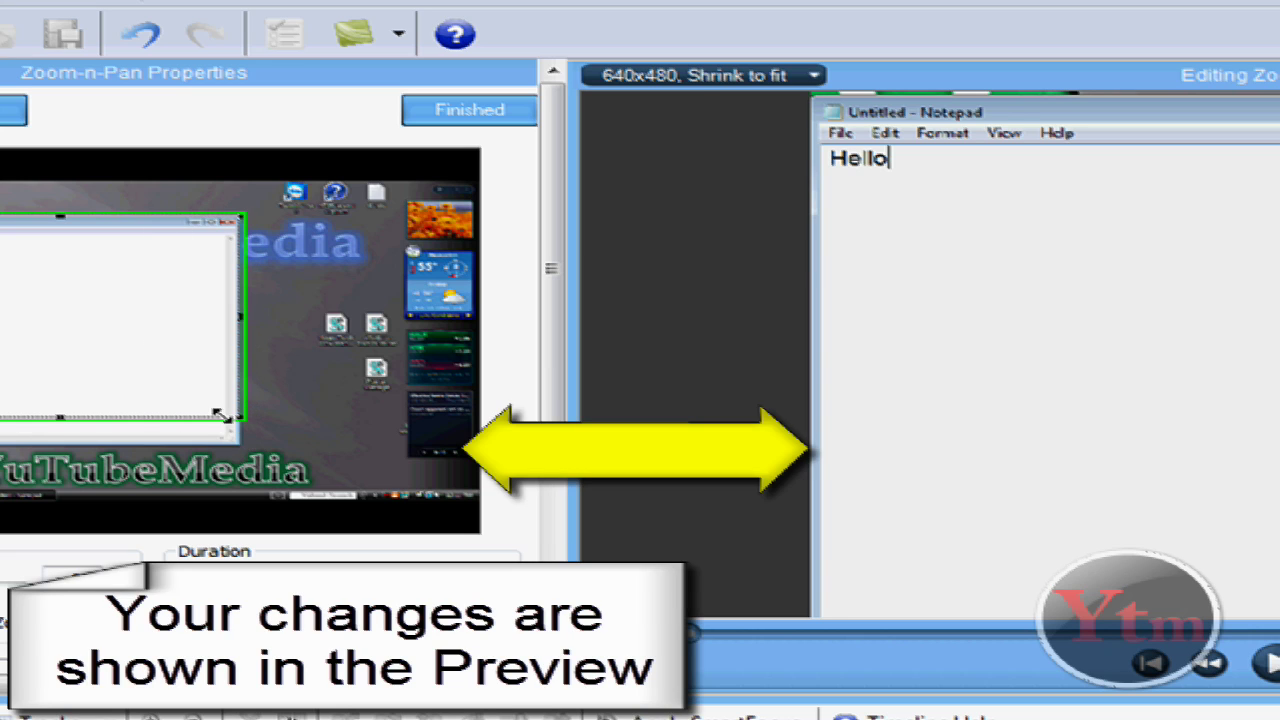
{"action": "left_click_drag", "start_coordinate": [222, 415], "coordinate": [222, 416]}
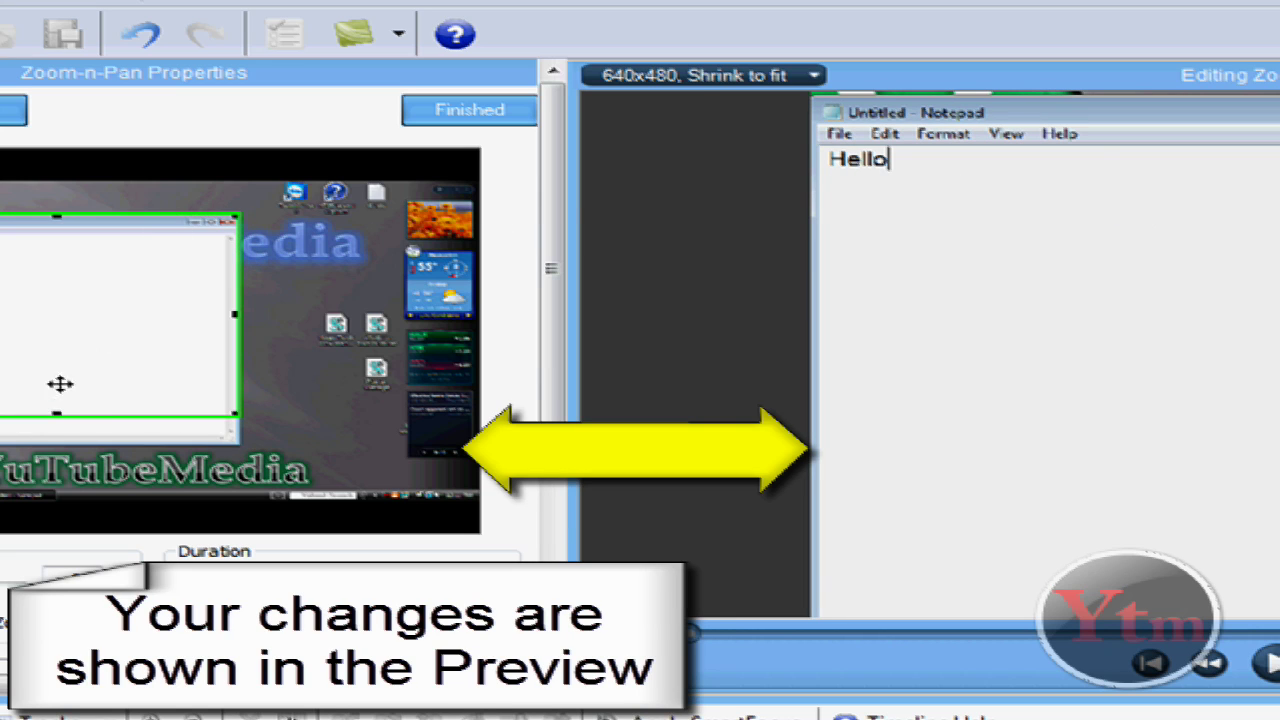
{"action": "left_click_drag", "start_coordinate": [58, 413], "coordinate": [58, 405]}
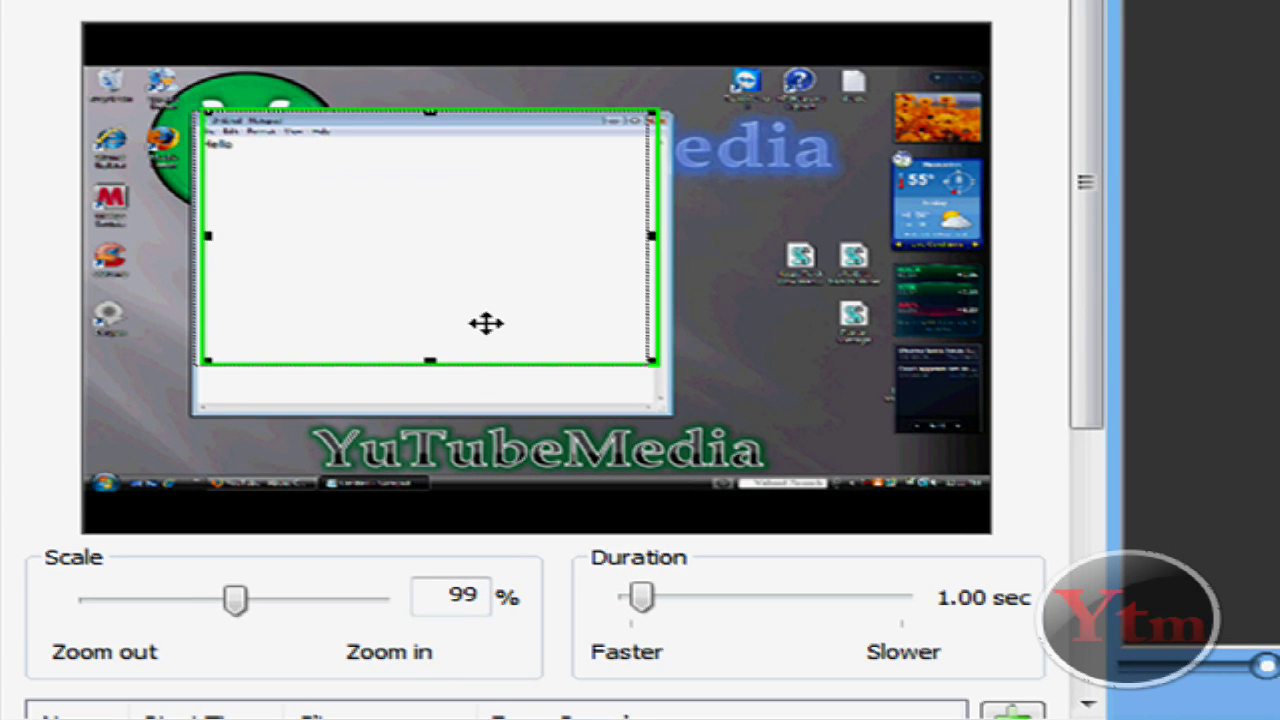
{"action": "left_click_drag", "start_coordinate": [486, 323], "coordinate": [486, 323]}
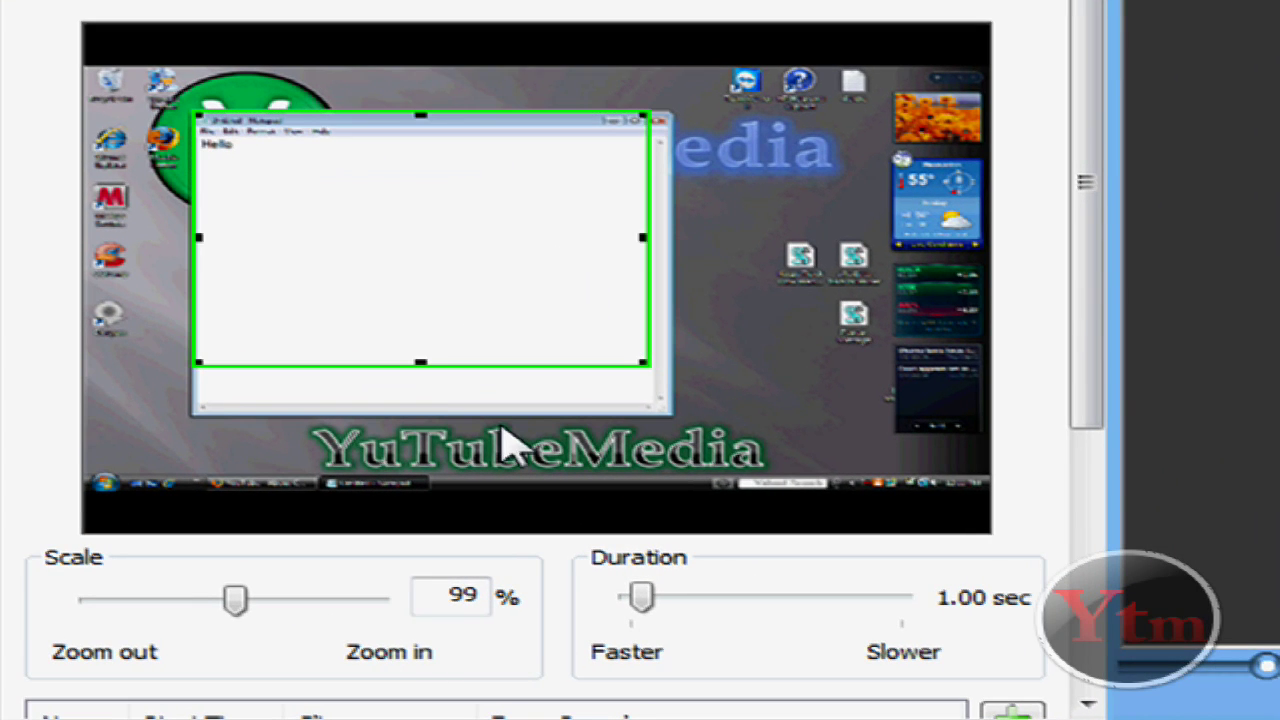
Review the zoom's duration, keyframe list and advanced settings, and finish the Zoom-n-Pan edit.
{"action": "left_click_drag", "start_coordinate": [1097, 357], "coordinate": [1075, 513]}
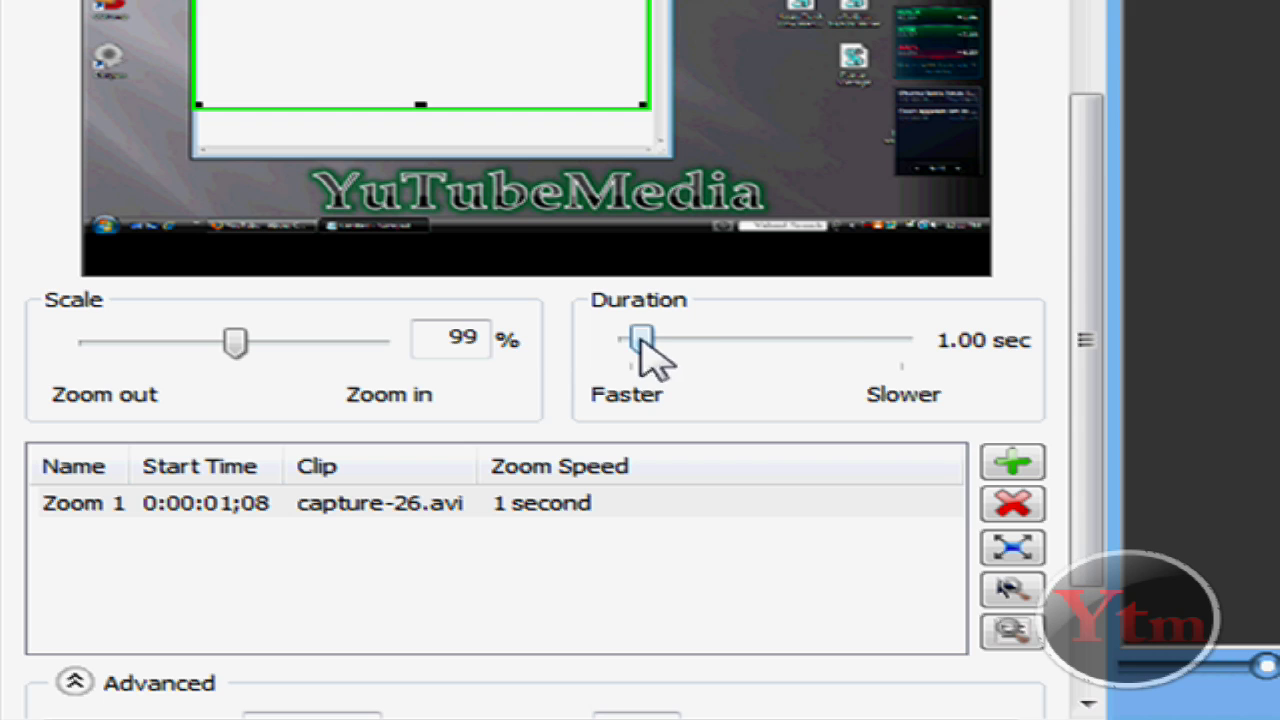
{"action": "left_click_drag", "start_coordinate": [1087, 380], "coordinate": [1087, 323]}
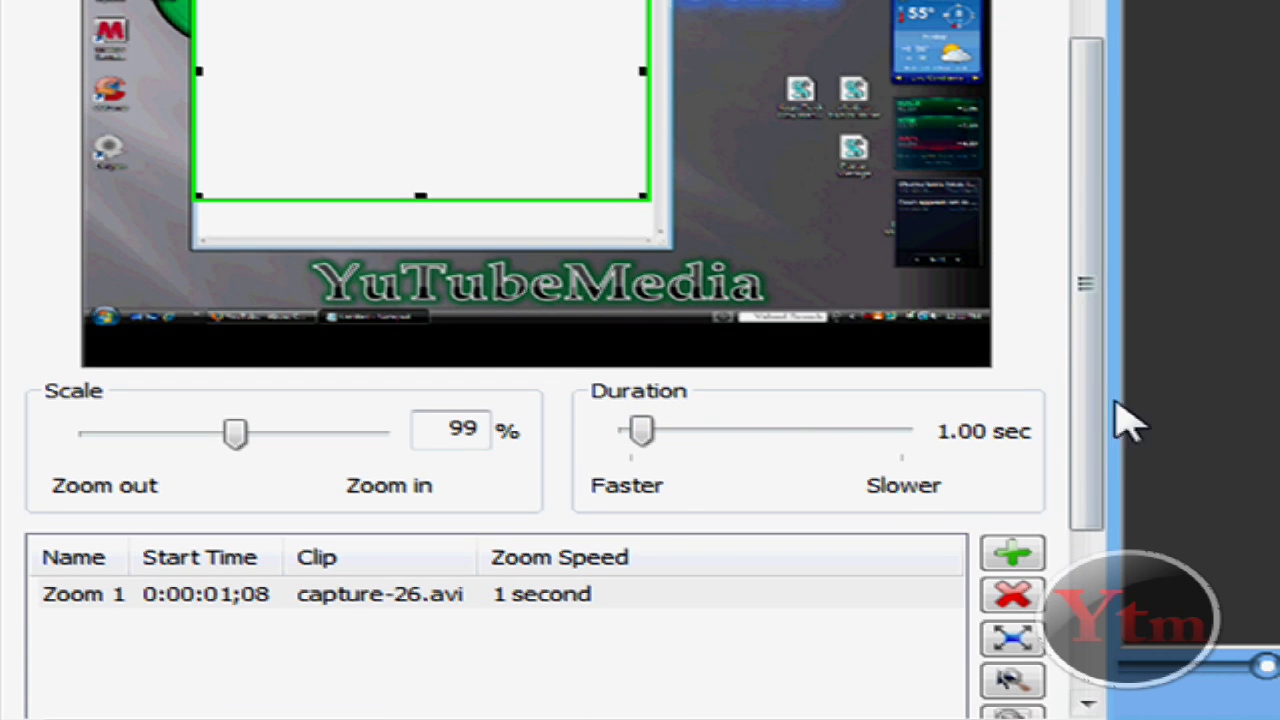
{"action": "left_click_drag", "start_coordinate": [1087, 505], "coordinate": [1075, 668]}
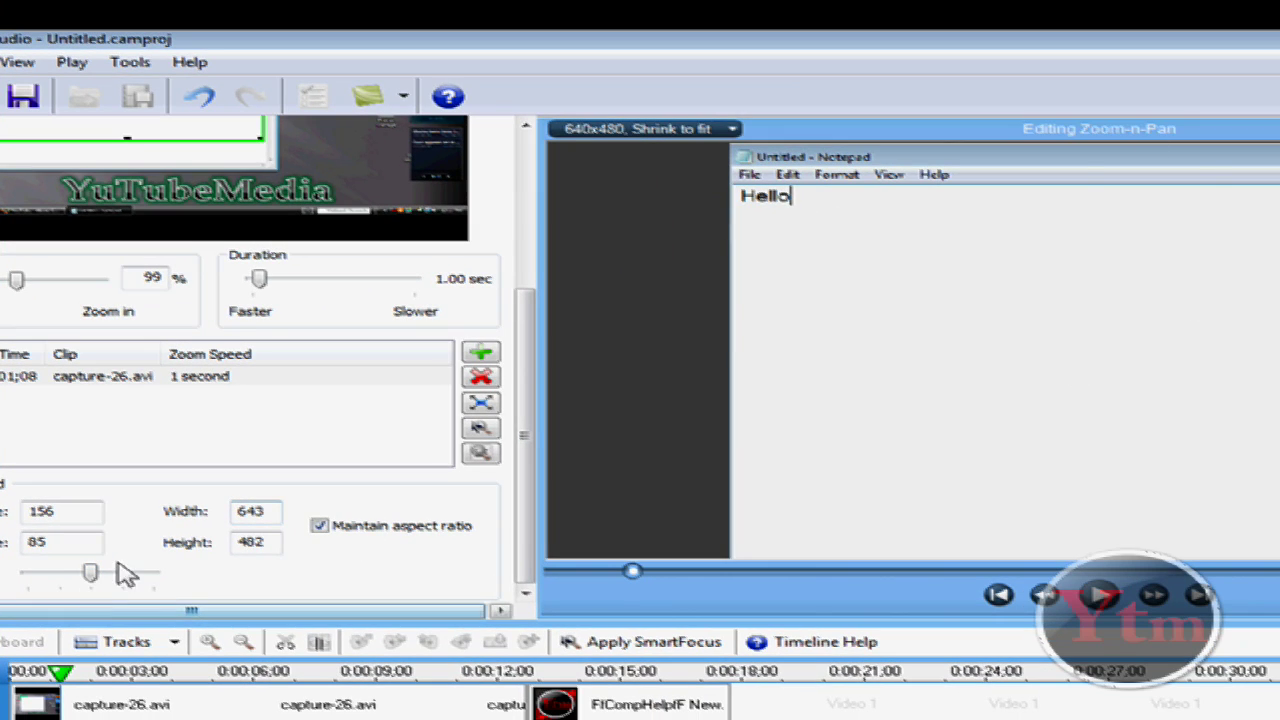
{"action": "mouse_move", "coordinate": [92, 583]}
{"action": "left_mouse_down"}
{"action": "mouse_move", "coordinate": [152, 583]}
{"action": "mouse_move", "coordinate": [16, 580]}
{"action": "mouse_move", "coordinate": [88, 585]}
{"action": "left_mouse_up"}
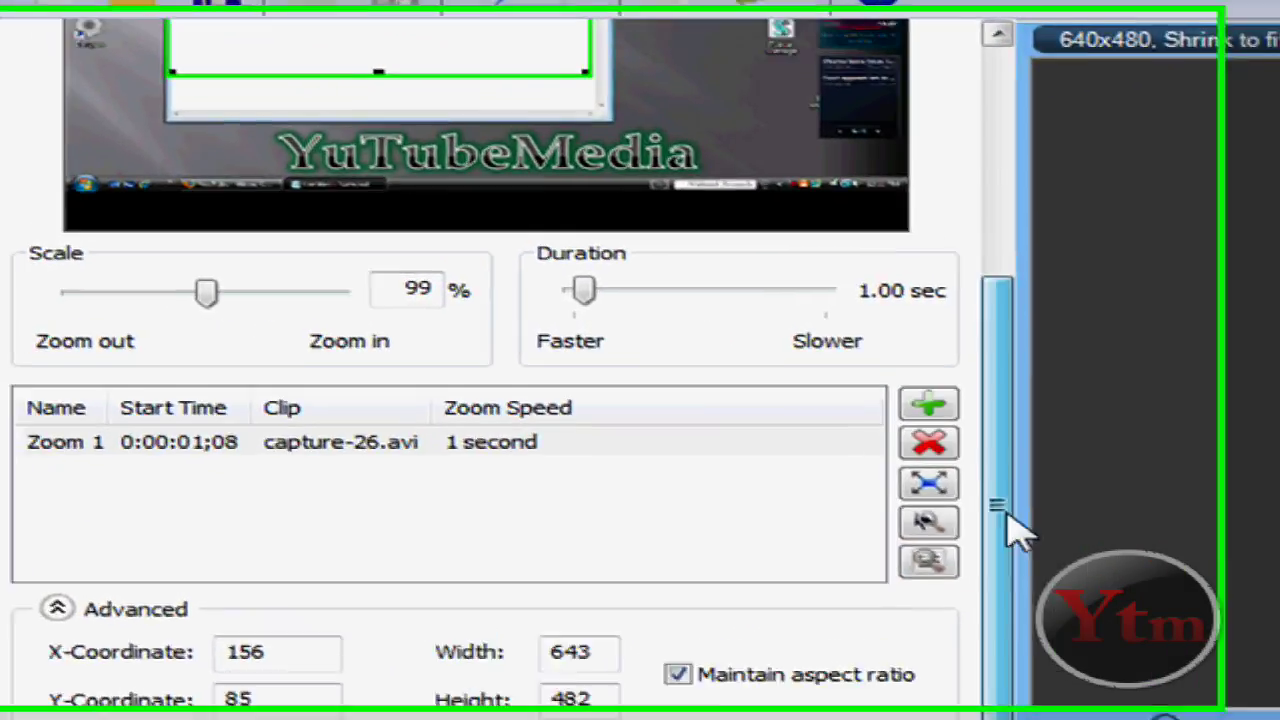
{"action": "left_click_drag", "start_coordinate": [528, 440], "coordinate": [549, 224]}
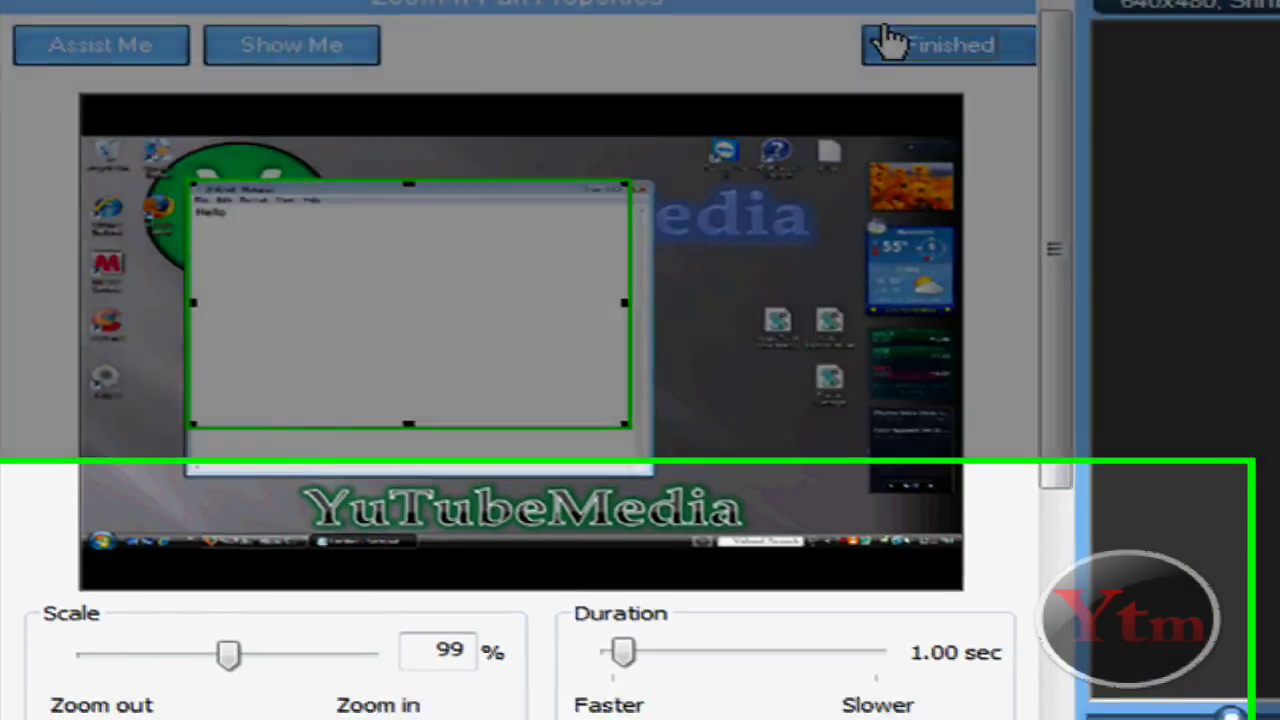
{"action": "left_click", "coordinate": [890, 73]}
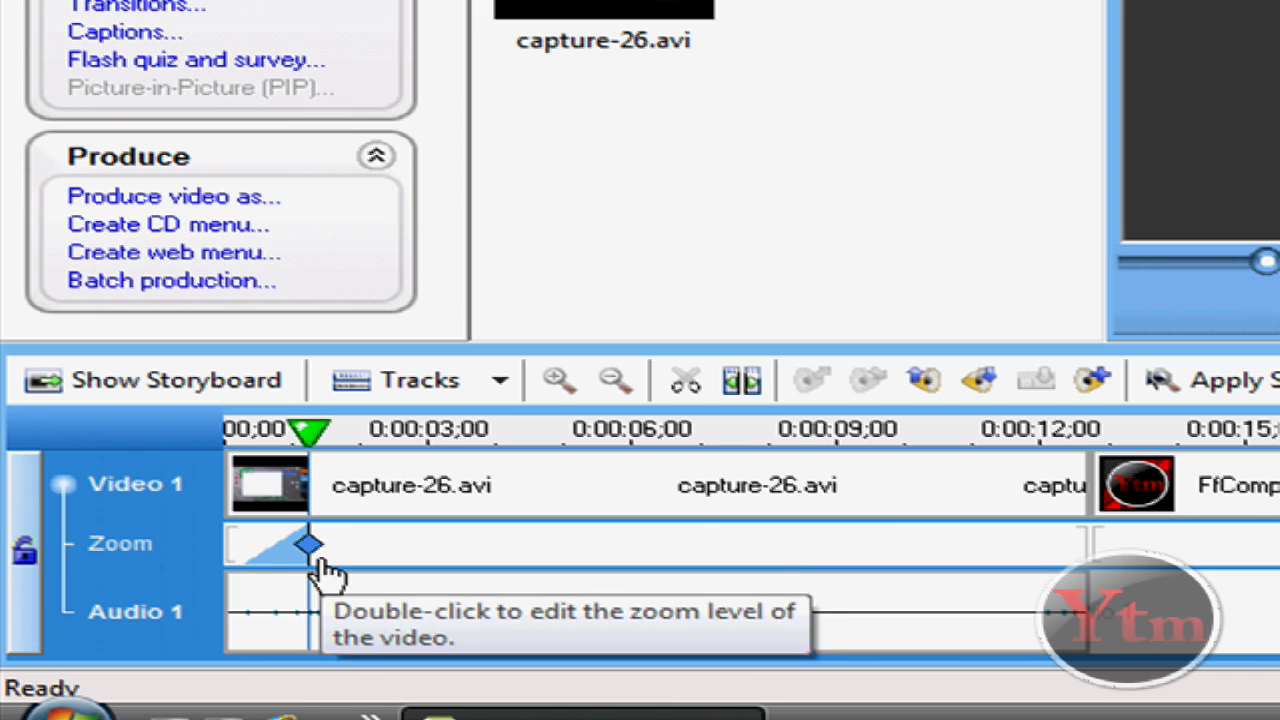
Magnify the timeline, reopen the zoom keyframe from the Zoom track to inspect its properties, and close them.
{"action": "left_click", "coordinate": [324, 548]}
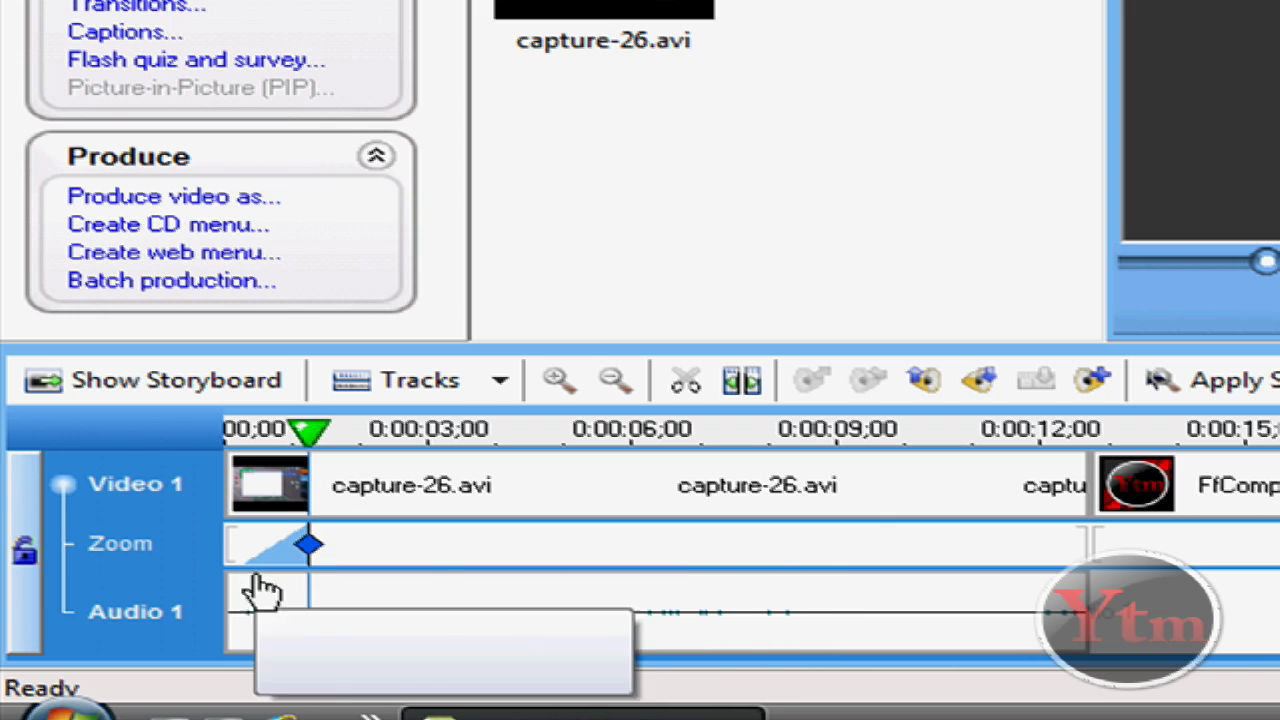
{"action": "left_click", "coordinate": [552, 381]}
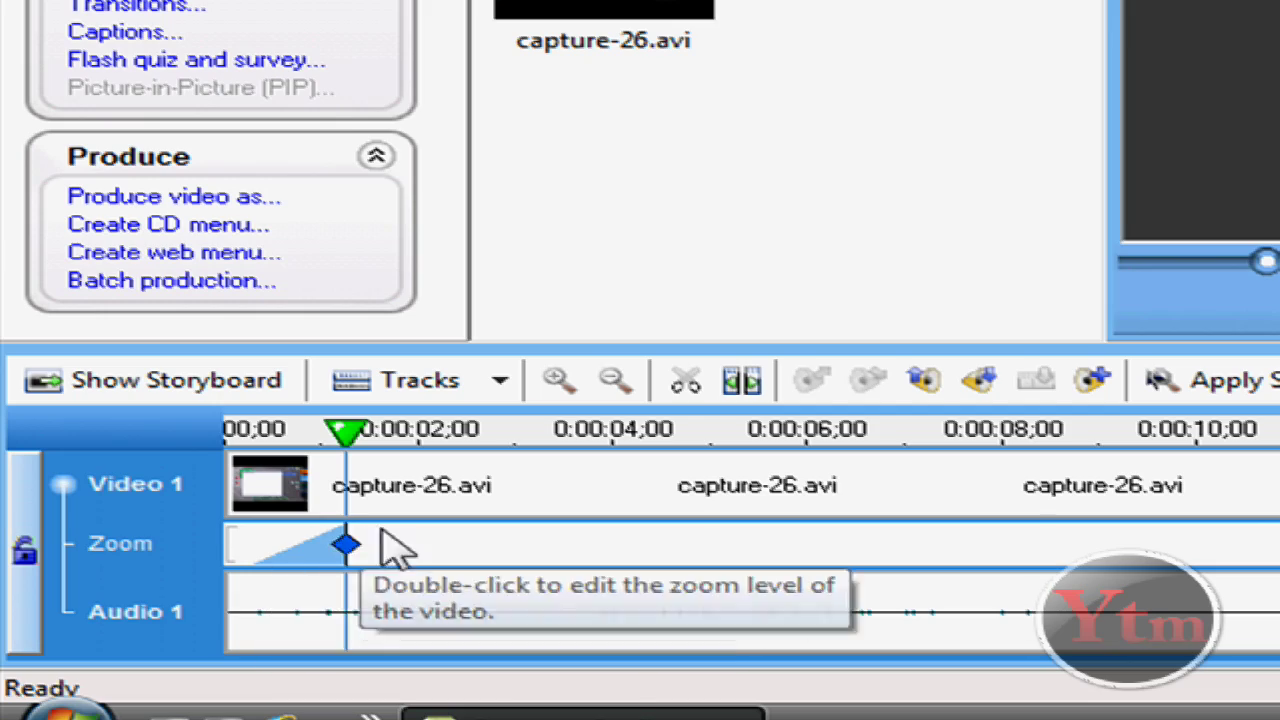
{"action": "left_click_drag", "start_coordinate": [300, 443], "coordinate": [262, 432]}
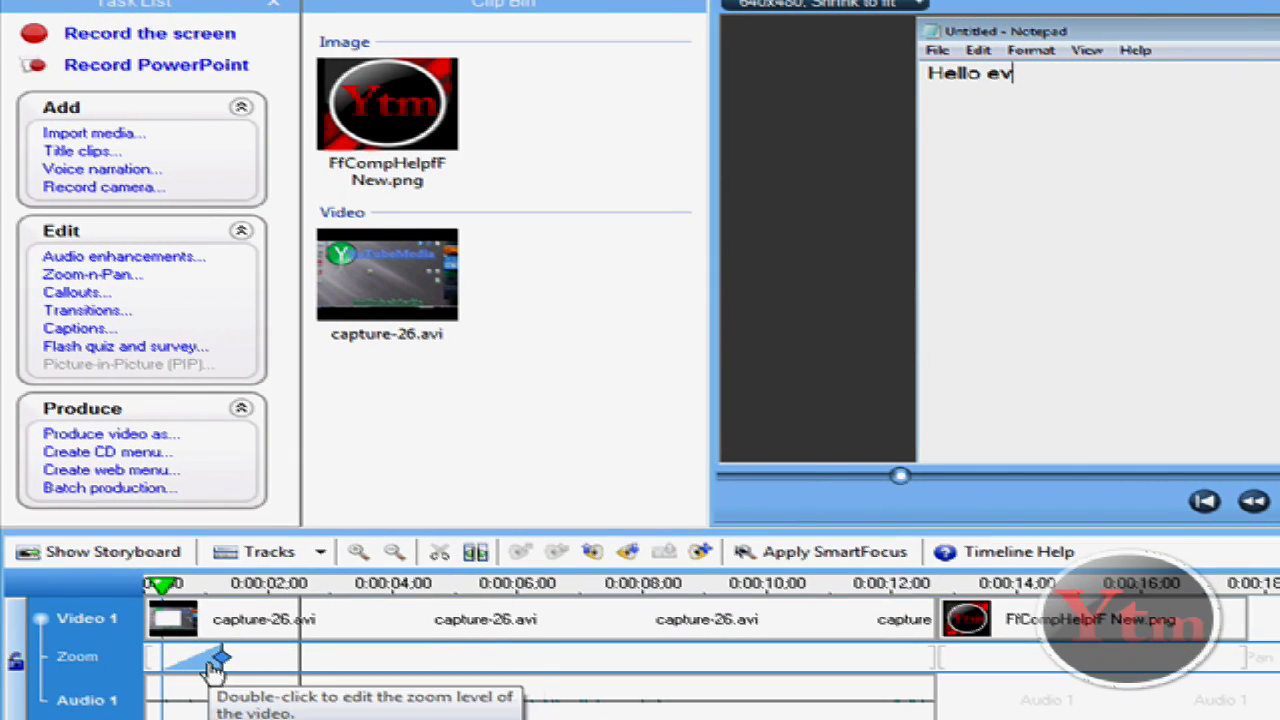
{"action": "double_click", "coordinate": [210, 666]}
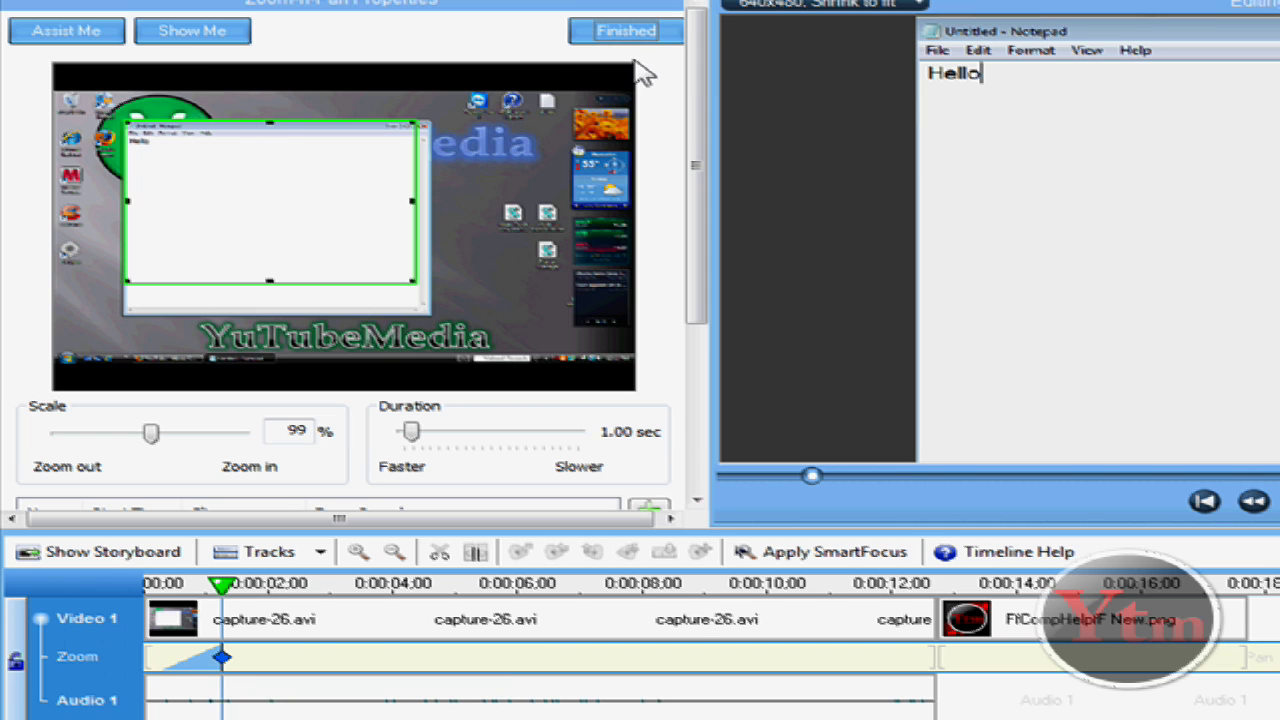
{"action": "left_click", "coordinate": [612, 38]}
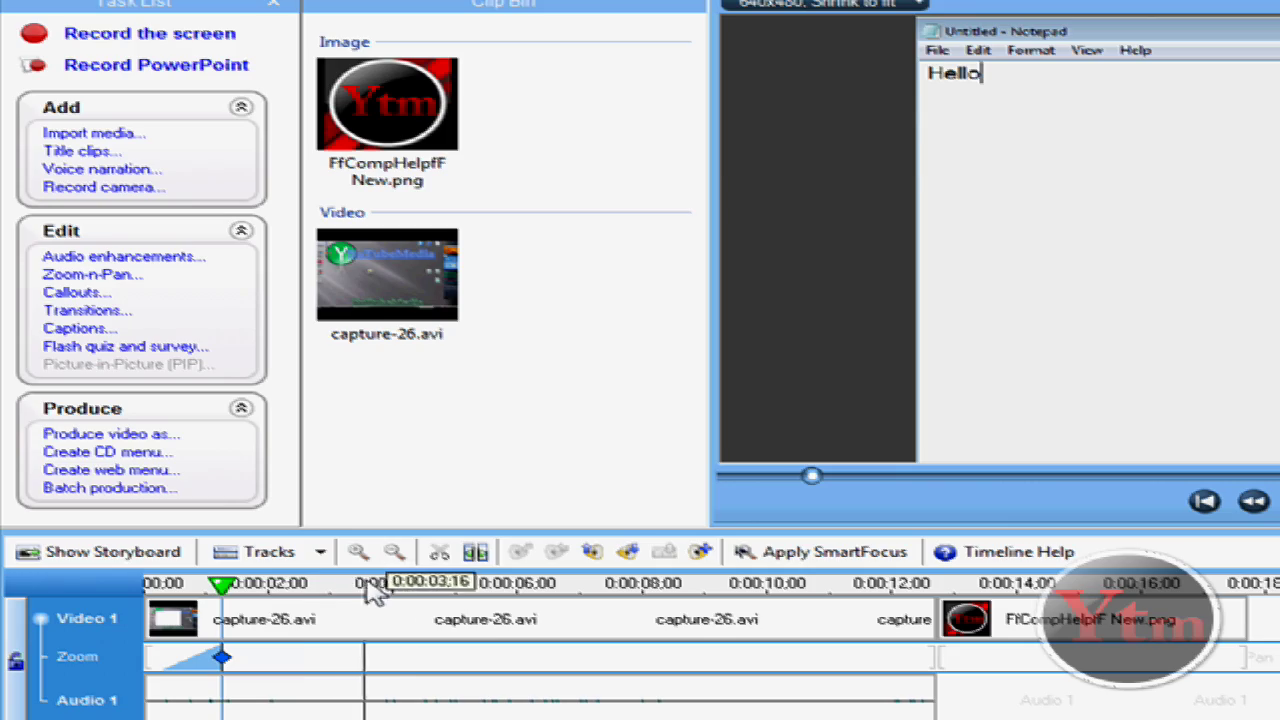
Add a second zoom keyframe at about 0:00:04 in capture-26.avi that expands back to full screen, and finish the Zoom-n-Pan edit.
{"action": "left_click", "coordinate": [405, 590]}
{"action": "left_click", "coordinate": [92, 274]}
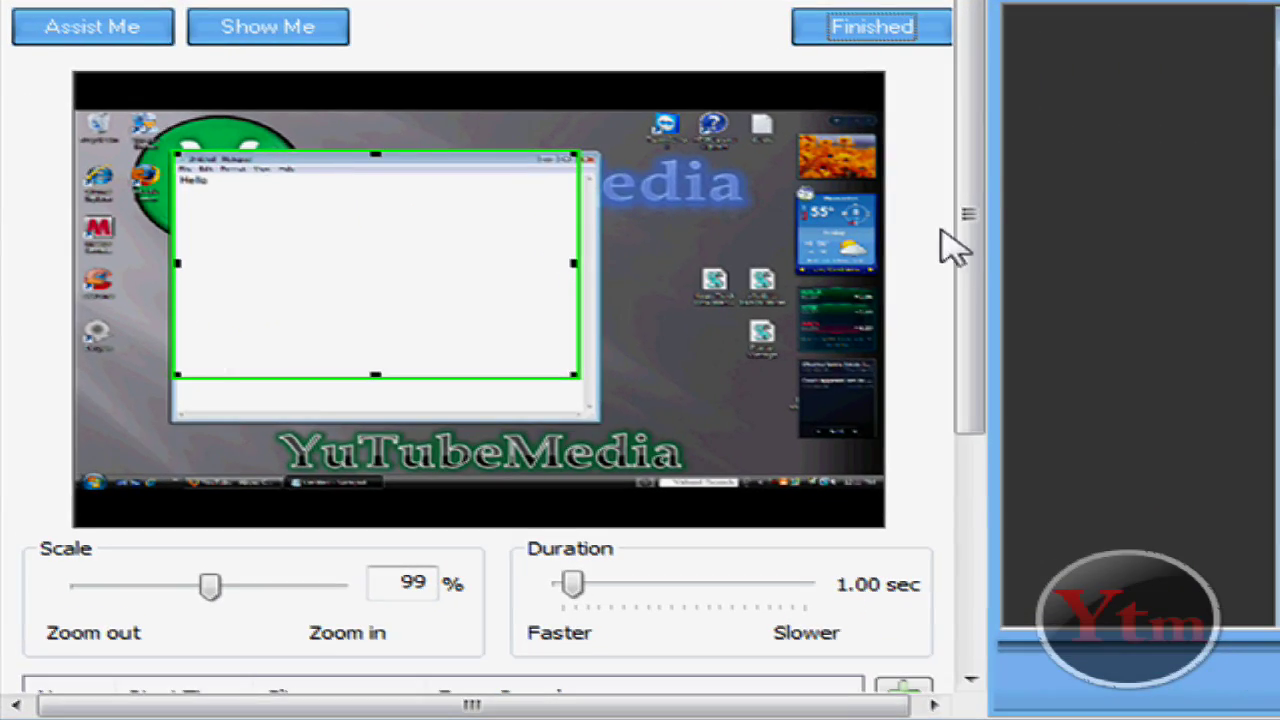
{"action": "left_click_drag", "start_coordinate": [984, 177], "coordinate": [986, 374]}
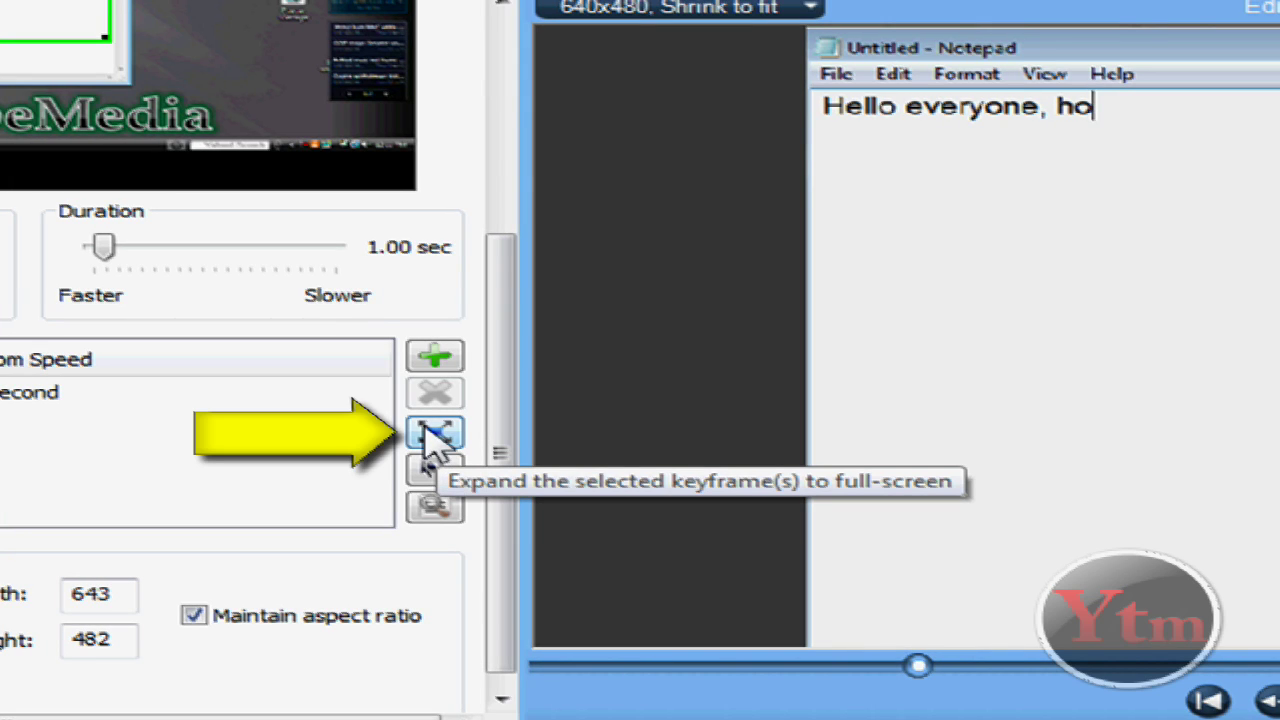
{"action": "left_click", "coordinate": [434, 432]}
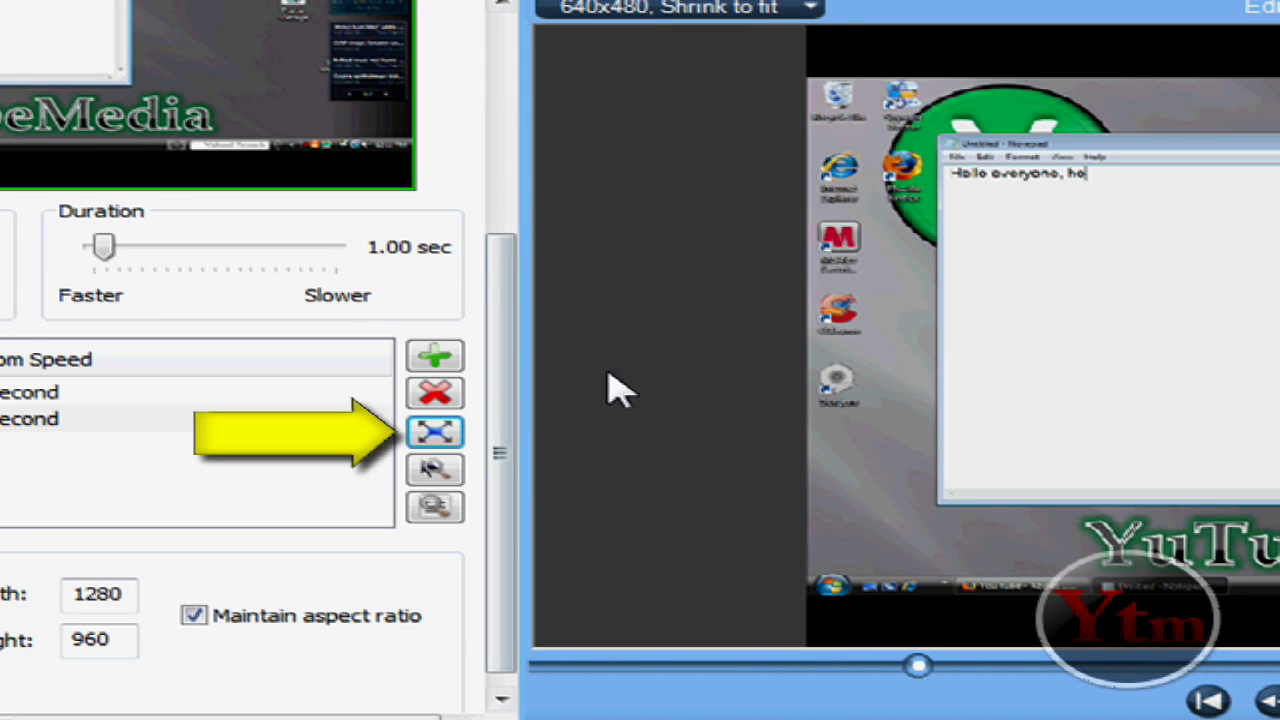
{"action": "left_click_drag", "start_coordinate": [505, 434], "coordinate": [486, 177]}
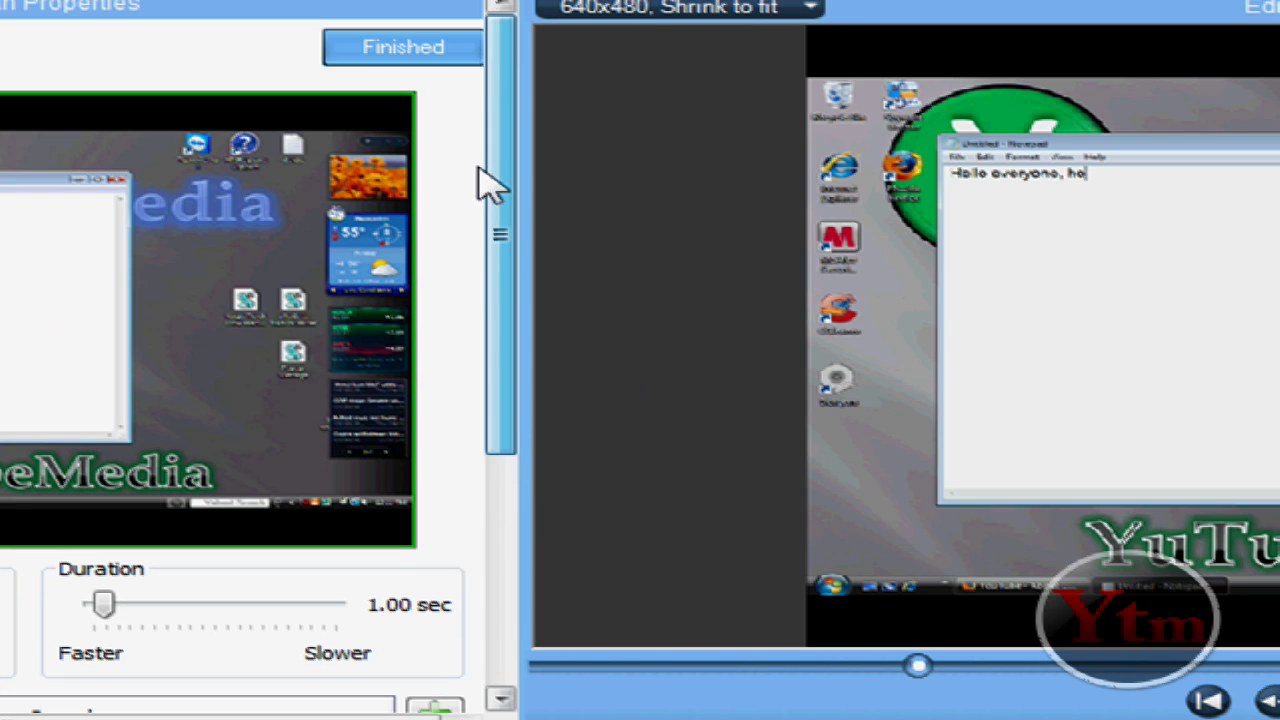
{"action": "left_click", "coordinate": [372, 50]}
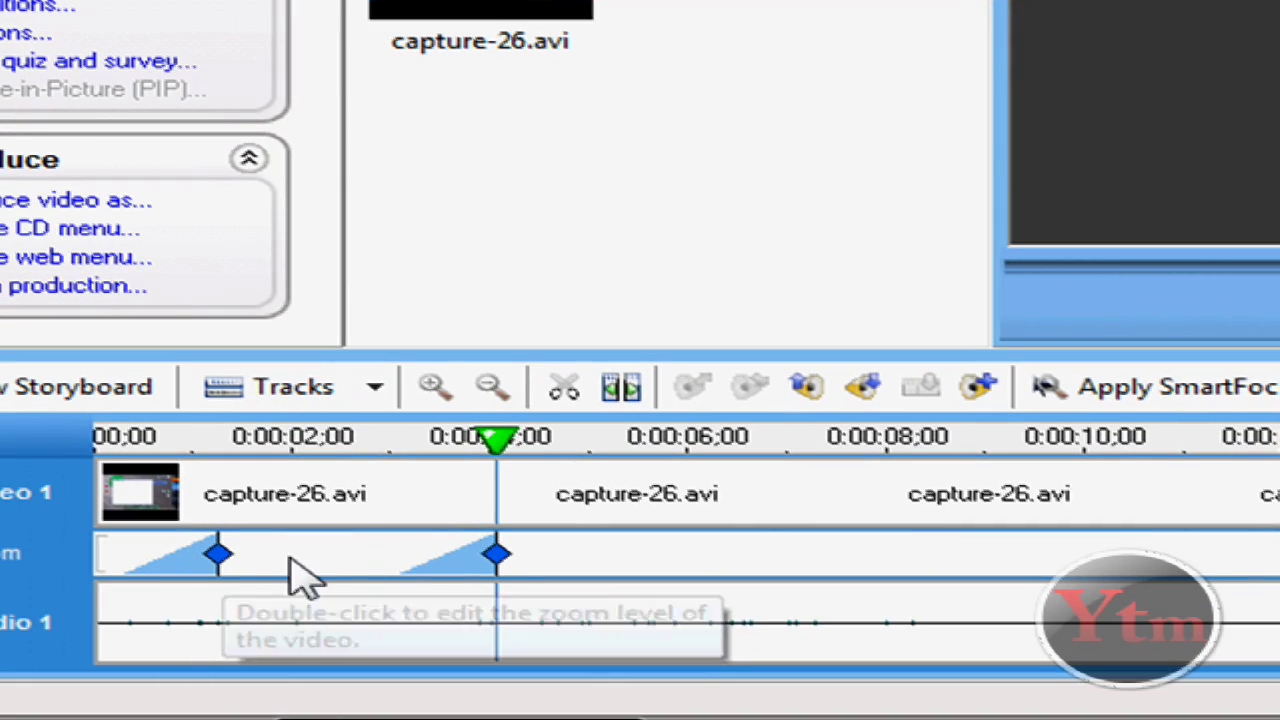
Add an Arrow callout at about 0:00:05 in capture-26.avi and move it over the Notepad window in the preview.
{"action": "left_click", "coordinate": [592, 555]}
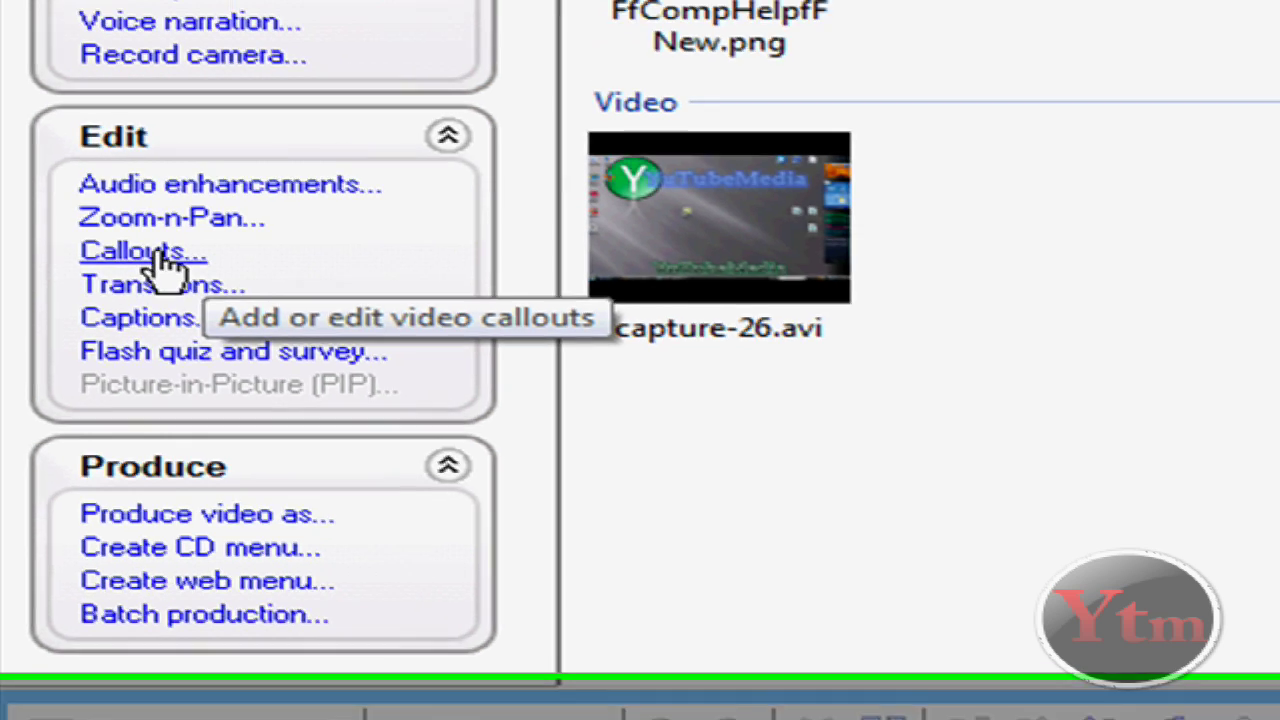
{"action": "left_click", "coordinate": [150, 229]}
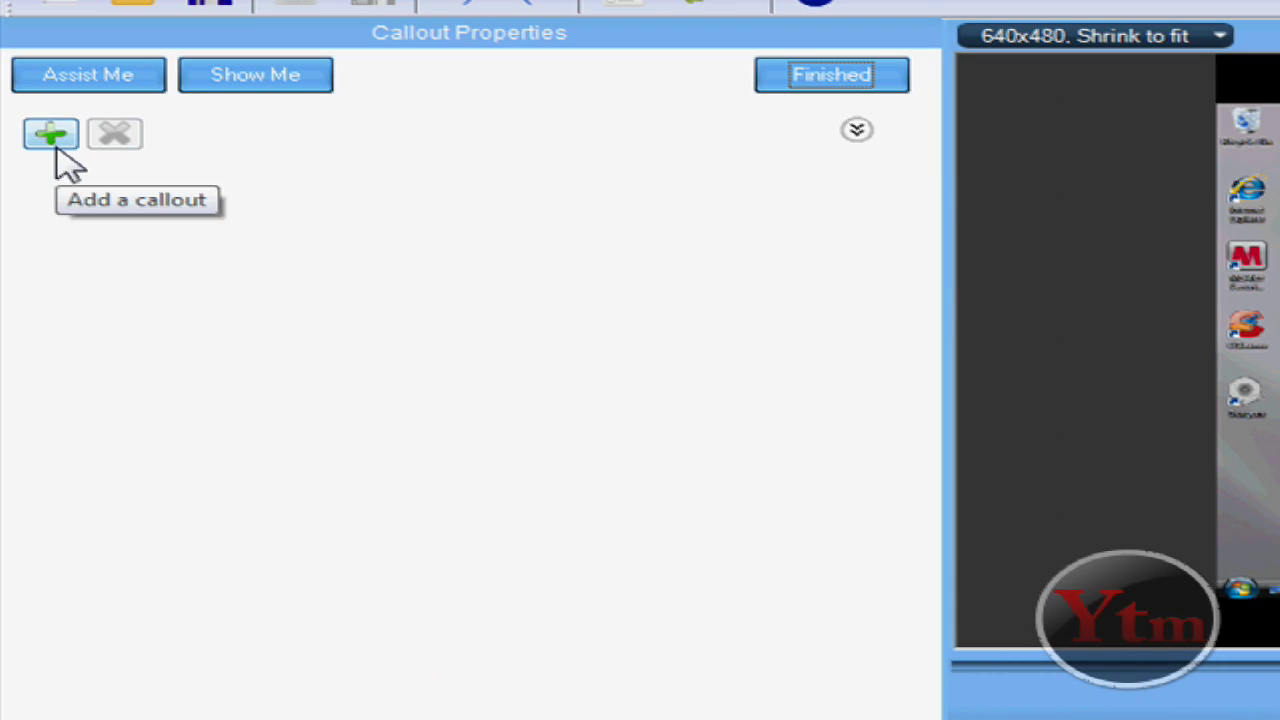
{"action": "left_click", "coordinate": [51, 137]}
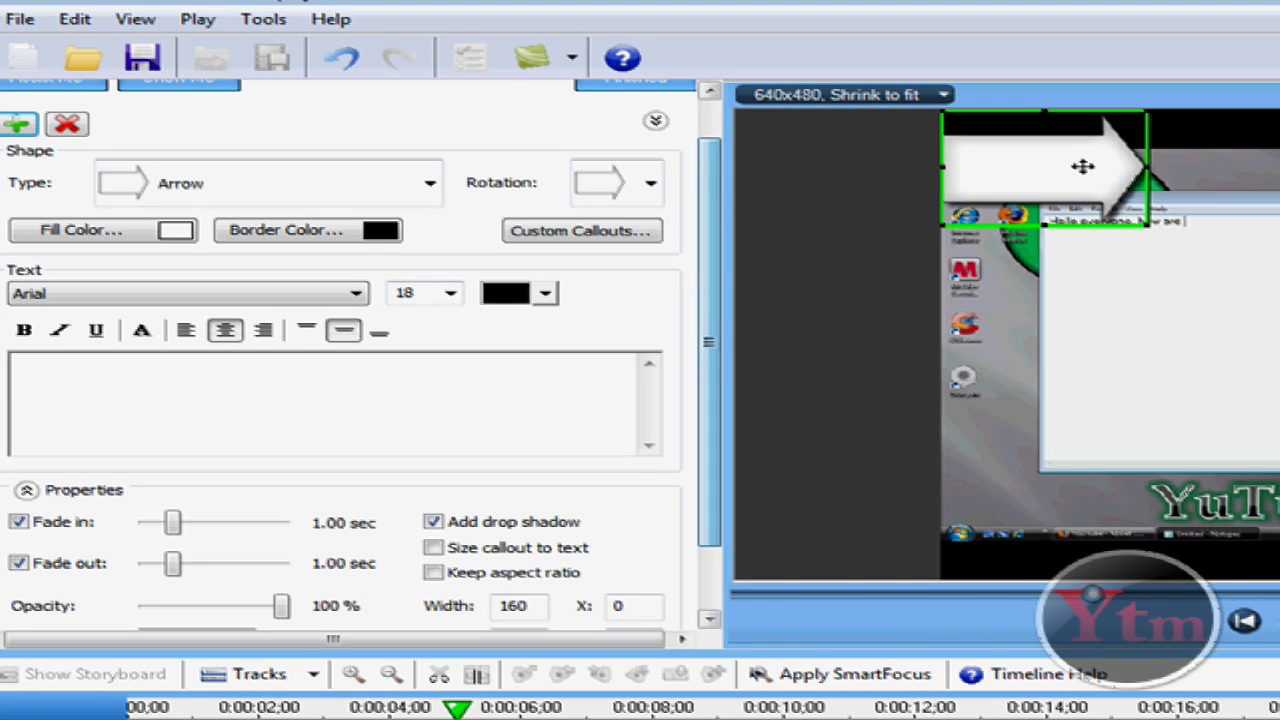
{"action": "left_click_drag", "start_coordinate": [1080, 163], "coordinate": [1279, 280]}
Try the Highlighter Callout and Blur Callout types on the new callout.
{"action": "scroll", "coordinate": [720, 223], "scroll_direction": "up", "scroll_amount": 2}
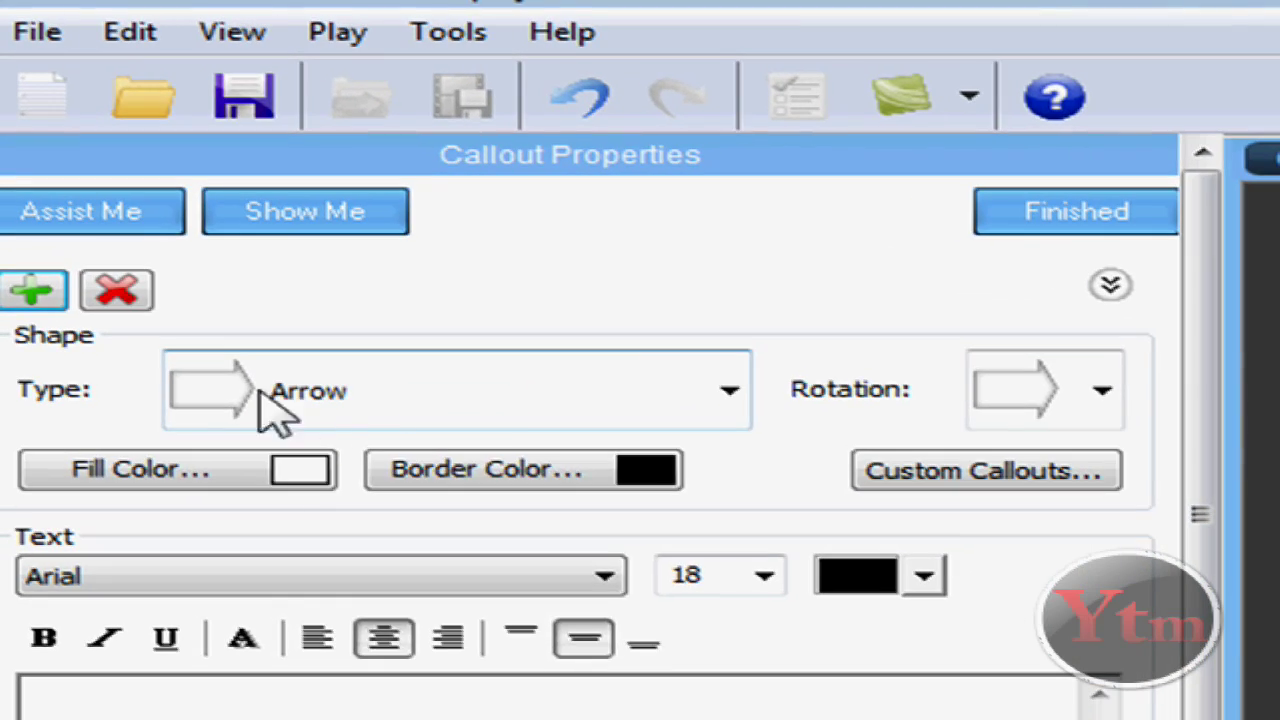
{"action": "left_click", "coordinate": [294, 234]}
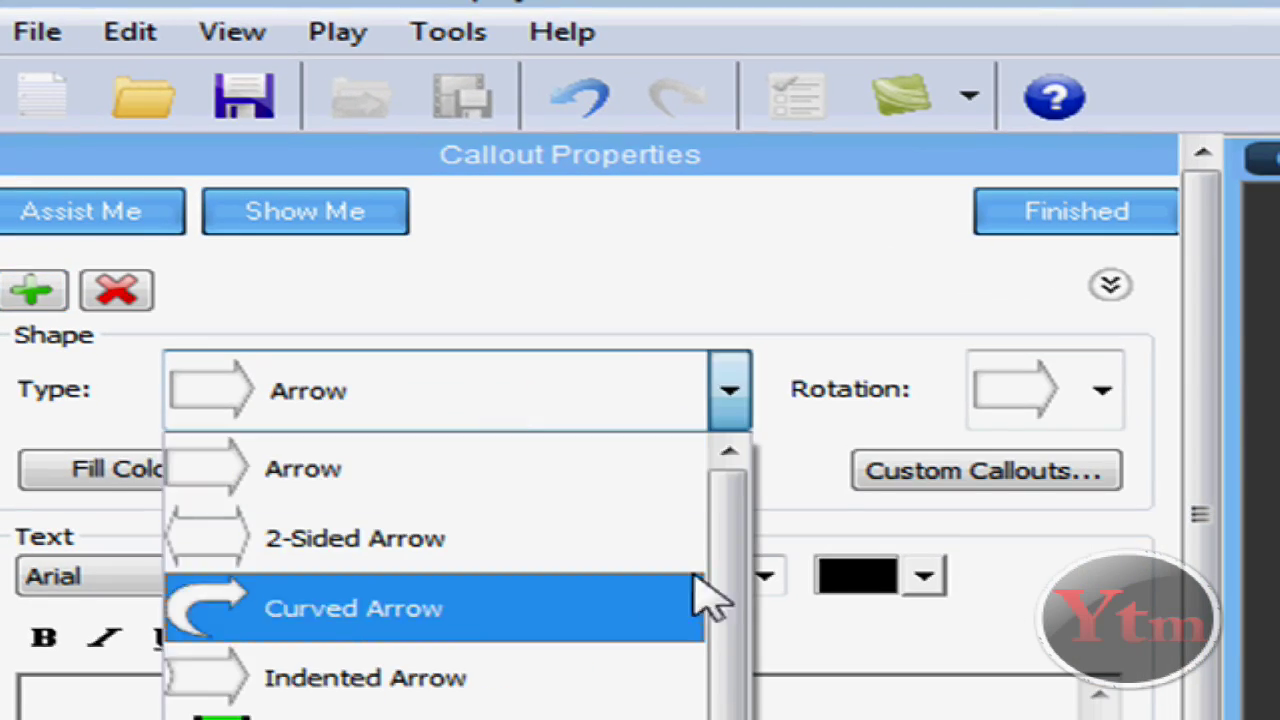
{"action": "scroll", "coordinate": [623, 449], "scroll_direction": "down", "scroll_amount": 1}
{"action": "left_click", "coordinate": [551, 280]}
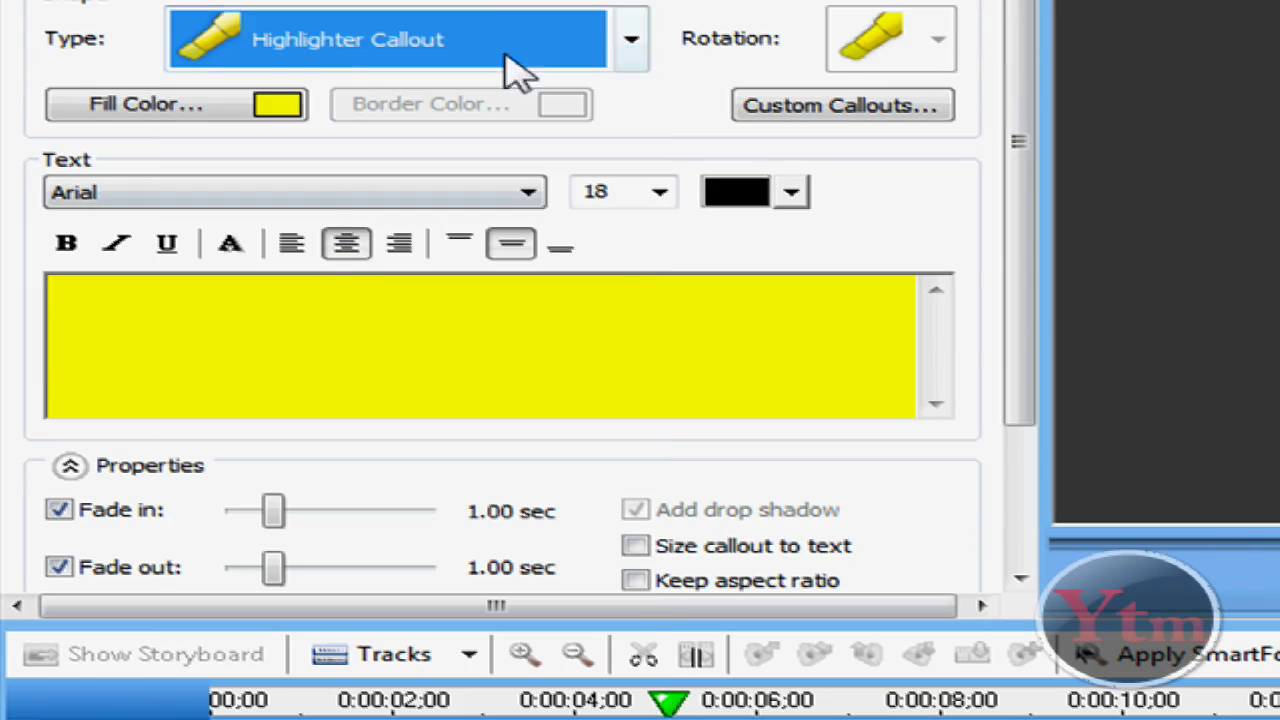
{"action": "left_click", "coordinate": [506, 57]}
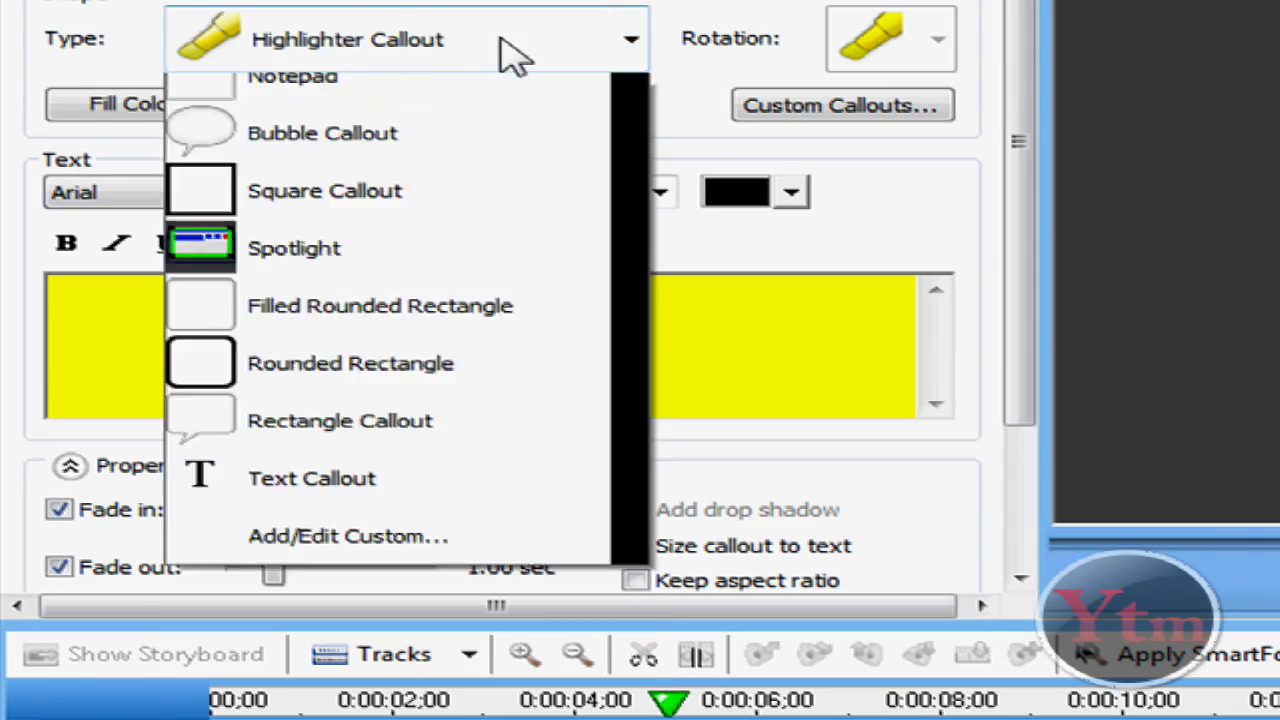
{"action": "scroll", "coordinate": [343, 223], "scroll_direction": "up", "scroll_amount": 2}
{"action": "left_click", "coordinate": [343, 223]}
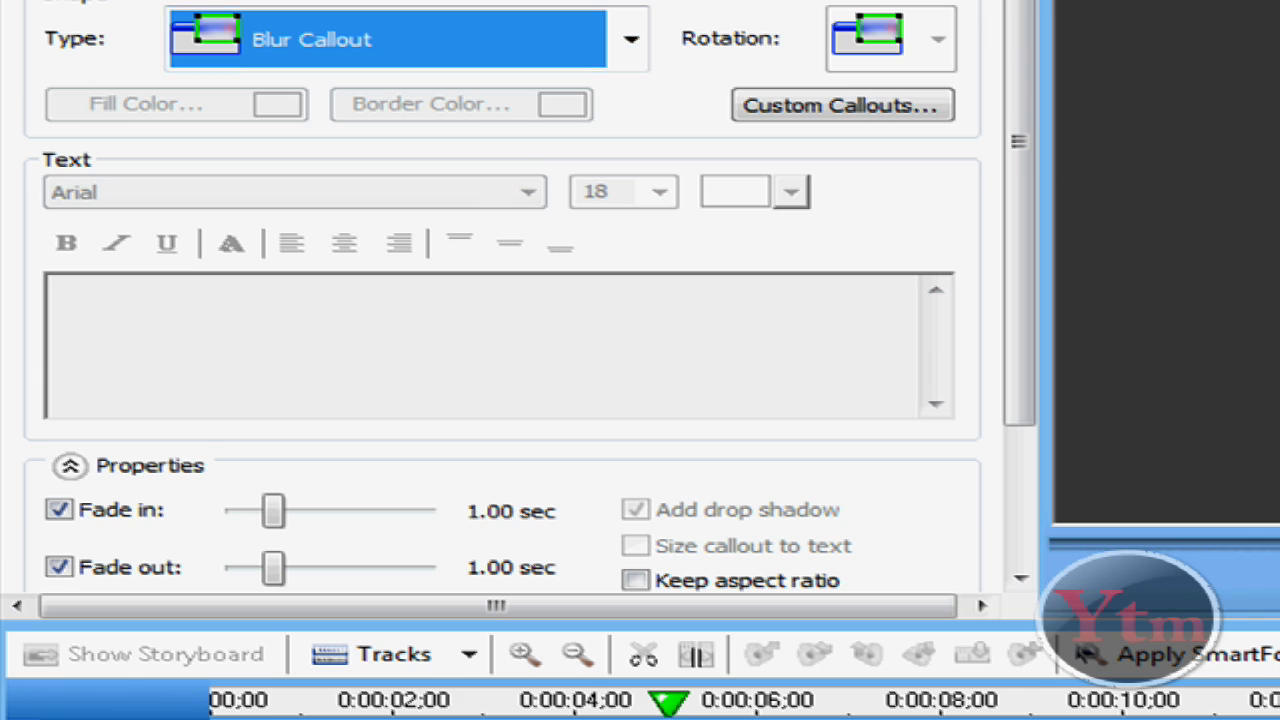
Change the callout's shape type to Rounded Rectangle.
{"action": "left_click", "coordinate": [622, 50]}
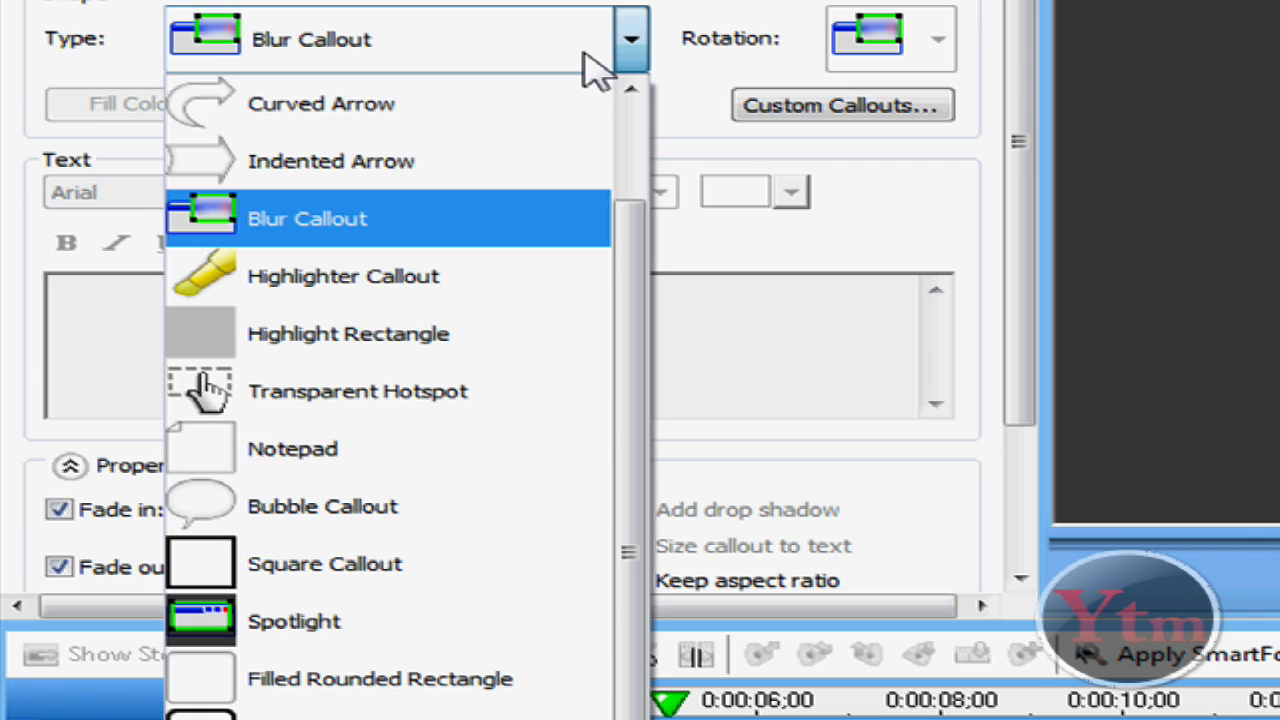
{"action": "scroll", "coordinate": [300, 625], "scroll_direction": "down", "scroll_amount": 1}
{"action": "left_click", "coordinate": [294, 614]}
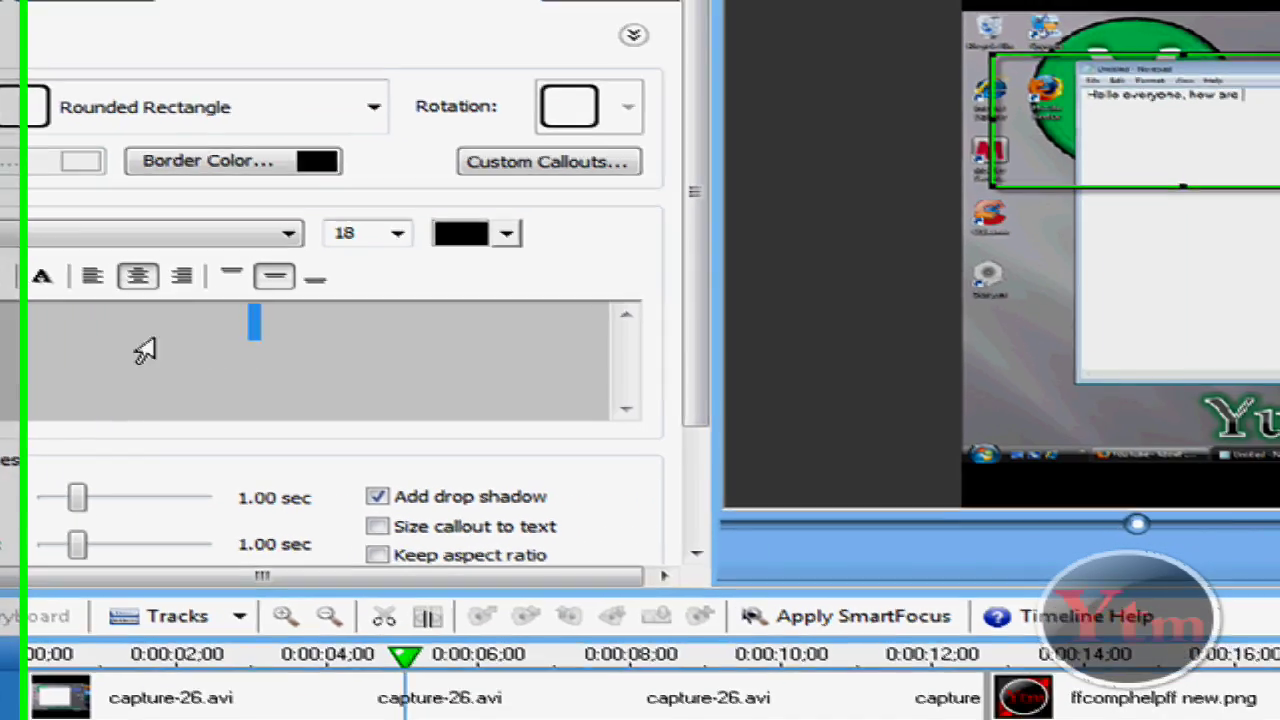
Enter the callout text "ththththt" at font size 16 and move the callout over the Notepad window's text area.
{"action": "type", "text": "ththththt"}
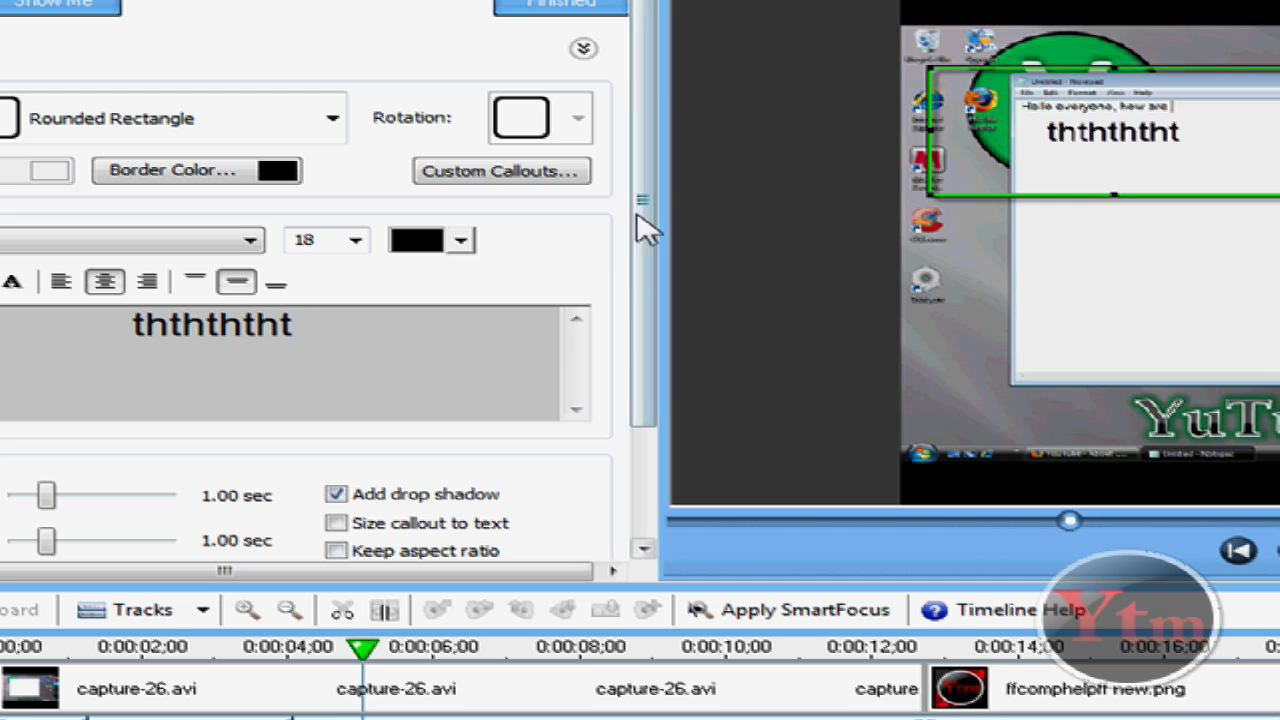
{"action": "left_click_drag", "start_coordinate": [318, 340], "coordinate": [185, 343]}
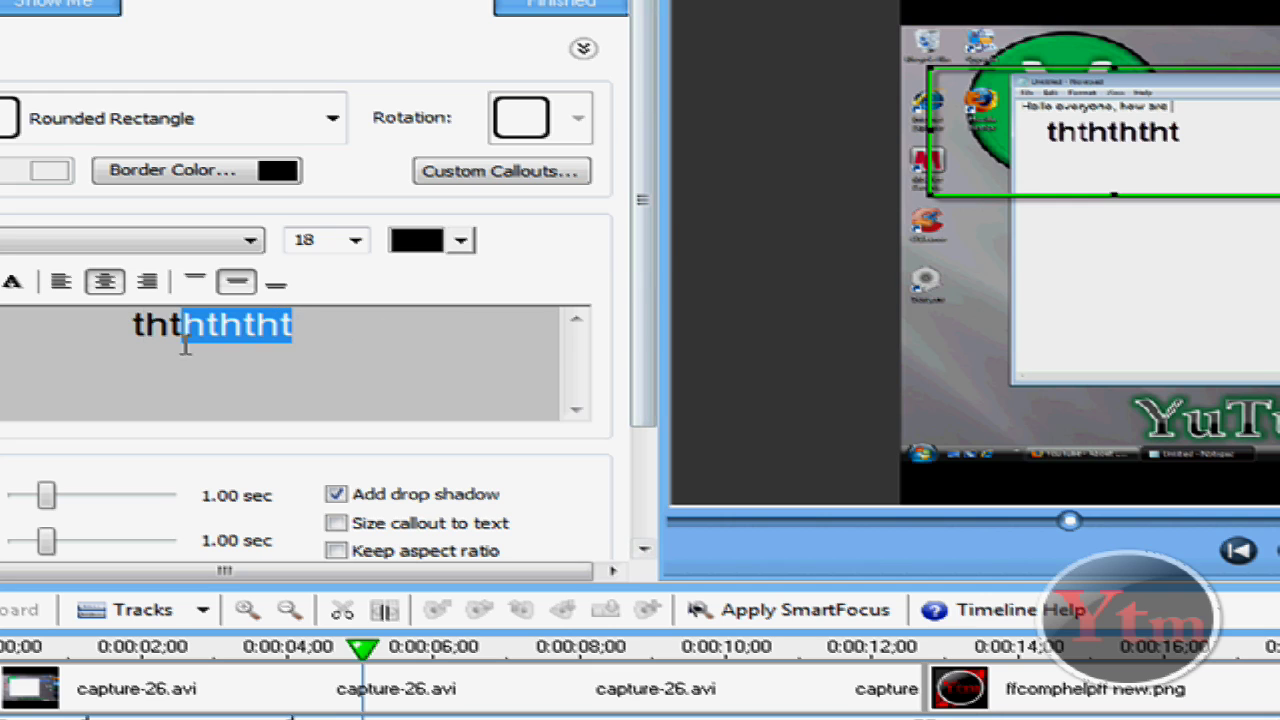
{"action": "left_click", "coordinate": [355, 240]}
{"action": "left_click", "coordinate": [314, 345]}
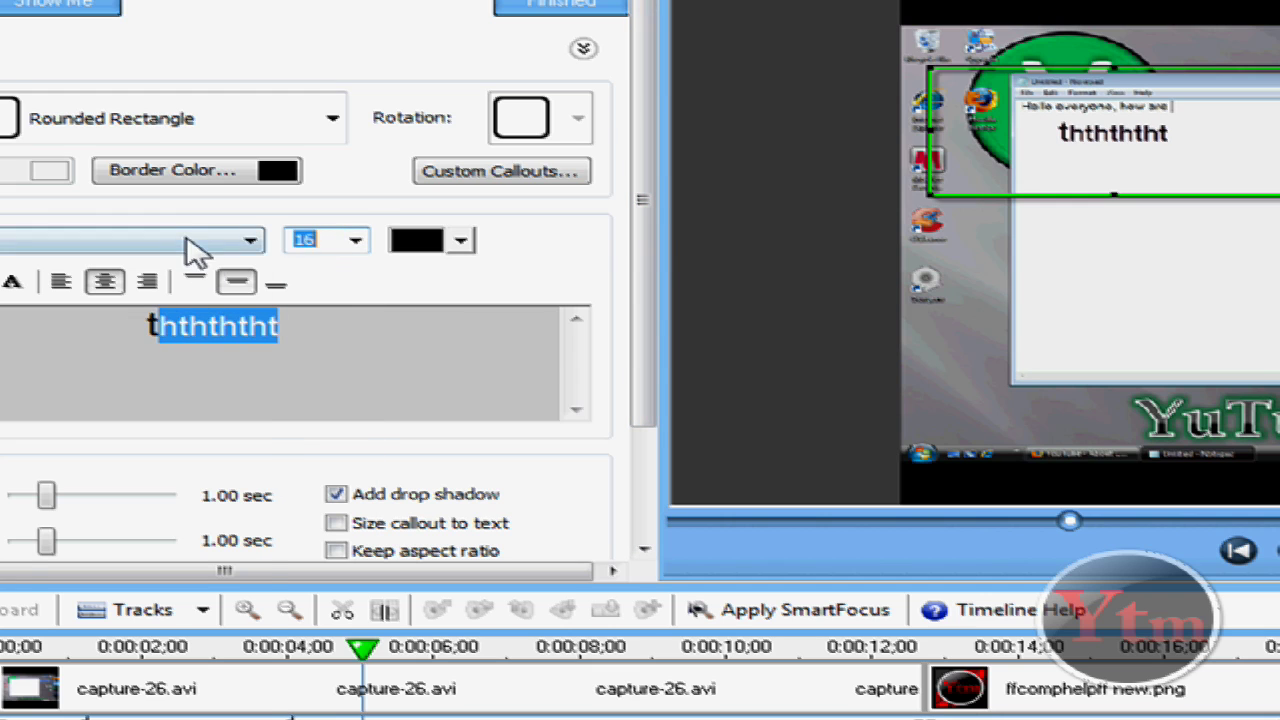
{"action": "left_click", "coordinate": [194, 243]}
{"action": "left_click", "coordinate": [462, 250]}
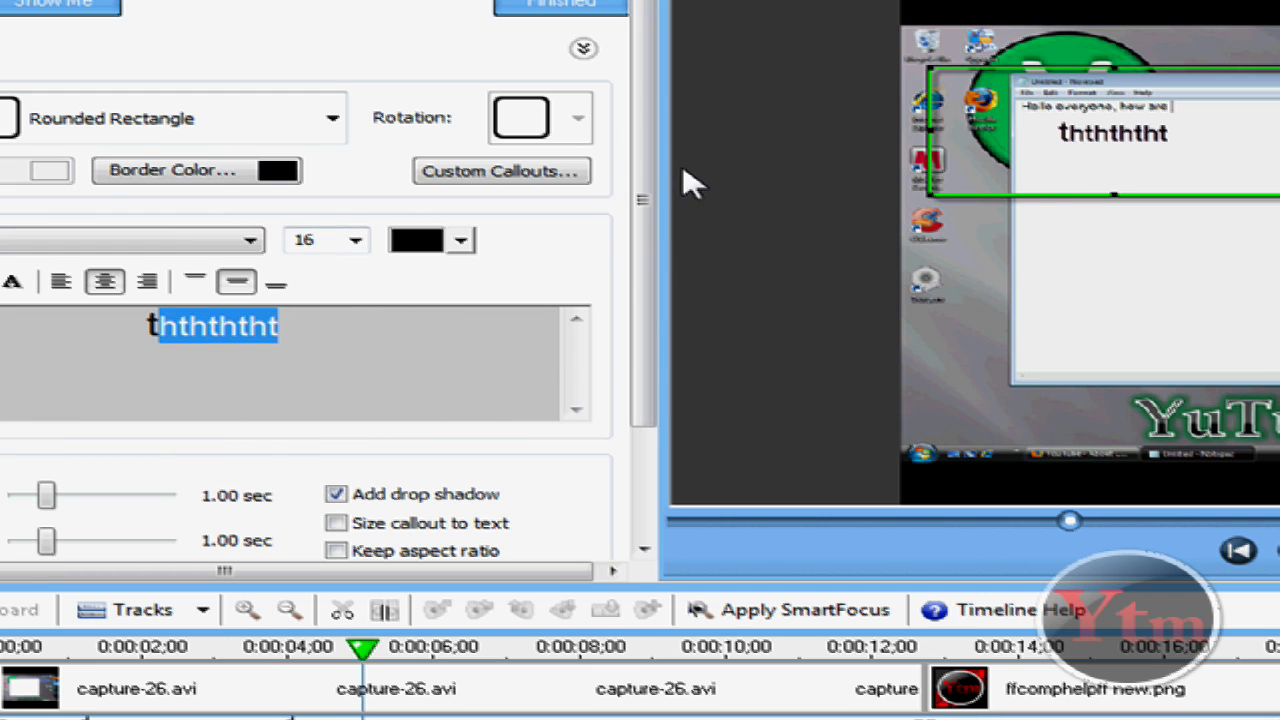
{"action": "left_click_drag", "start_coordinate": [1261, 287], "coordinate": [1243, 182]}
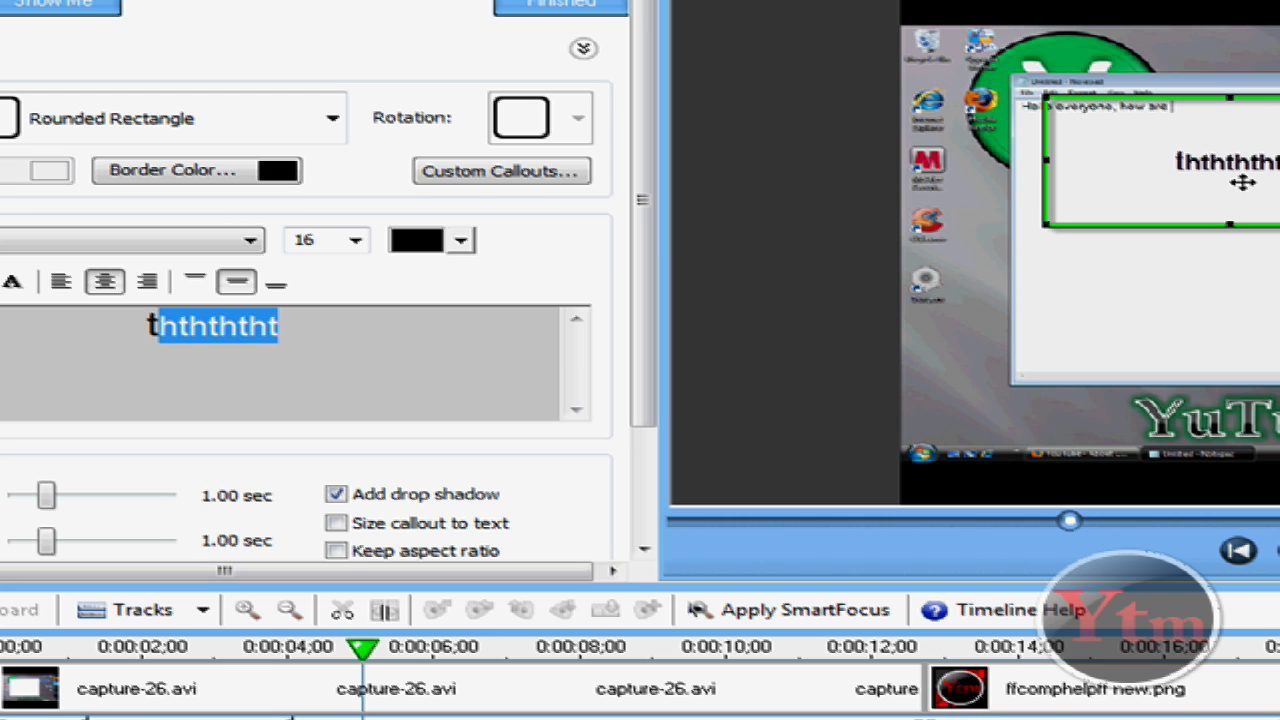
Change the callout's shape type to Spotlight and fit it over the Notepad window's upper part, spanning the window's full width.
{"action": "left_click", "coordinate": [223, 129]}
{"action": "left_click", "coordinate": [114, 534]}
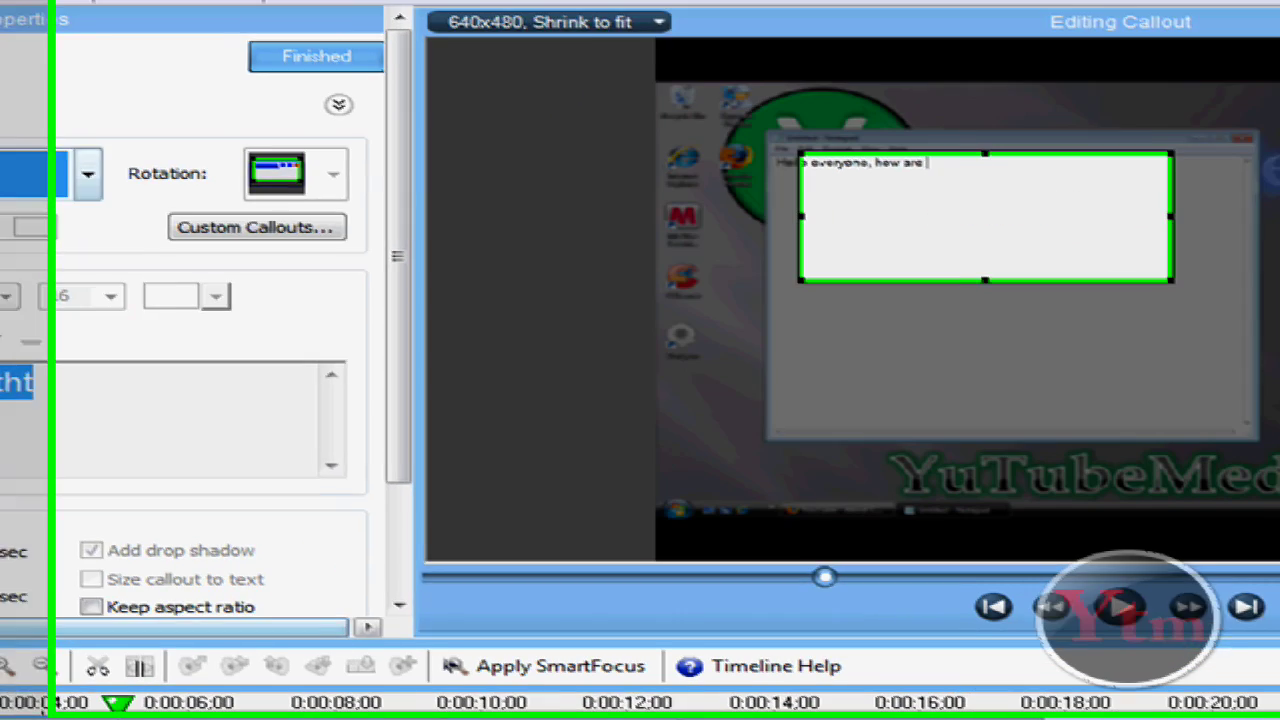
{"action": "left_click_drag", "start_coordinate": [832, 194], "coordinate": [811, 166]}
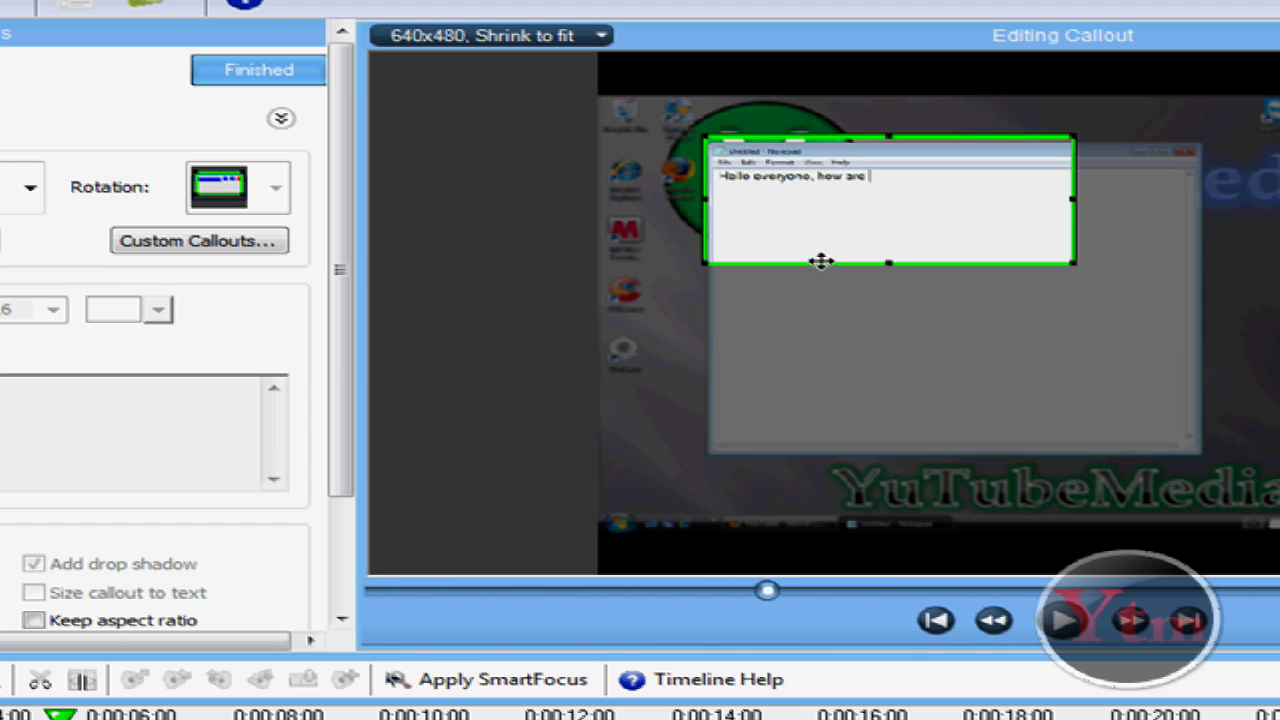
{"action": "left_click_drag", "start_coordinate": [889, 264], "coordinate": [889, 224]}
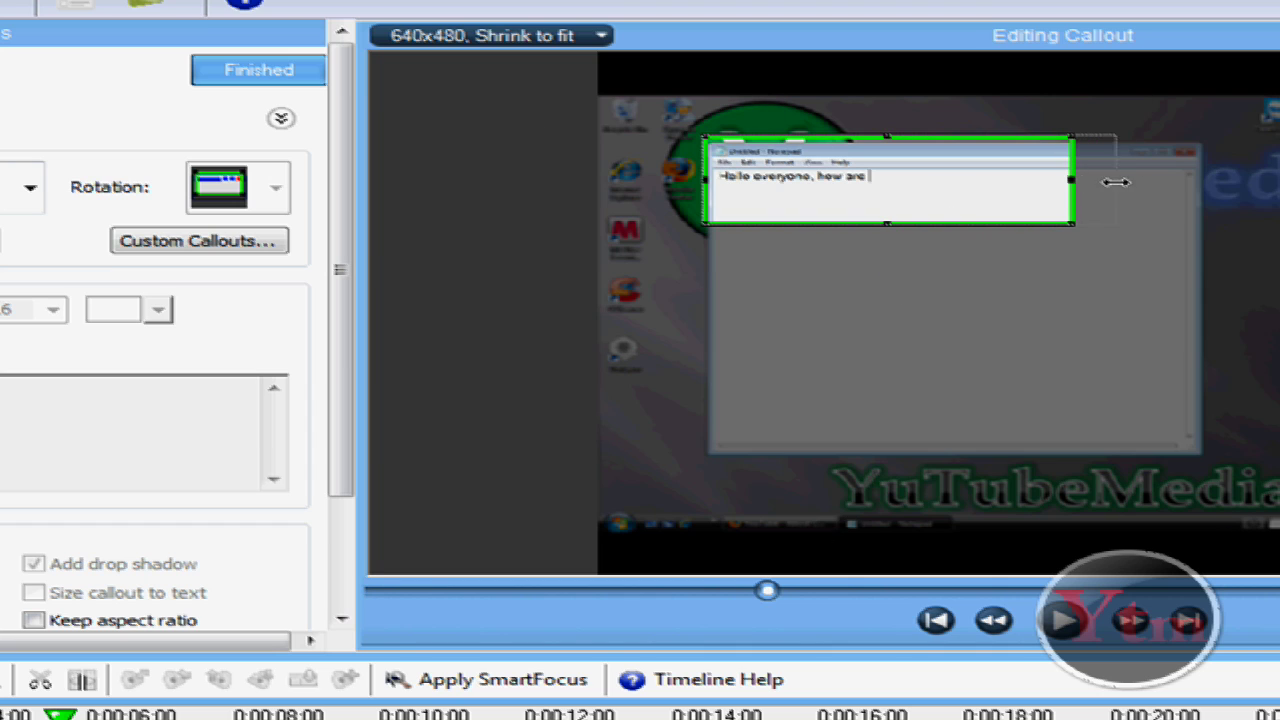
{"action": "left_click_drag", "start_coordinate": [1231, 191], "coordinate": [1210, 196]}
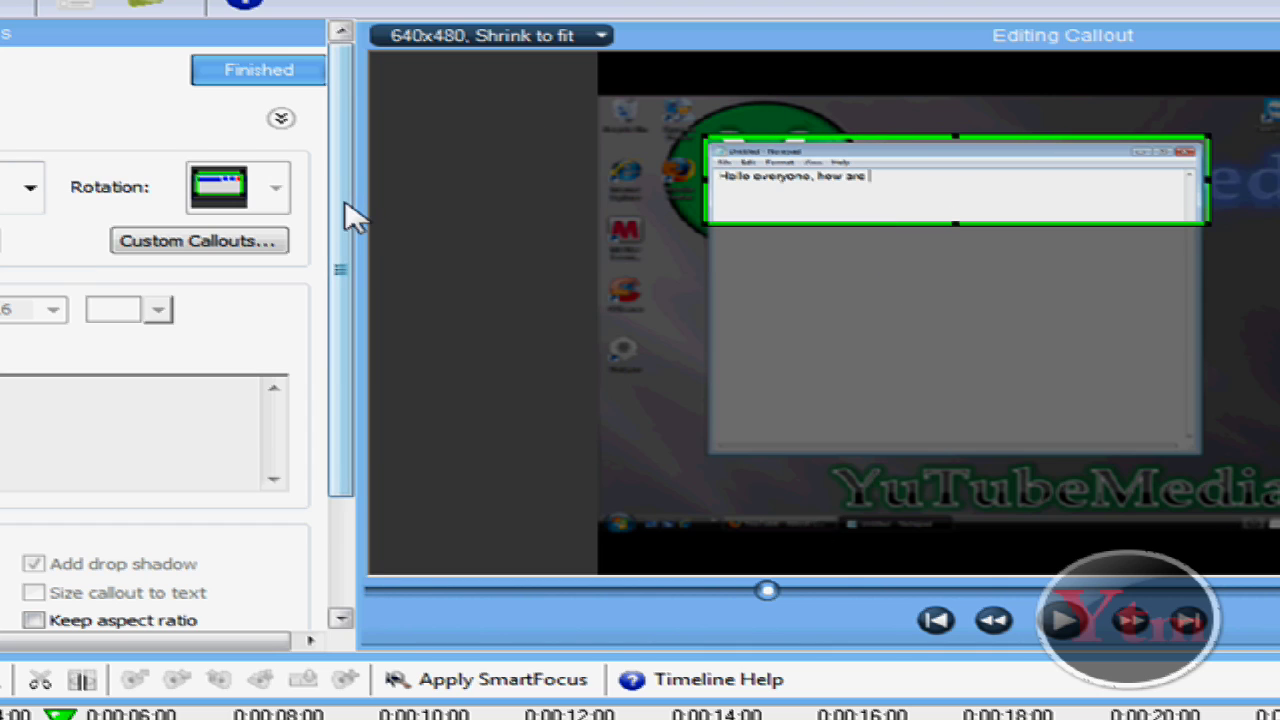
Turn off both Fade in and Fade out for the Spotlight callout.
{"action": "left_click_drag", "start_coordinate": [346, 209], "coordinate": [331, 237]}
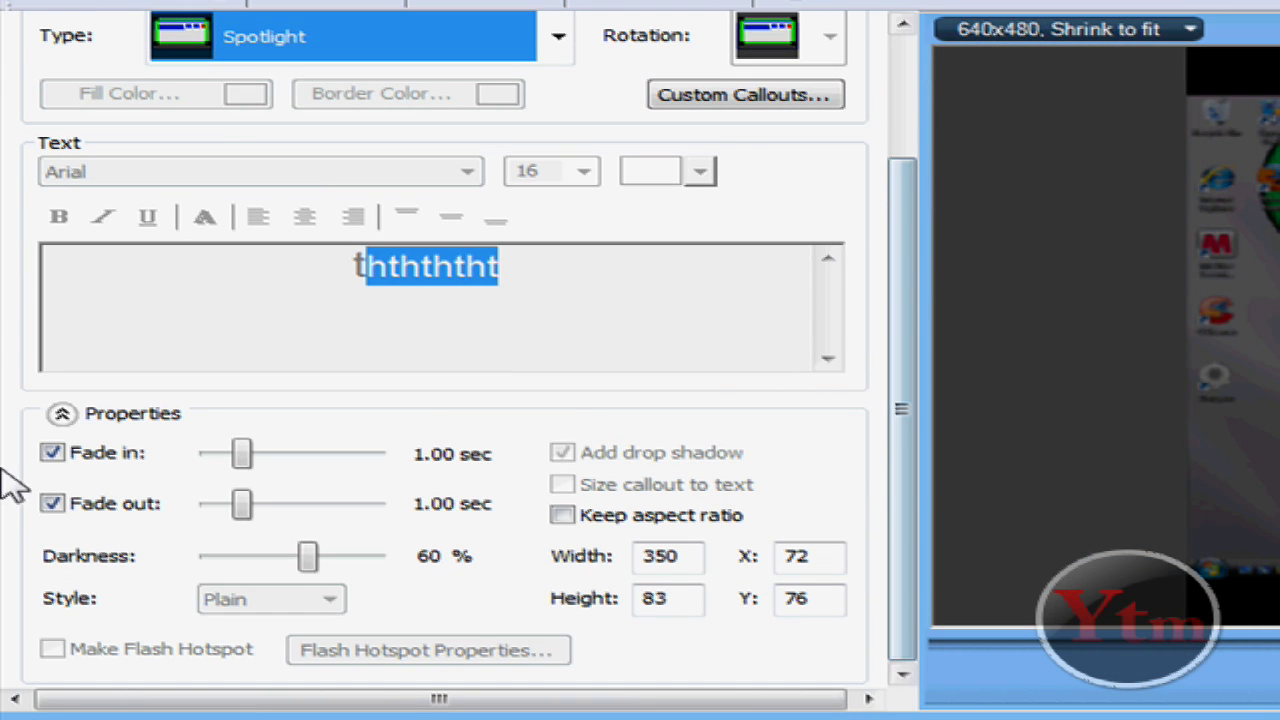
{"action": "left_click", "coordinate": [53, 503]}
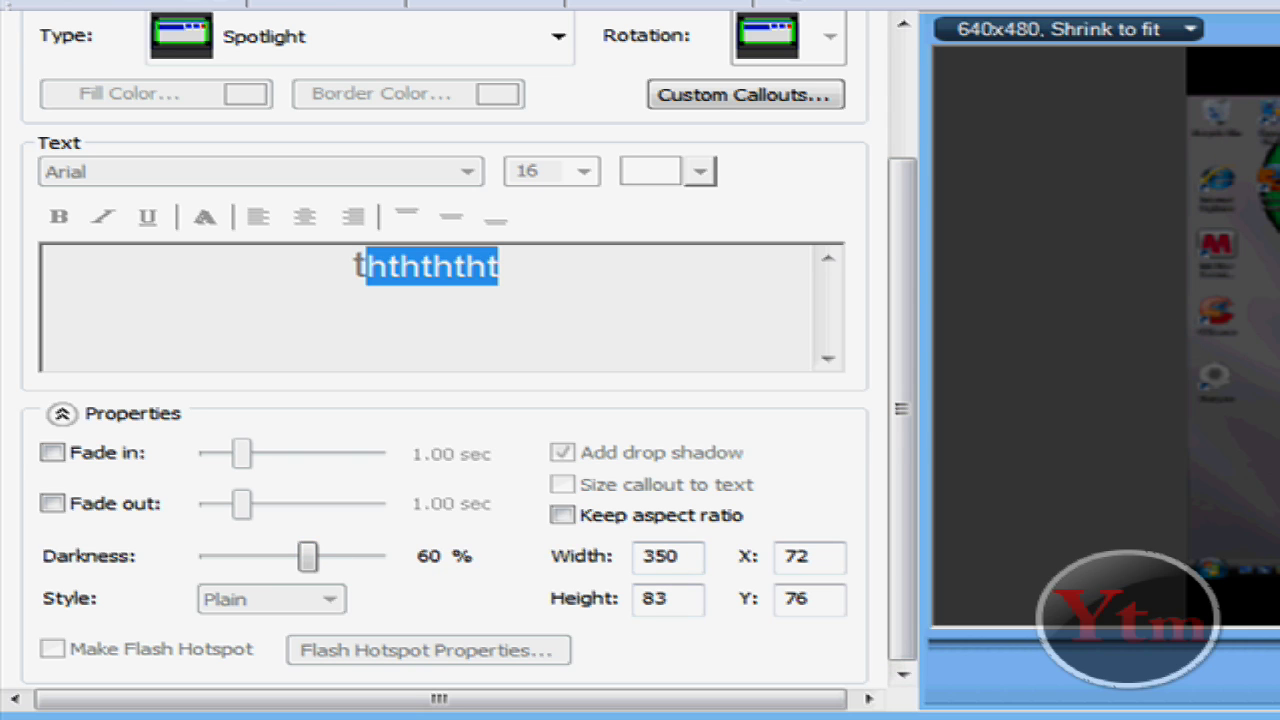
Open the Custom Callout Manager, browse the image files offered for a new custom callout, and leave without adding one.
{"action": "left_click_drag", "start_coordinate": [905, 425], "coordinate": [1034, 194]}
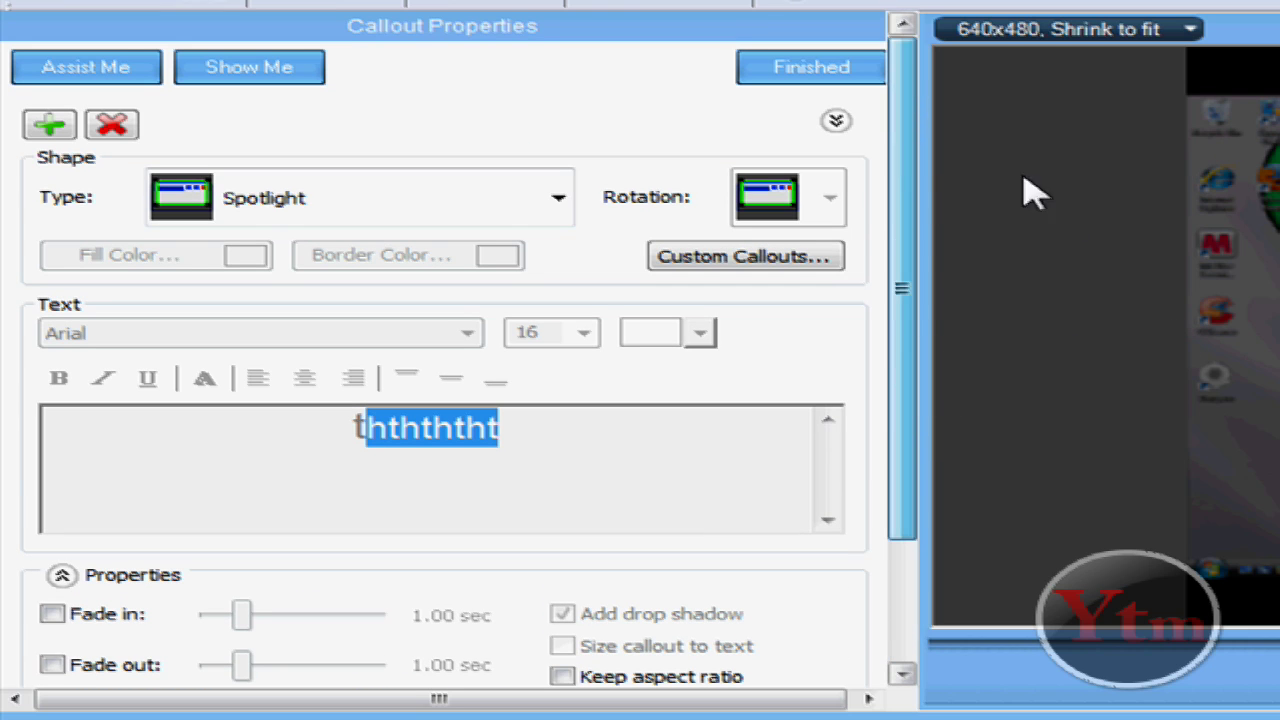
{"action": "left_click", "coordinate": [559, 198]}
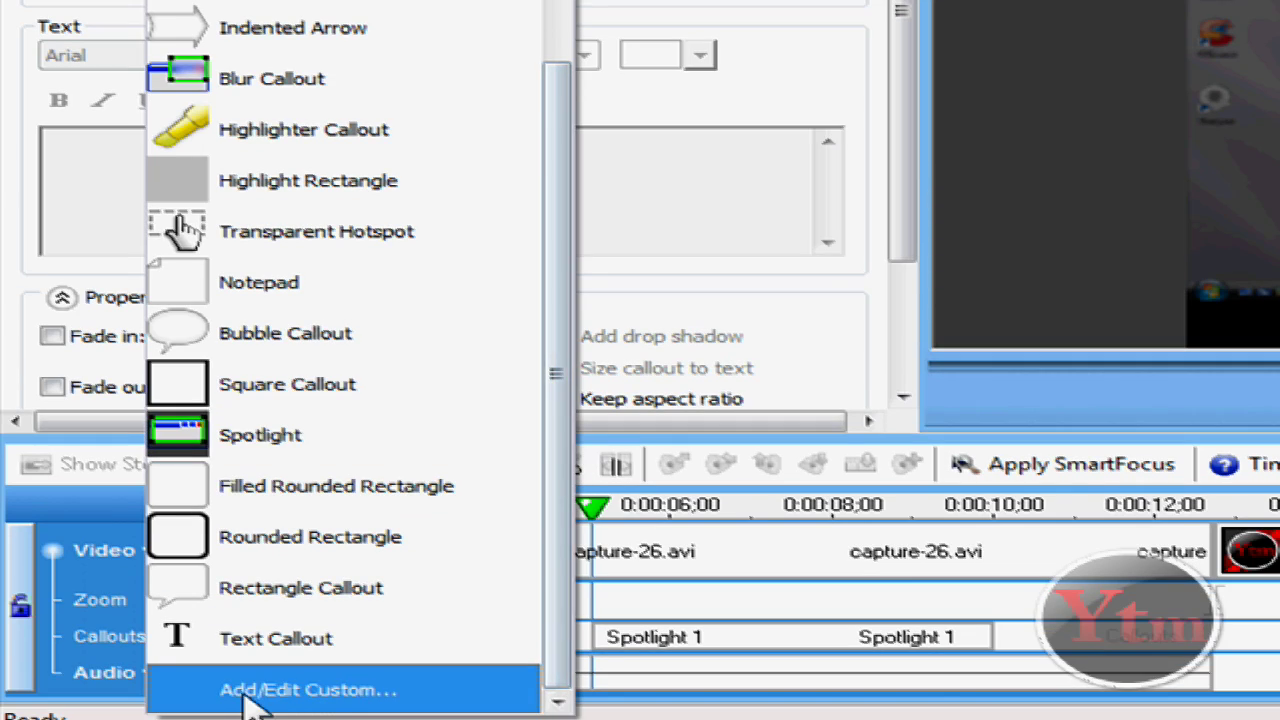
{"action": "left_click", "coordinate": [305, 690]}
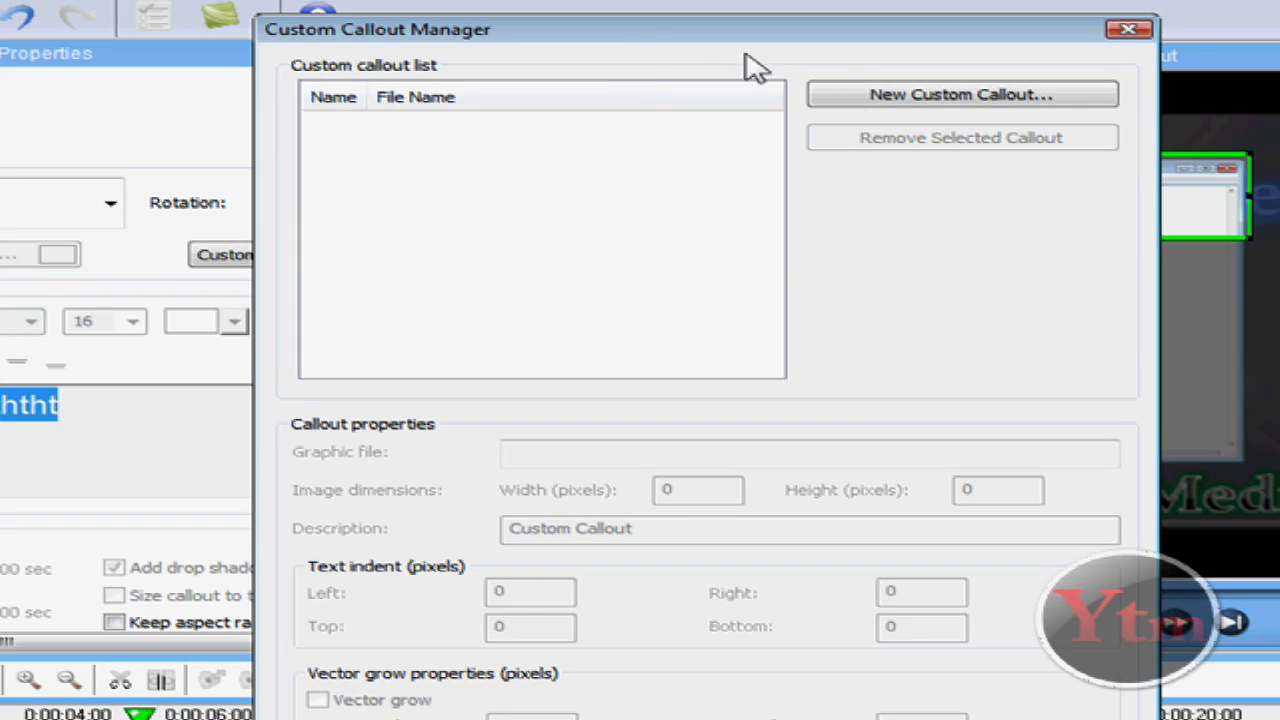
{"action": "left_click", "coordinate": [878, 110]}
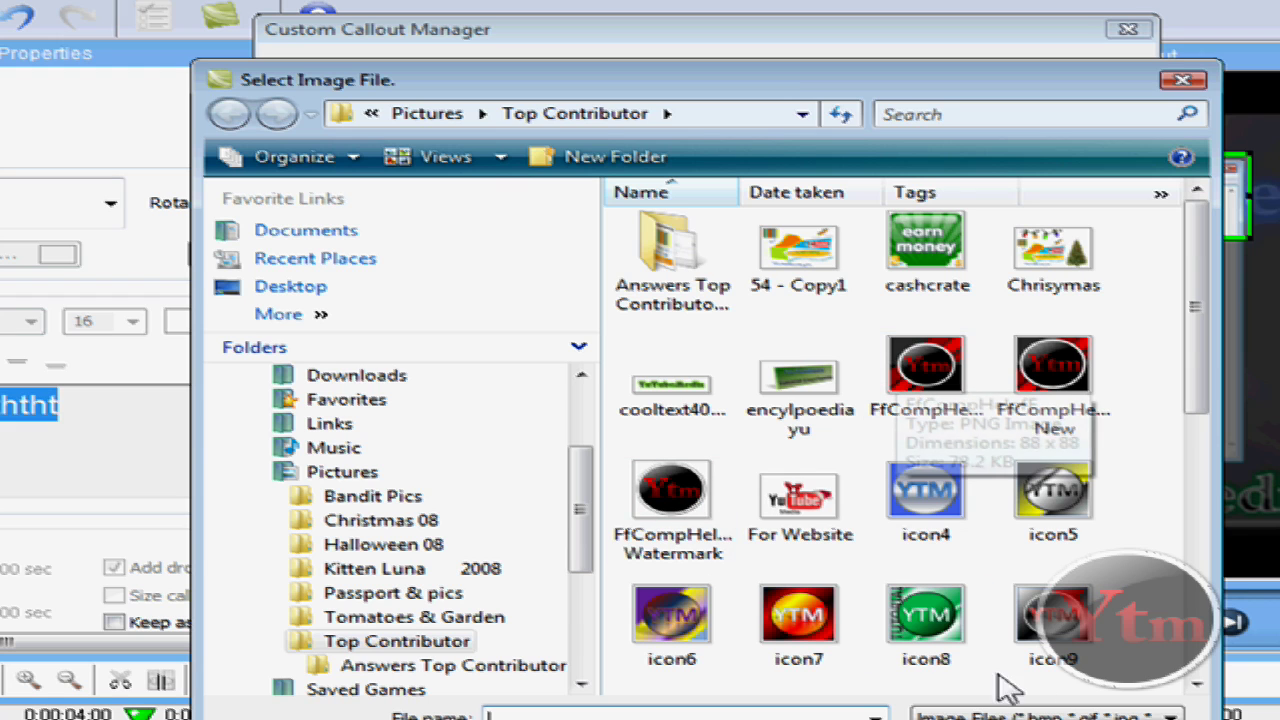
{"action": "left_click", "coordinate": [1130, 719]}
{"action": "left_click", "coordinate": [540, 719]}
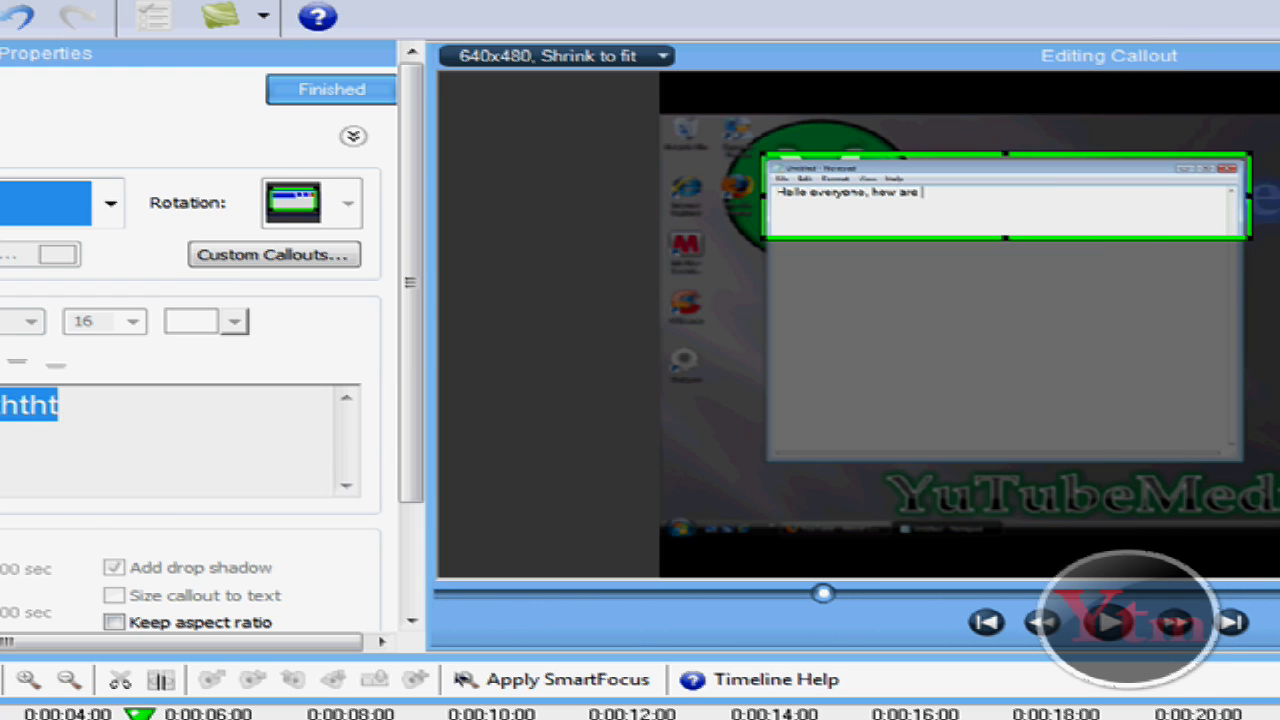
Finish the callout edit and retime the Spotlight callout to run from about 0:00:01 to 0:00:05.
{"action": "left_click", "coordinate": [331, 92]}
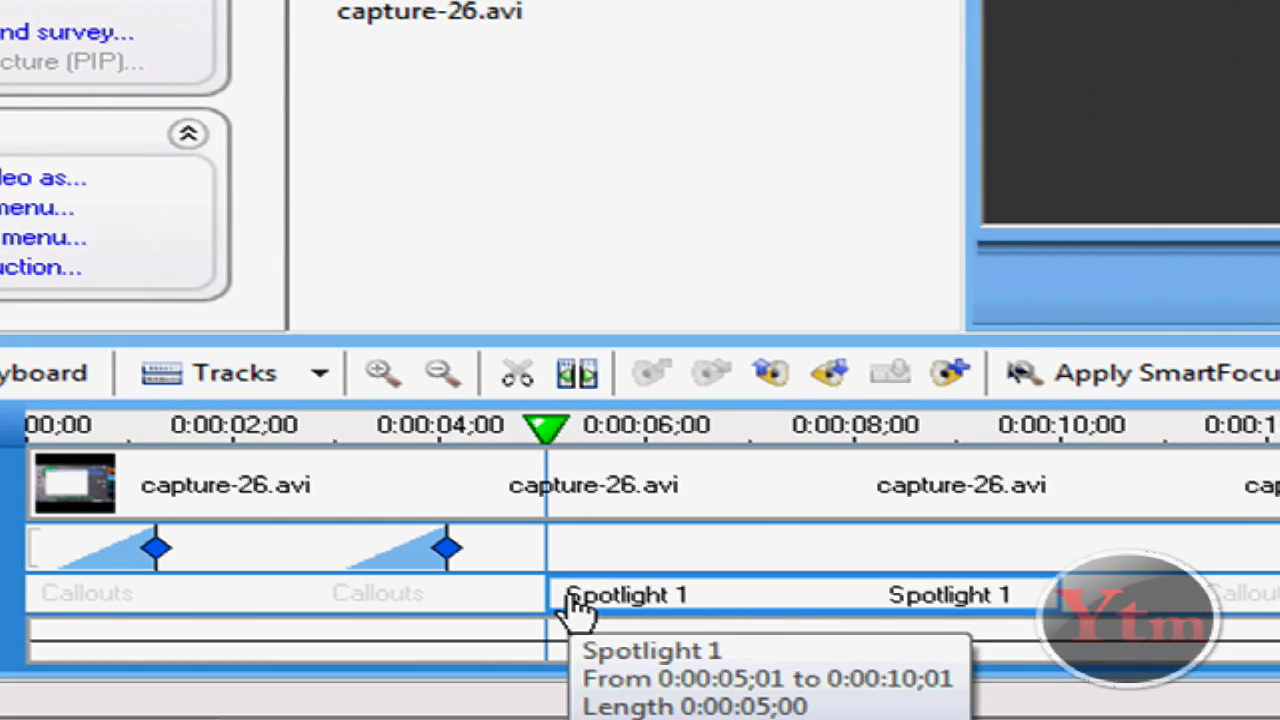
{"action": "mouse_move", "coordinate": [728, 598]}
{"action": "left_mouse_down"}
{"action": "mouse_move", "coordinate": [771, 609]}
{"action": "mouse_move", "coordinate": [720, 605]}
{"action": "mouse_move", "coordinate": [743, 609]}
{"action": "left_mouse_up"}
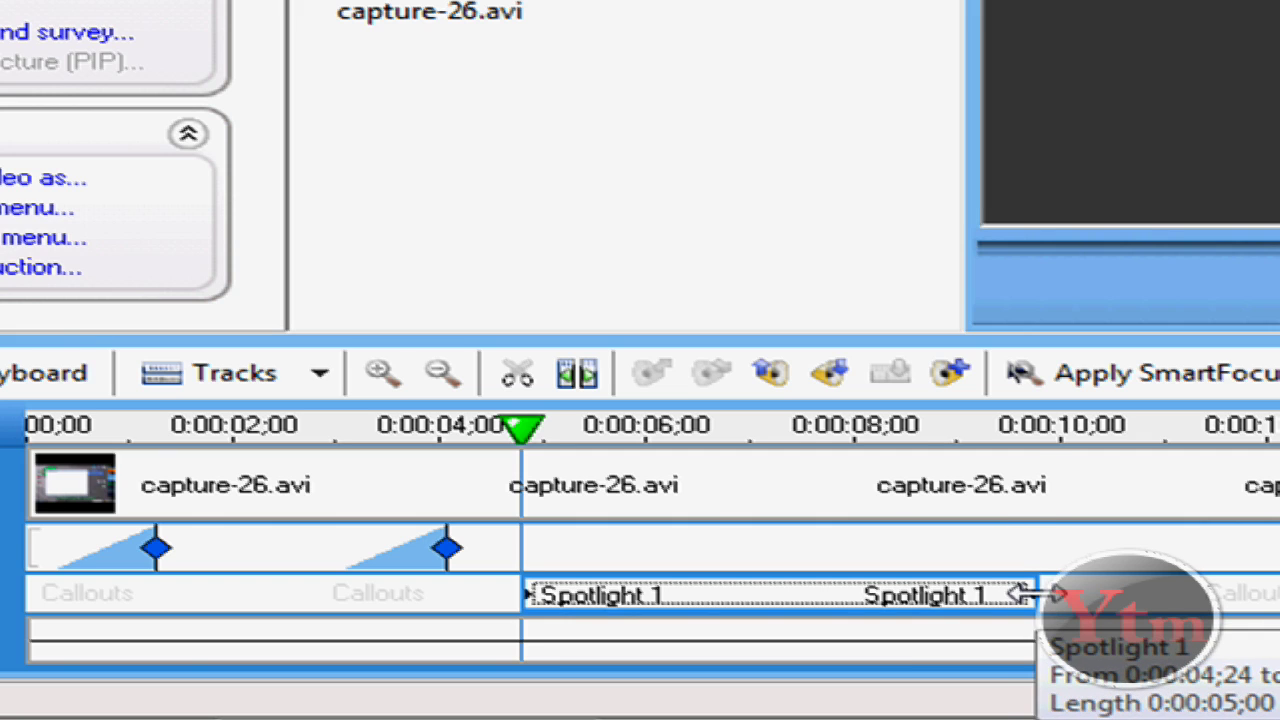
{"action": "left_click_drag", "start_coordinate": [1028, 594], "coordinate": [922, 598]}
{"action": "left_click_drag", "start_coordinate": [783, 617], "coordinate": [421, 606]}
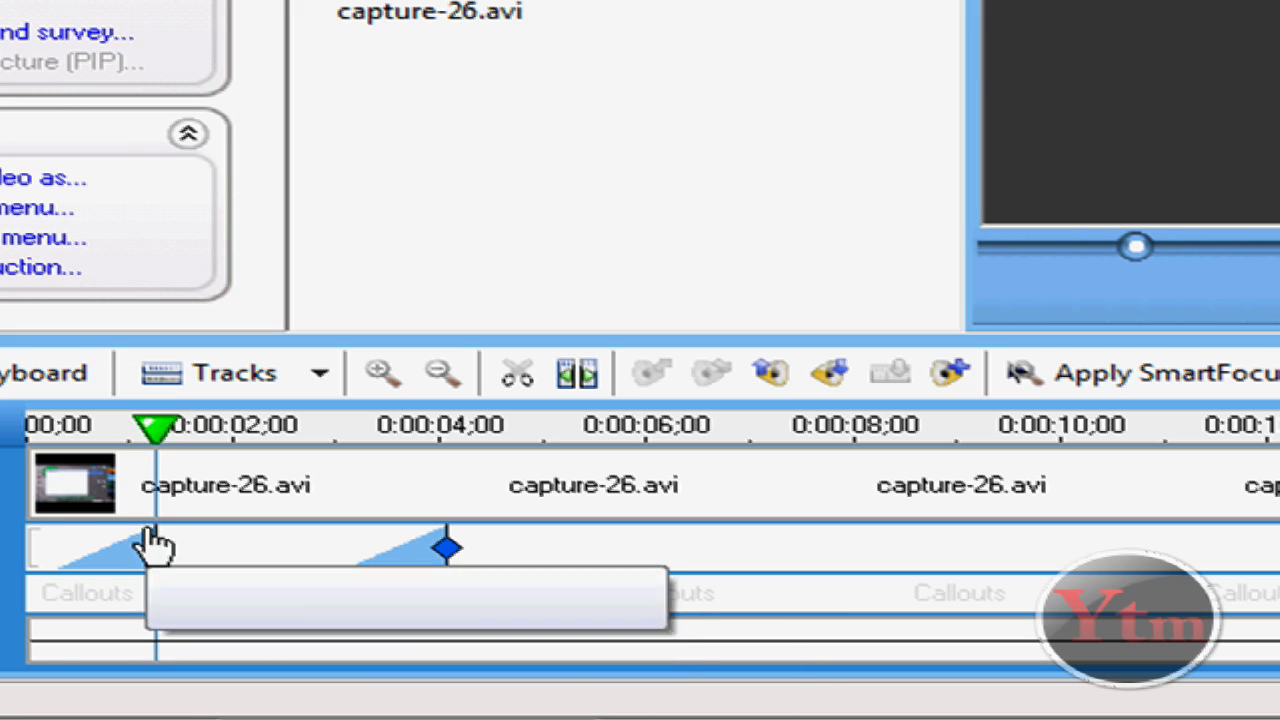
Move the second zoom keyframe of capture-26.avi to about 0:00:06 on the timeline.
{"action": "left_click", "coordinate": [446, 550]}
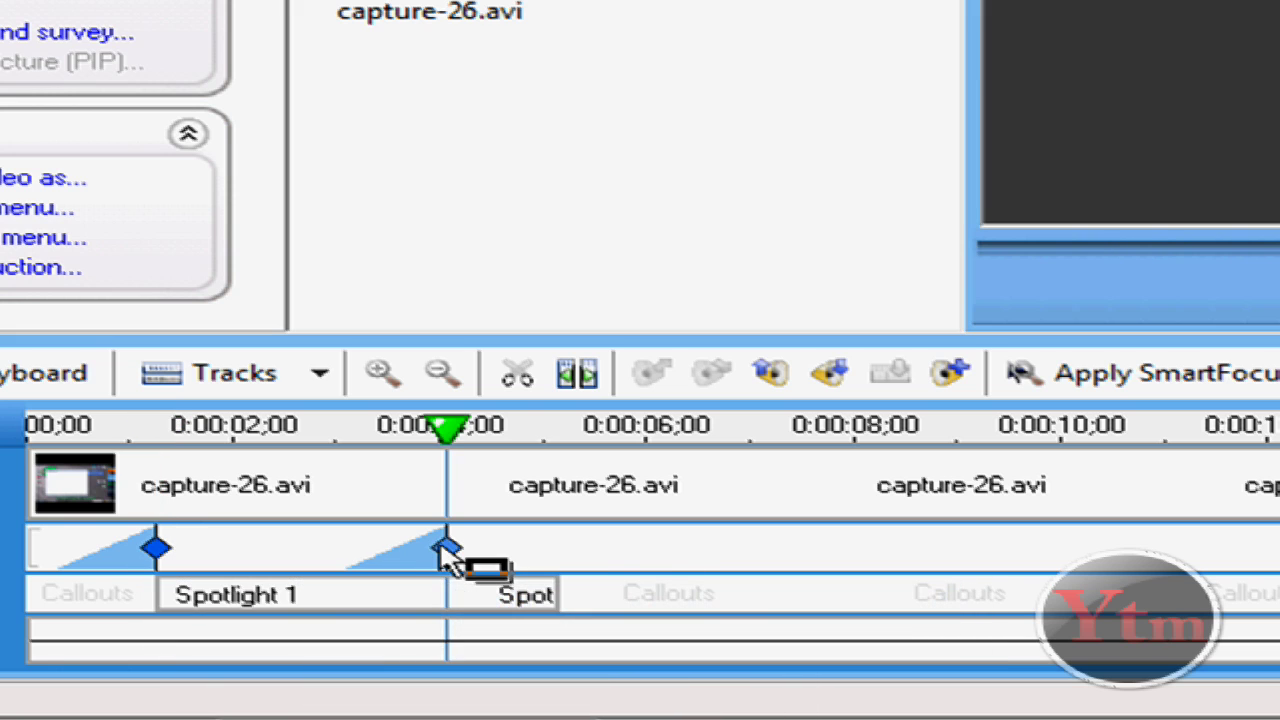
{"action": "left_click_drag", "start_coordinate": [446, 550], "coordinate": [679, 550]}
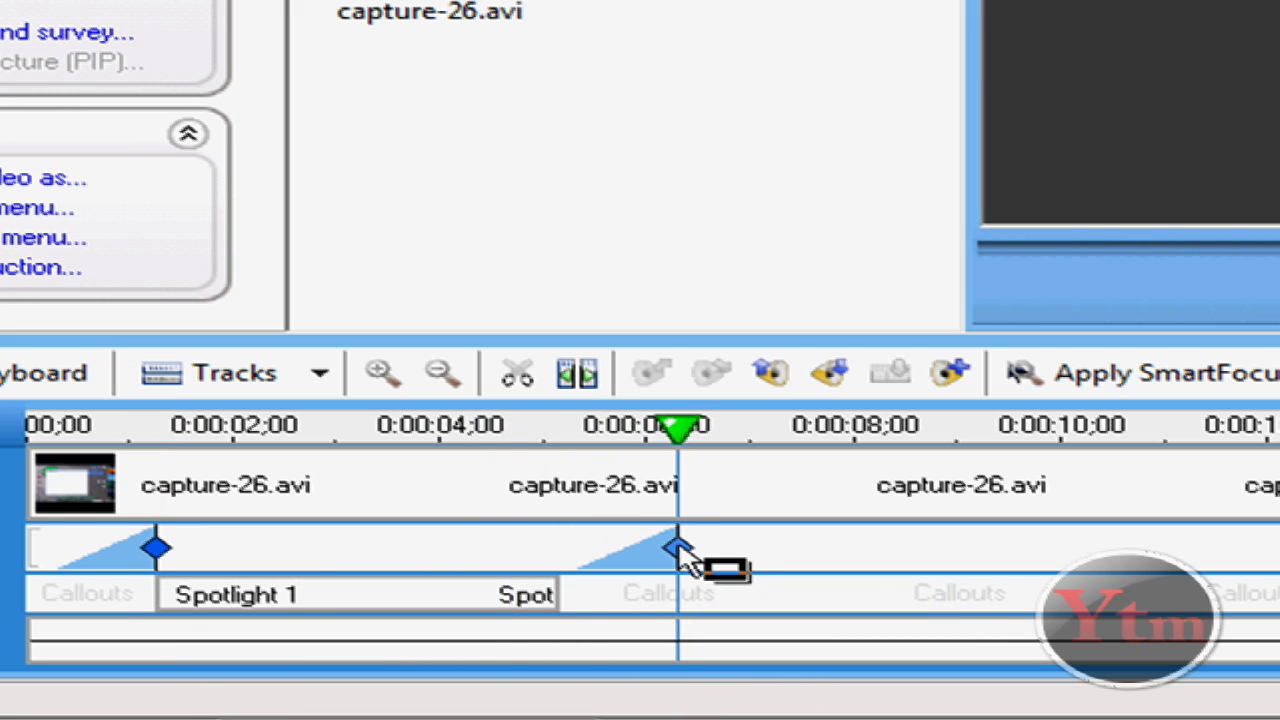
{"action": "left_click", "coordinate": [903, 420]}
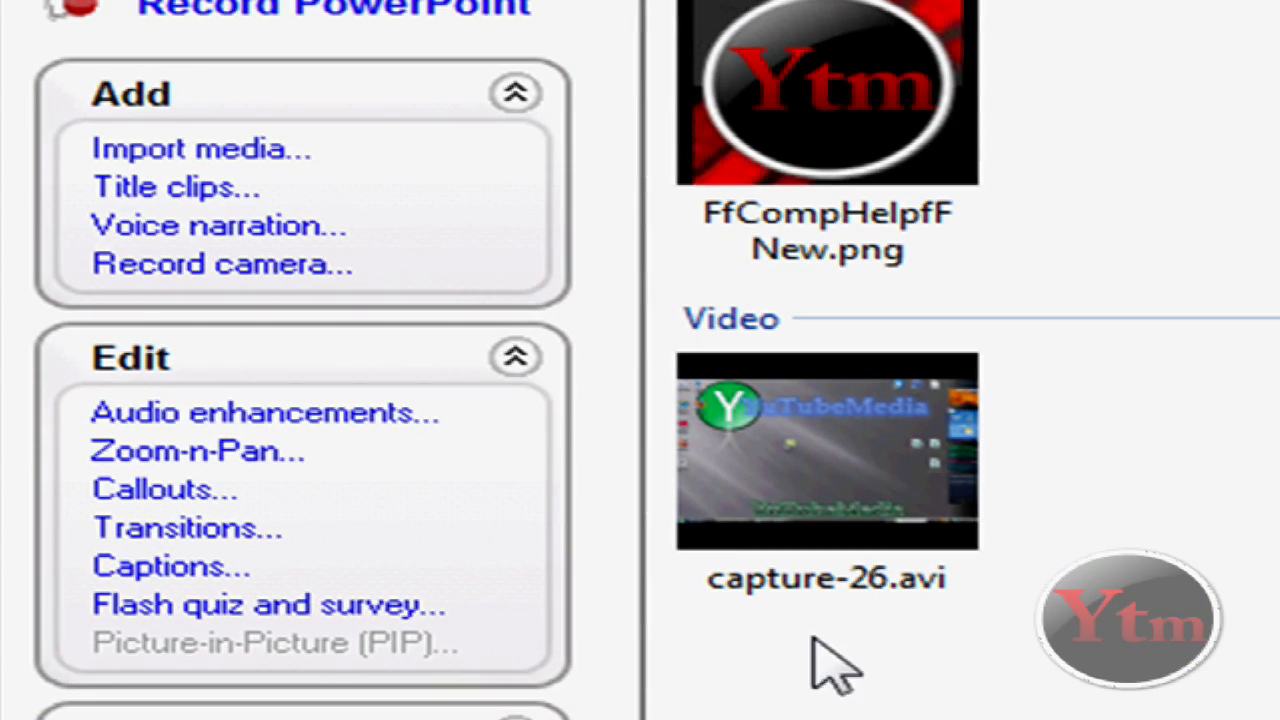
Review the voice narration recording options and close them without recording.
{"action": "left_click", "coordinate": [245, 235]}
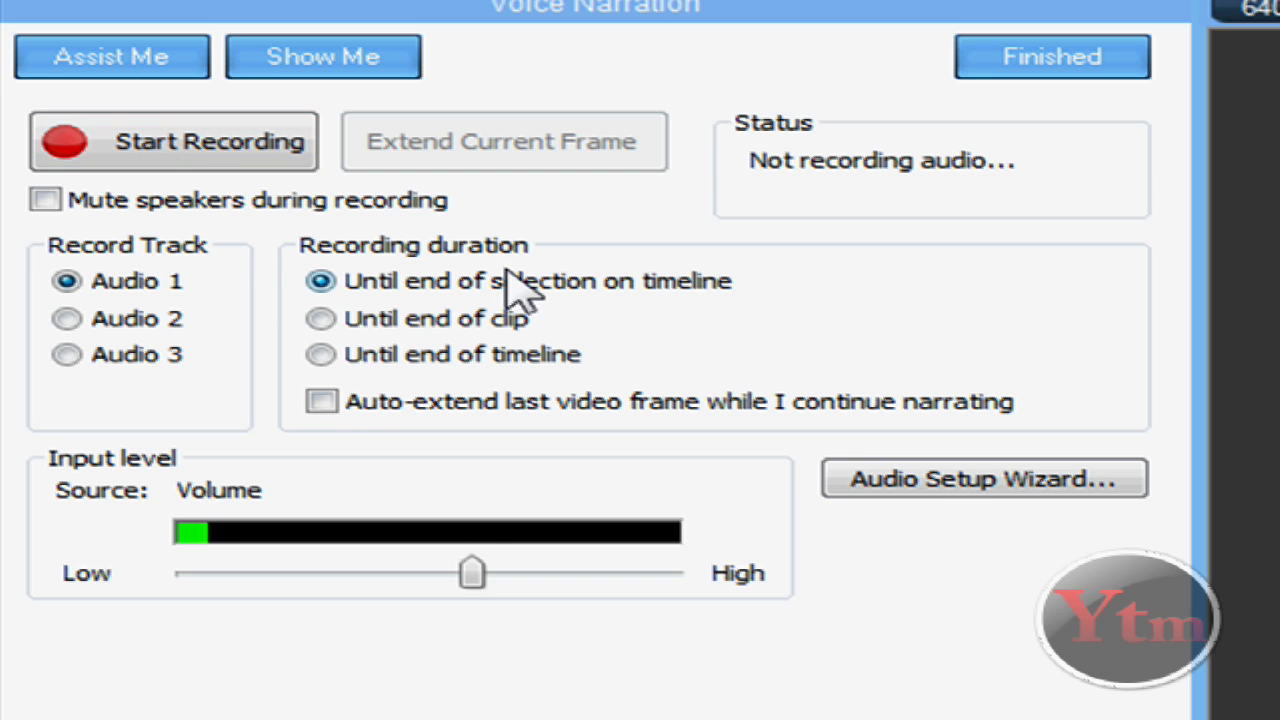
{"action": "left_click", "coordinate": [1055, 60]}
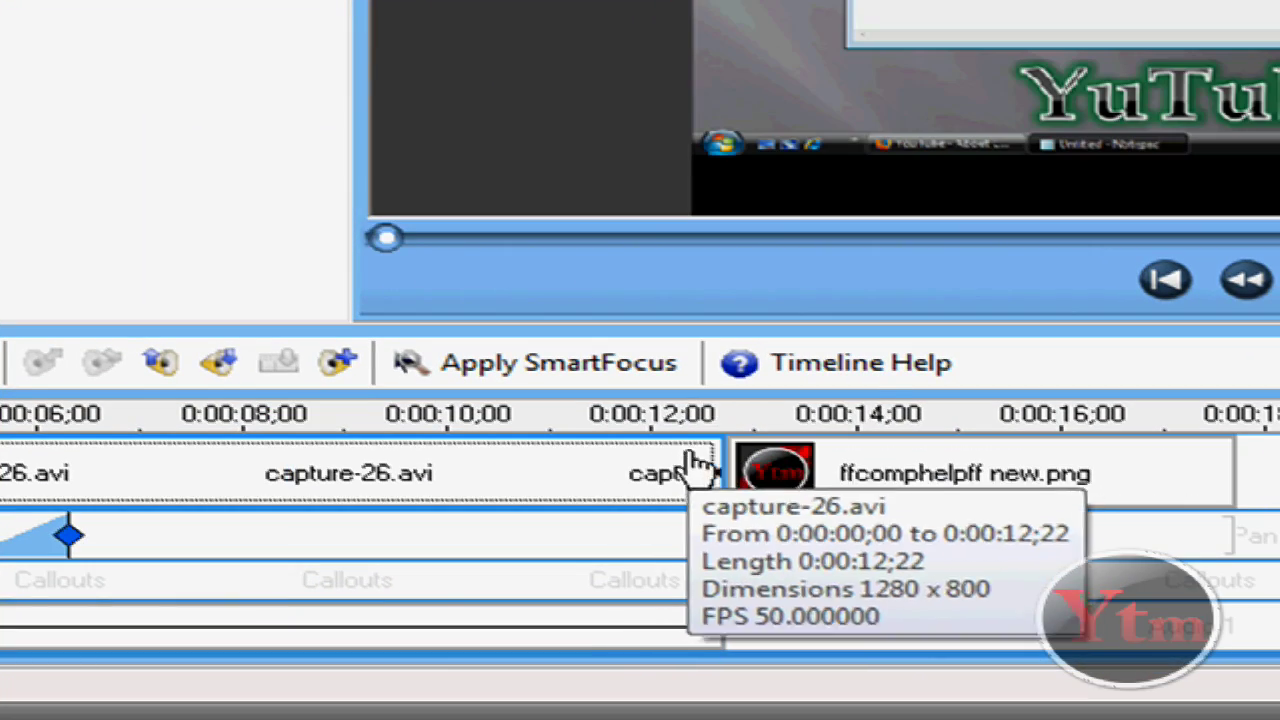
Insert a Cube Rotate transition between capture-26.avi and ffcomphelpff new.png, and finish the transition edit.
{"action": "left_click", "coordinate": [712, 412]}
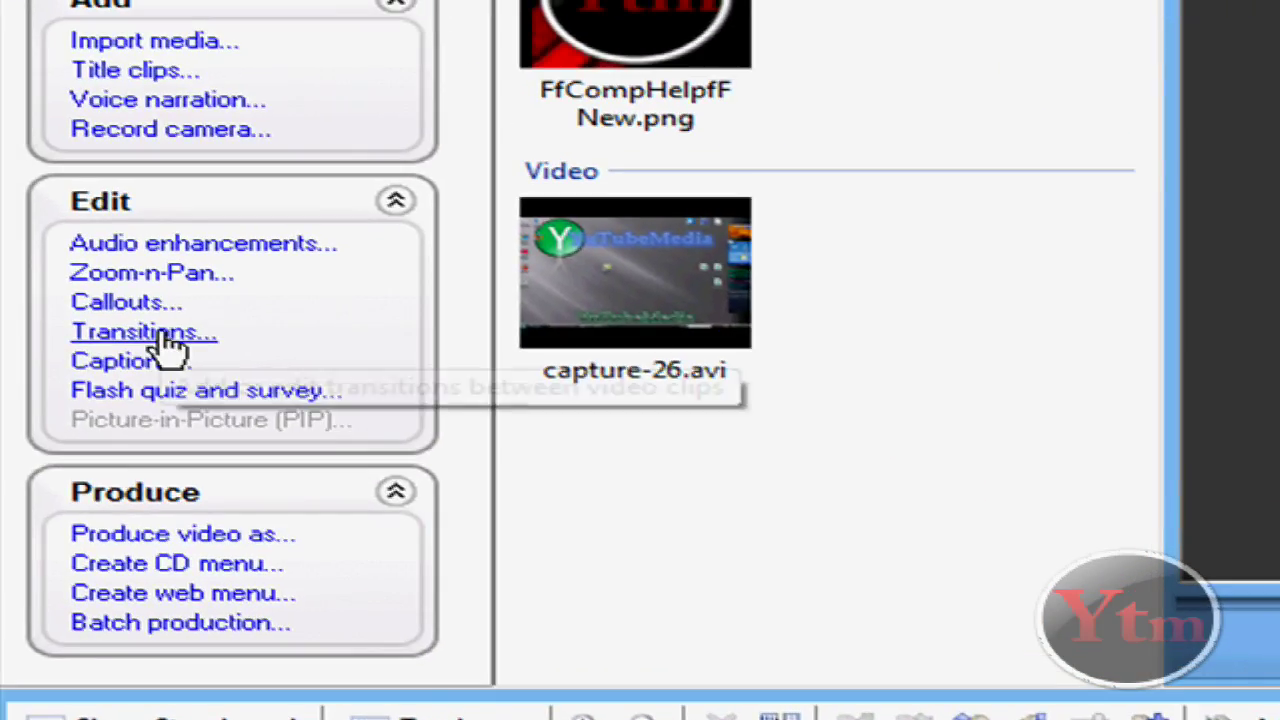
{"action": "left_click", "coordinate": [45, 283]}
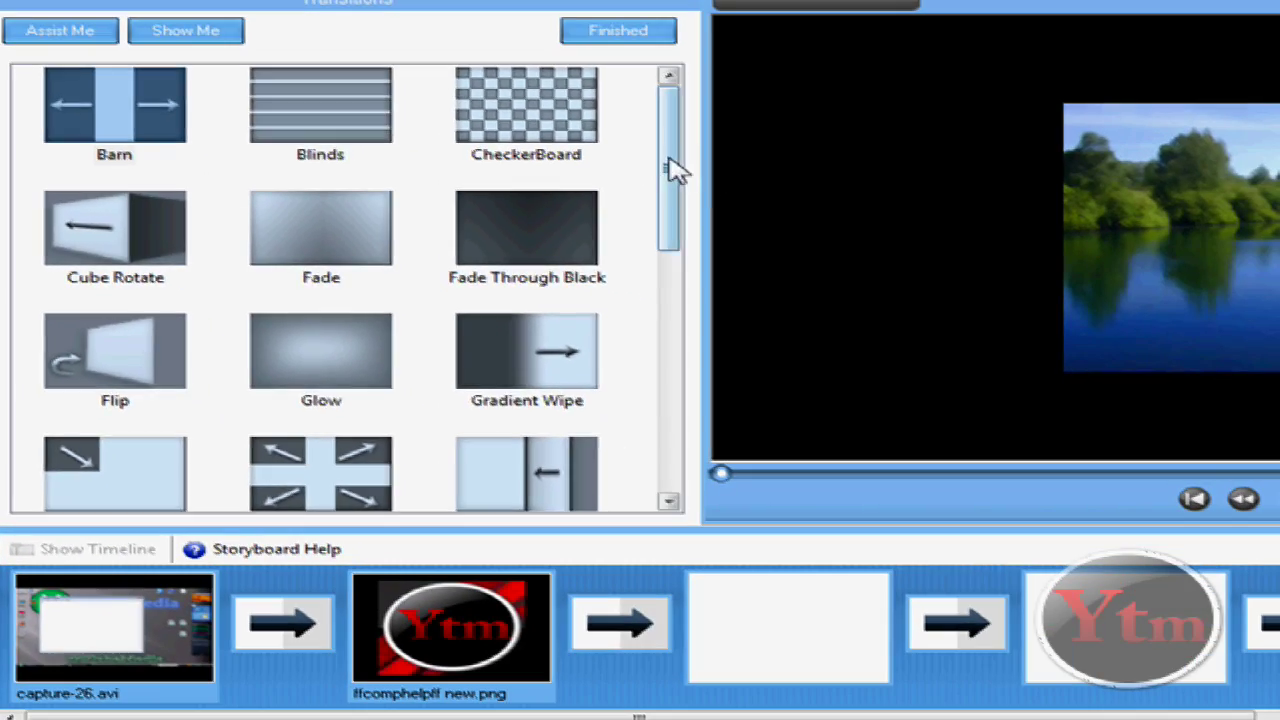
{"action": "left_click_drag", "start_coordinate": [675, 170], "coordinate": [660, 194]}
{"action": "left_click", "coordinate": [104, 172]}
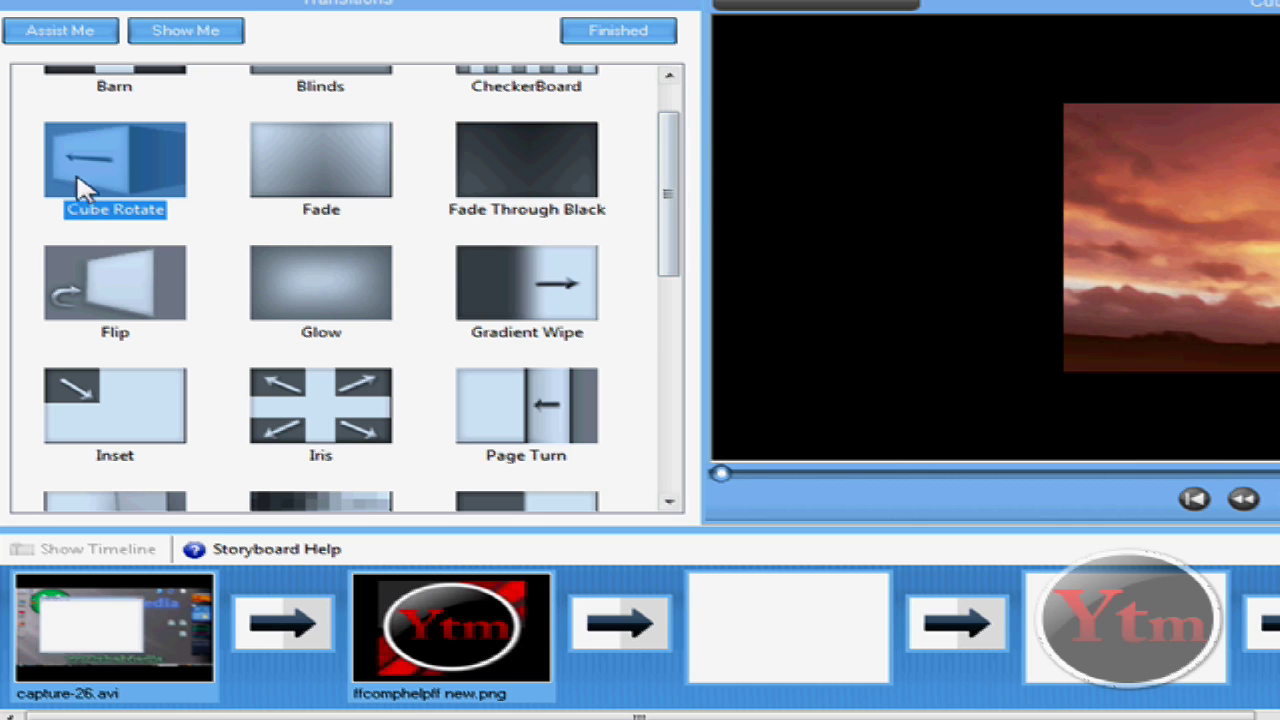
{"action": "left_click", "coordinate": [300, 640]}
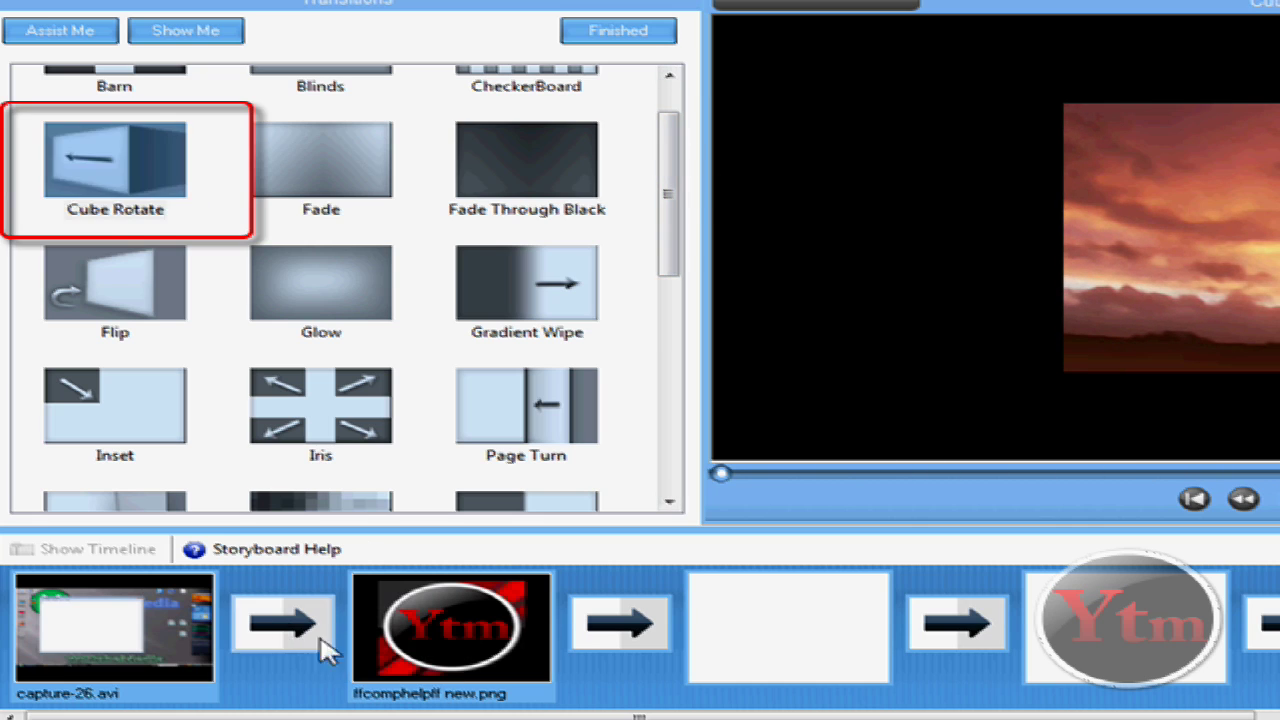
{"action": "left_click", "coordinate": [80, 158]}
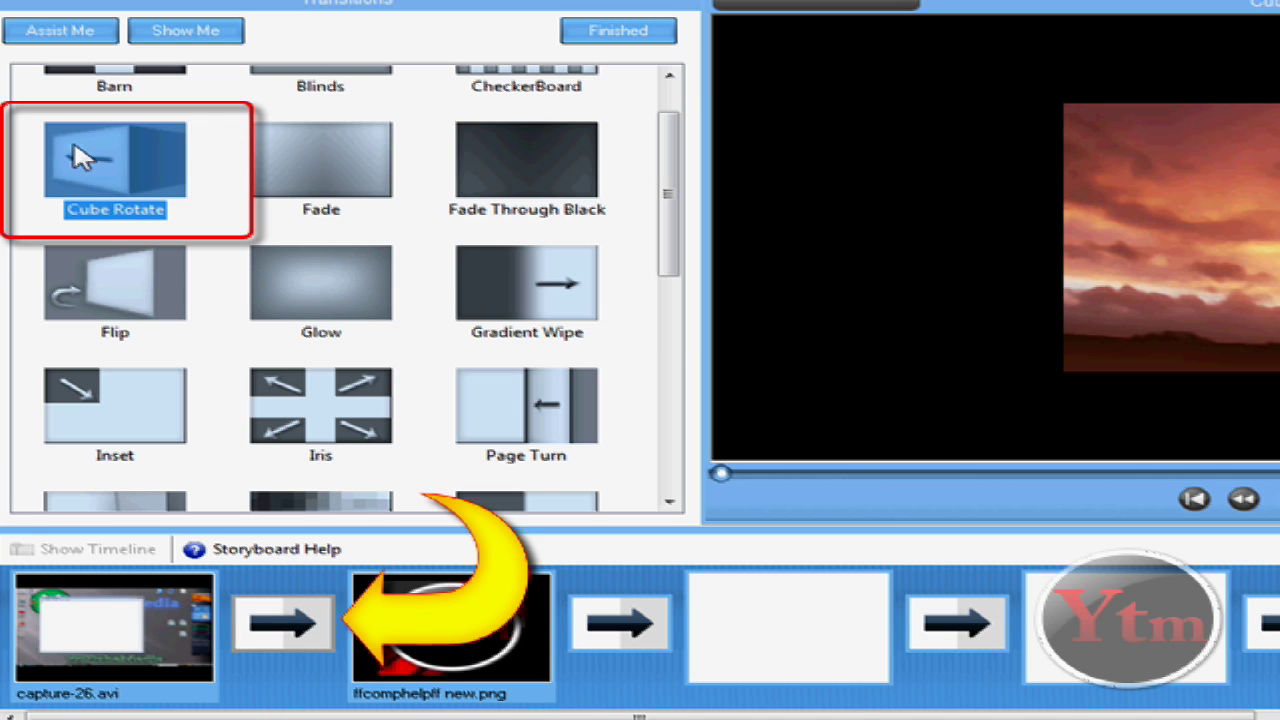
{"action": "left_click_drag", "start_coordinate": [206, 389], "coordinate": [280, 638]}
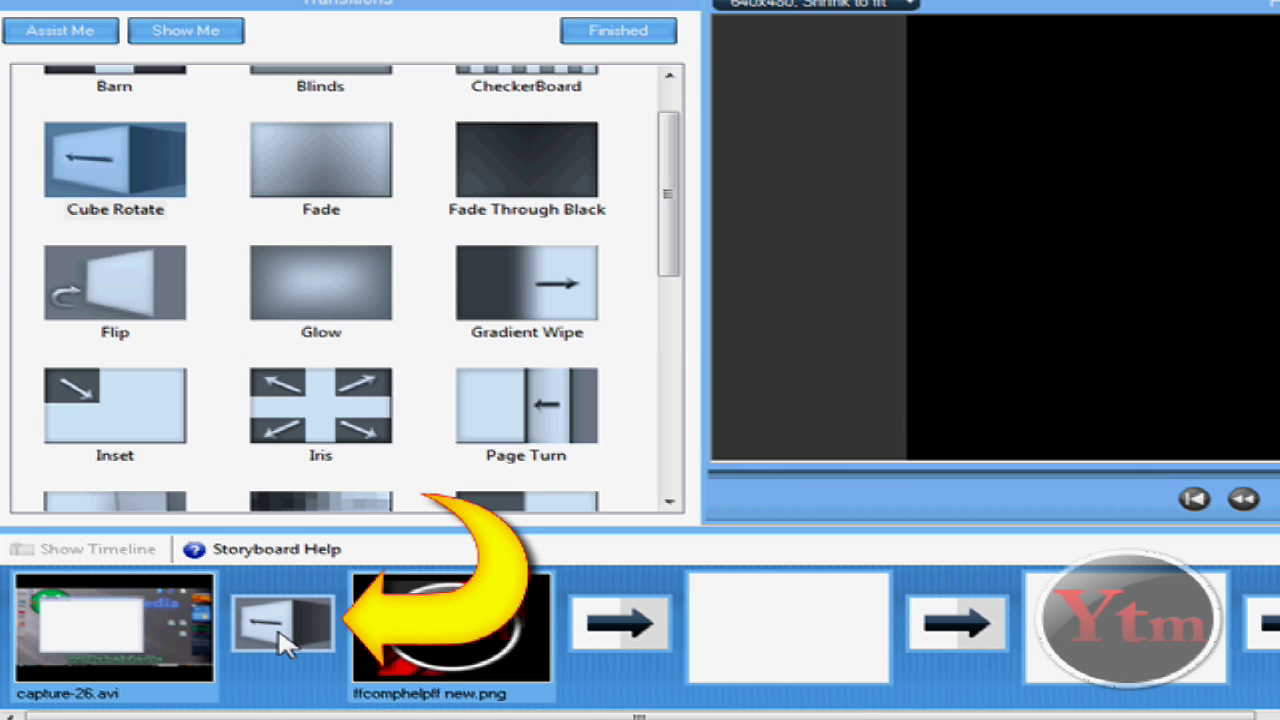
{"action": "left_click", "coordinate": [175, 625]}
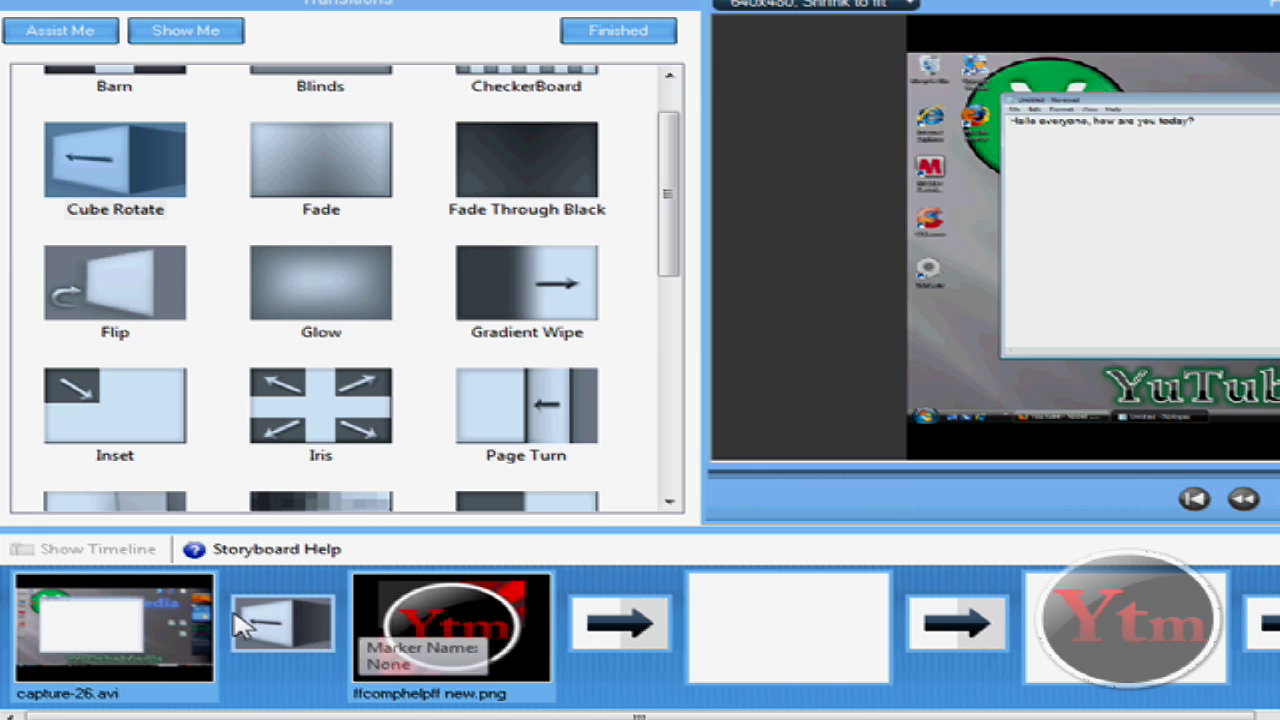
{"action": "left_click_drag", "start_coordinate": [670, 262], "coordinate": [663, 63]}
{"action": "left_click", "coordinate": [625, 32]}
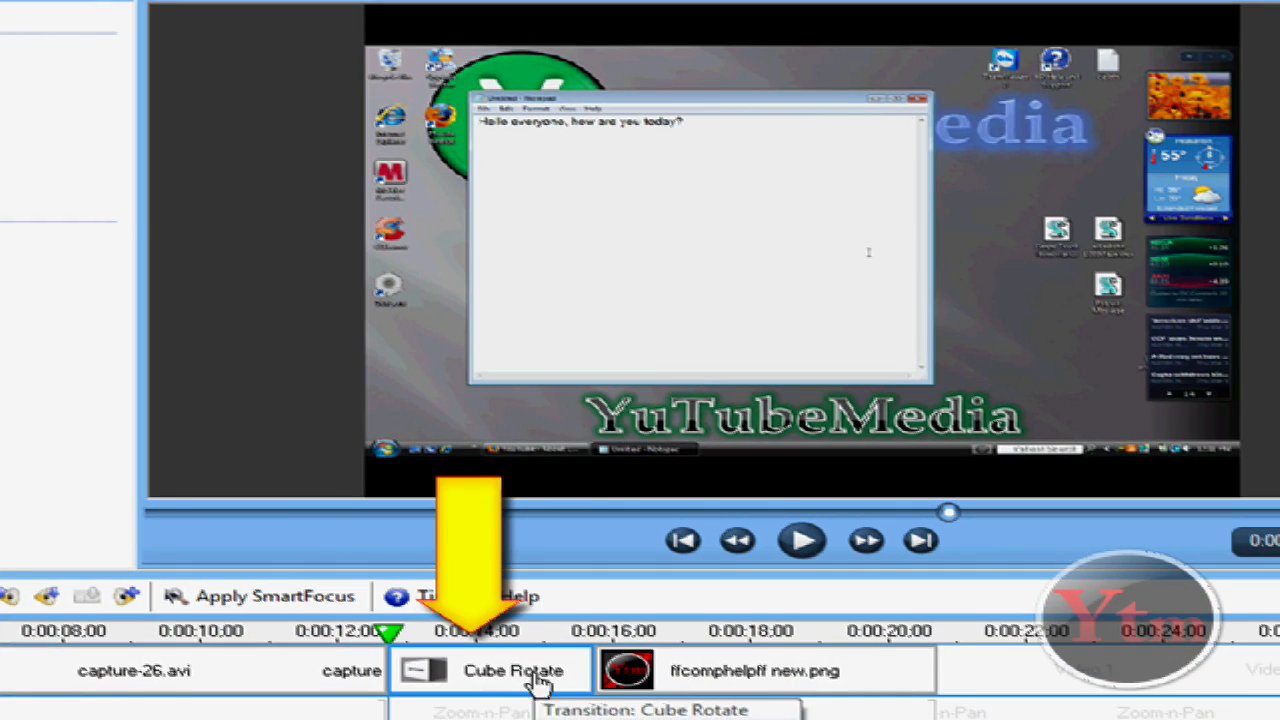
Play back the Cube Rotate transition from its beginning in the preview and pause it.
{"action": "left_click", "coordinate": [406, 645]}
{"action": "left_click", "coordinate": [802, 541]}
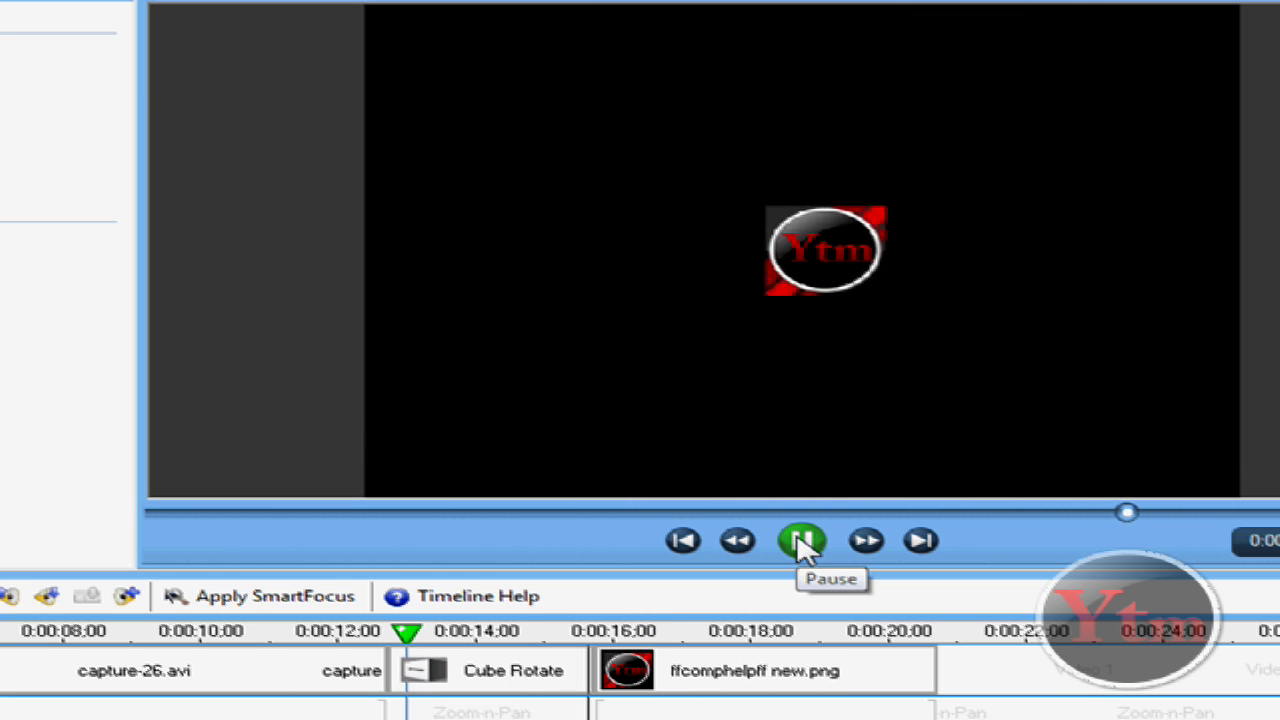
{"action": "left_click", "coordinate": [801, 545]}
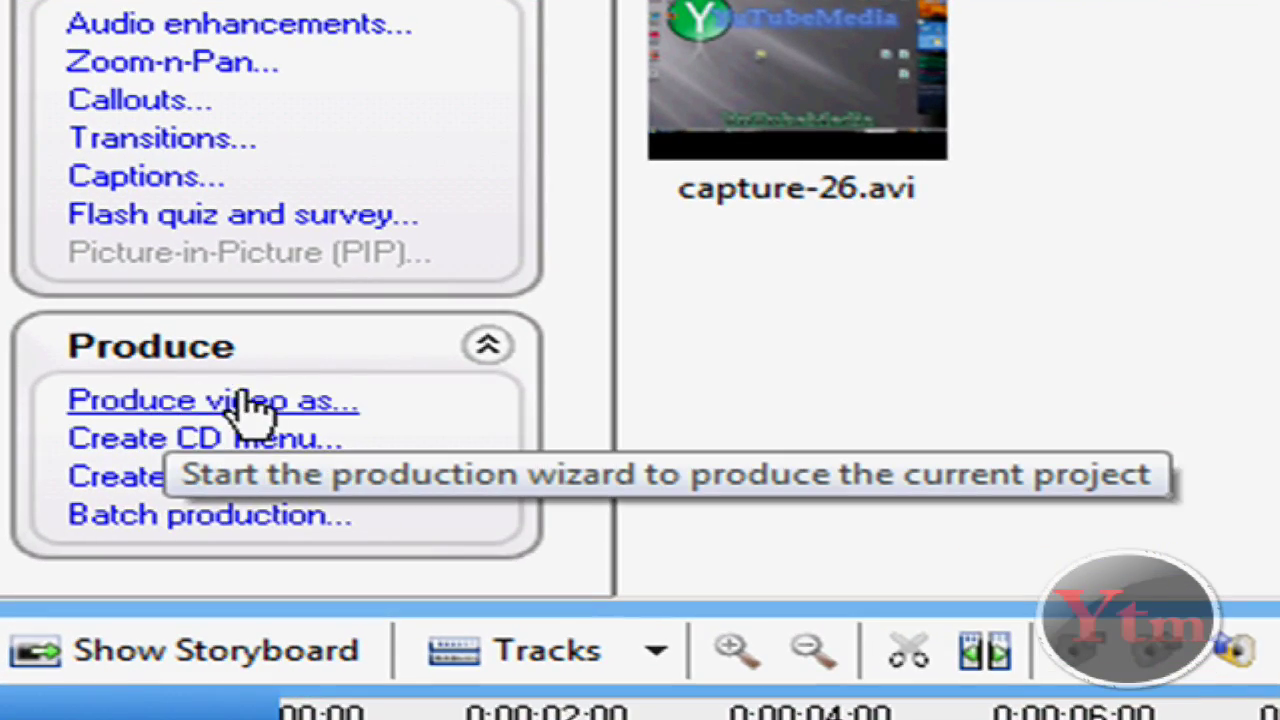
Start producing the project and create a new production preset named blahblah in the MOV - QuickTime movie format.
{"action": "left_click", "coordinate": [243, 405]}
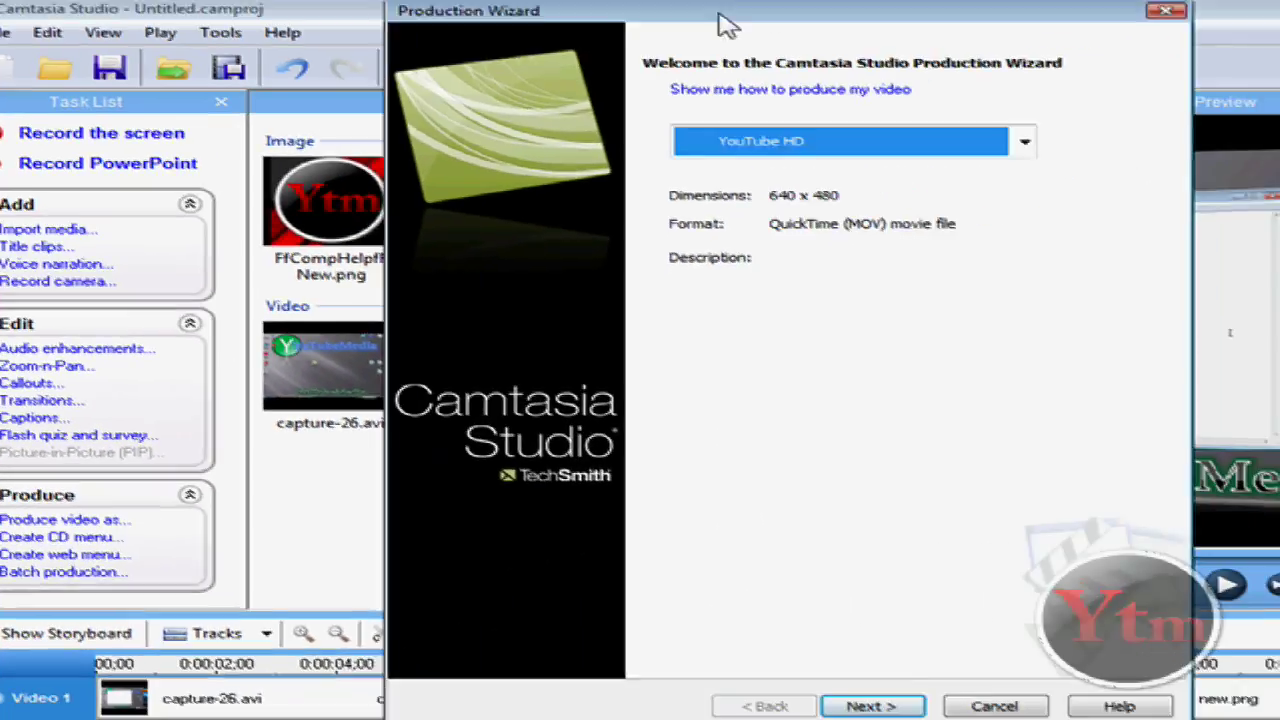
{"action": "left_click_drag", "start_coordinate": [727, 25], "coordinate": [429, 34]}
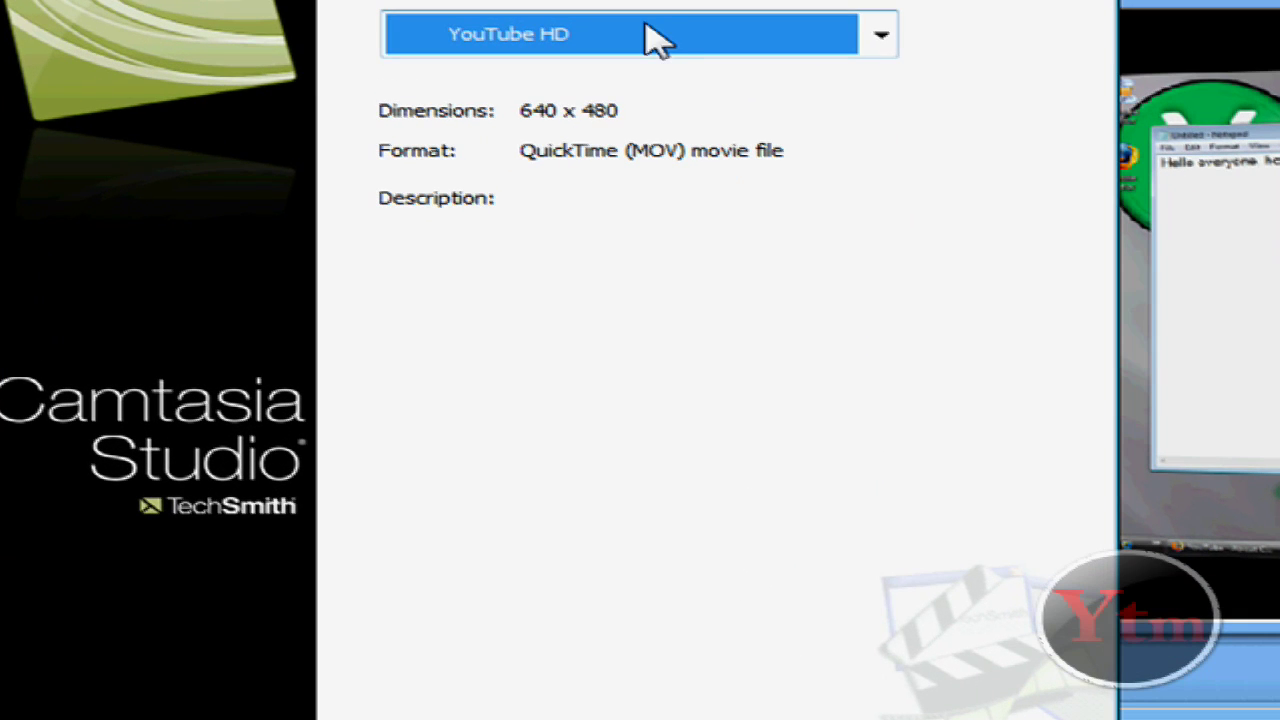
{"action": "left_click", "coordinate": [643, 32]}
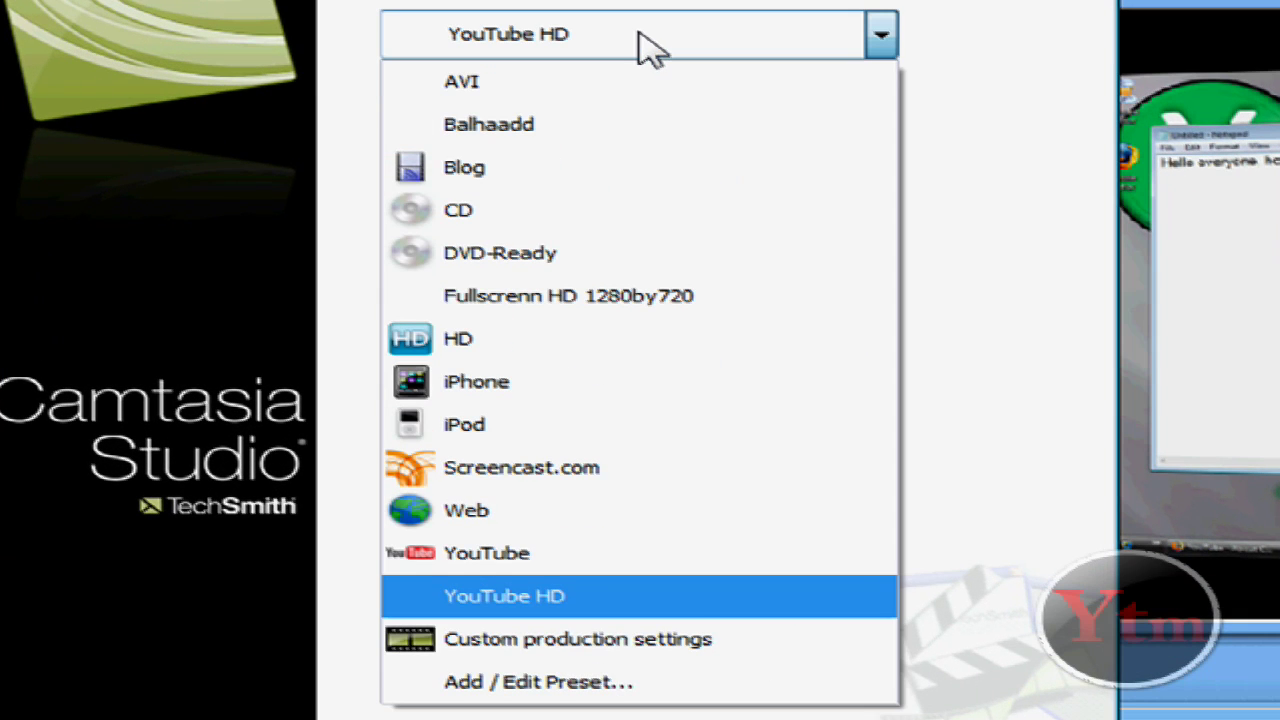
{"action": "left_click", "coordinate": [597, 684]}
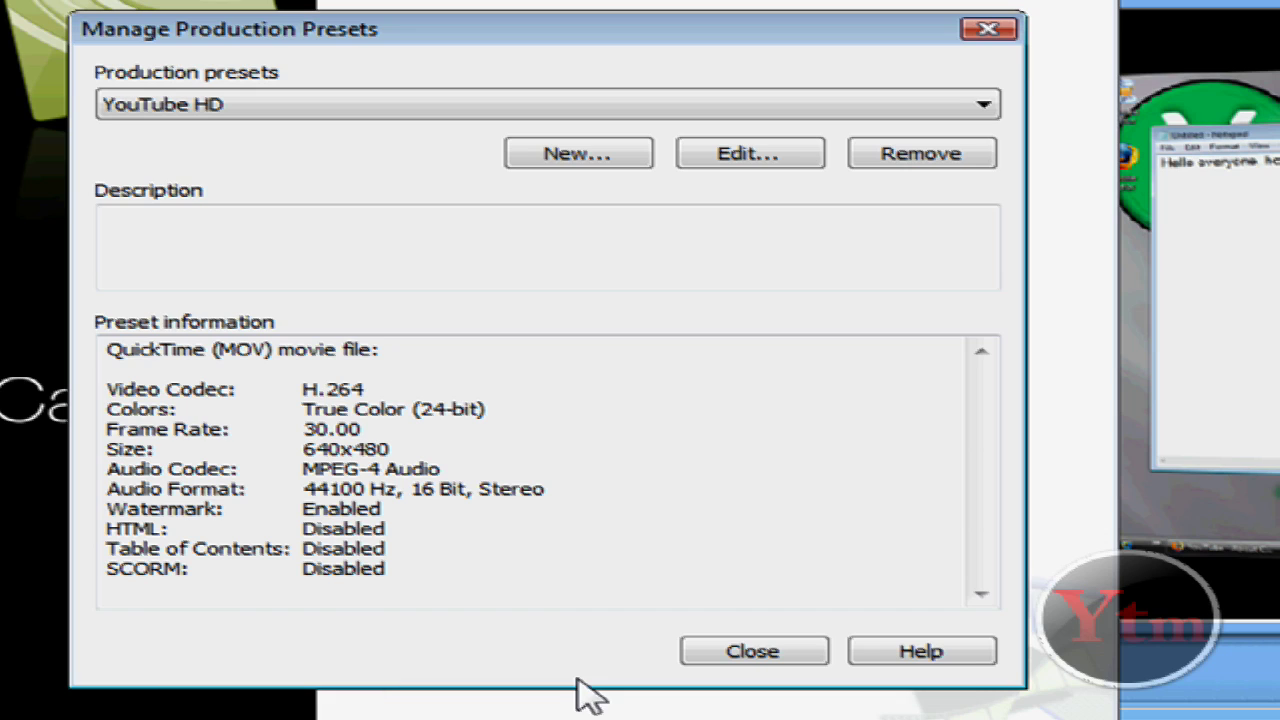
{"action": "left_click", "coordinate": [578, 153]}
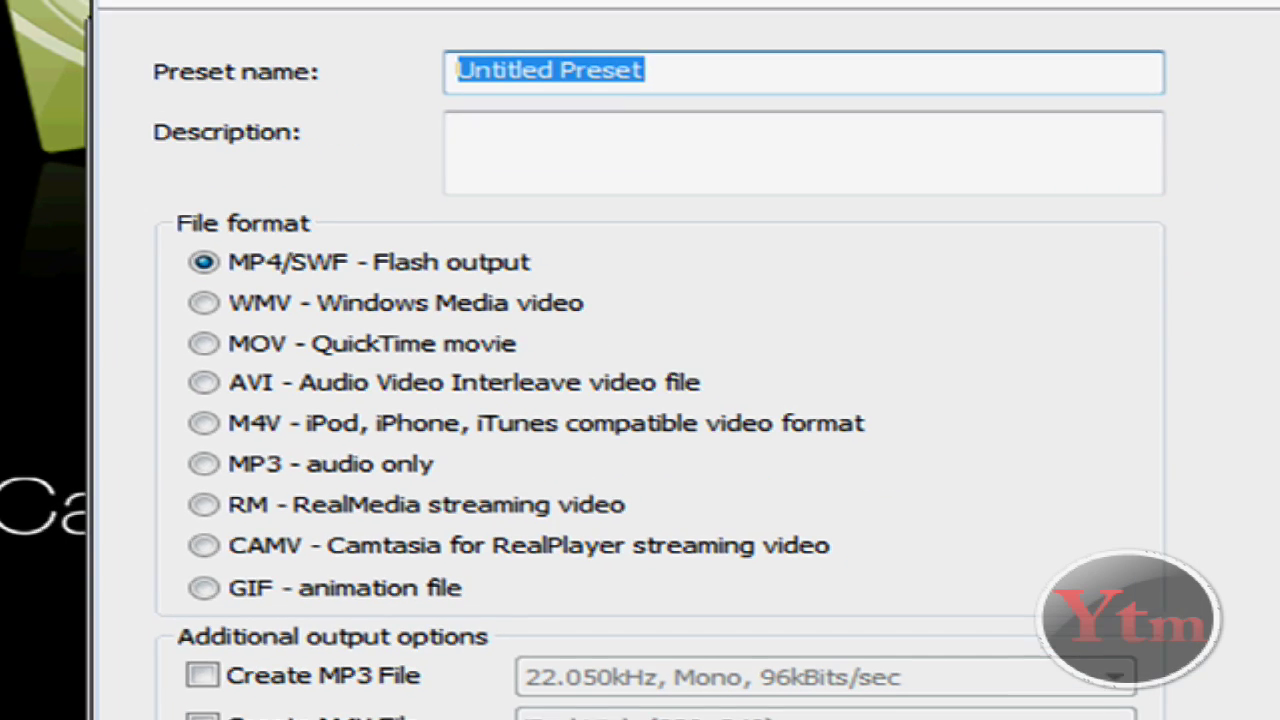
{"action": "type", "text": "blahblah"}
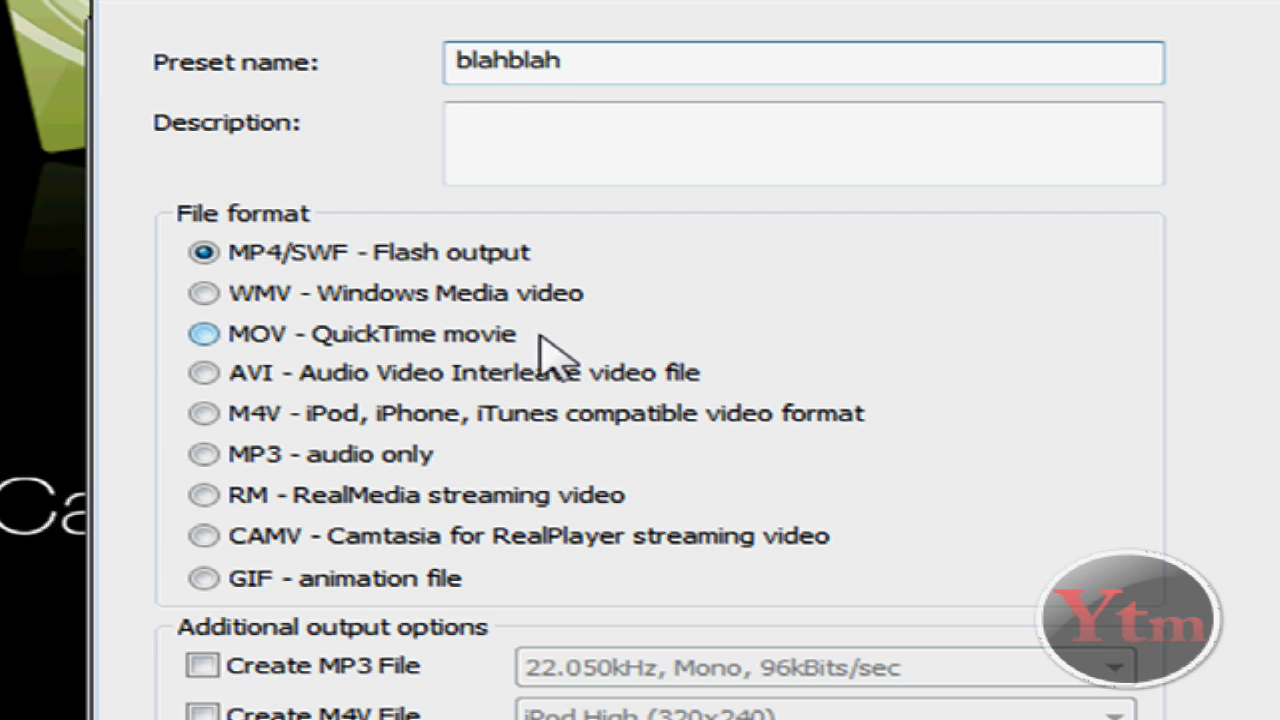
{"action": "left_click", "coordinate": [203, 337]}
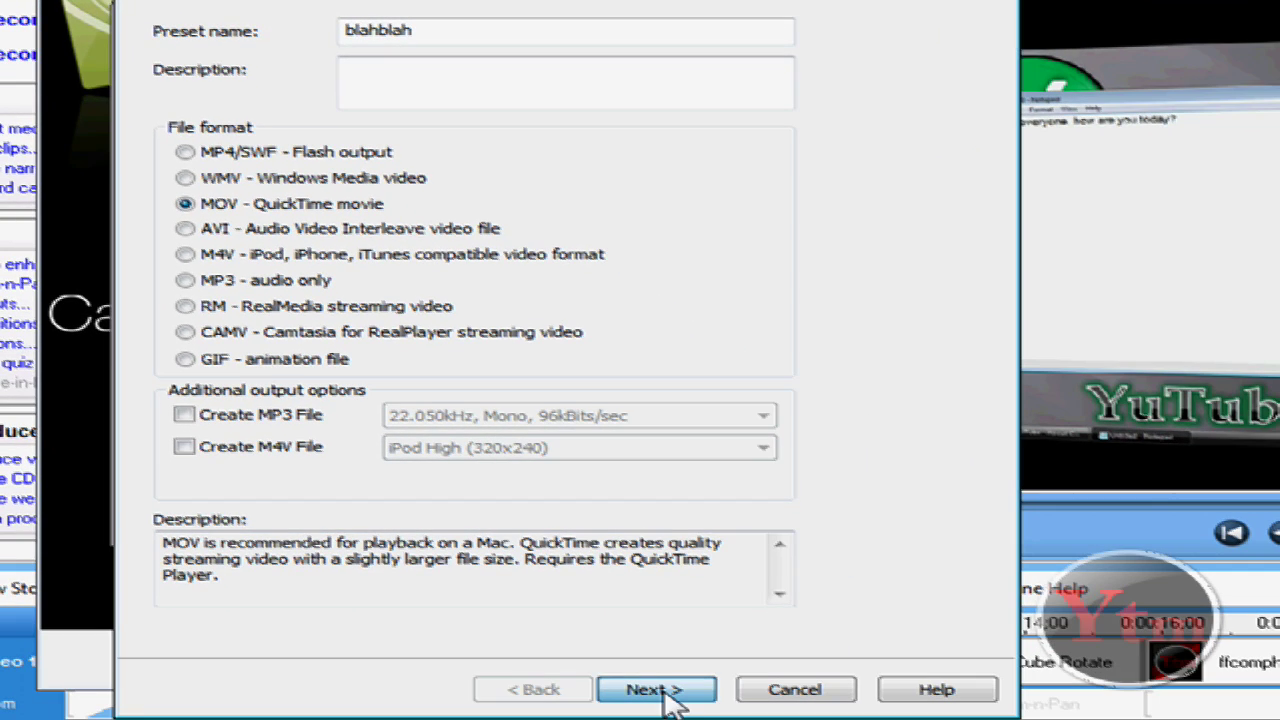
{"action": "left_click", "coordinate": [655, 690]}
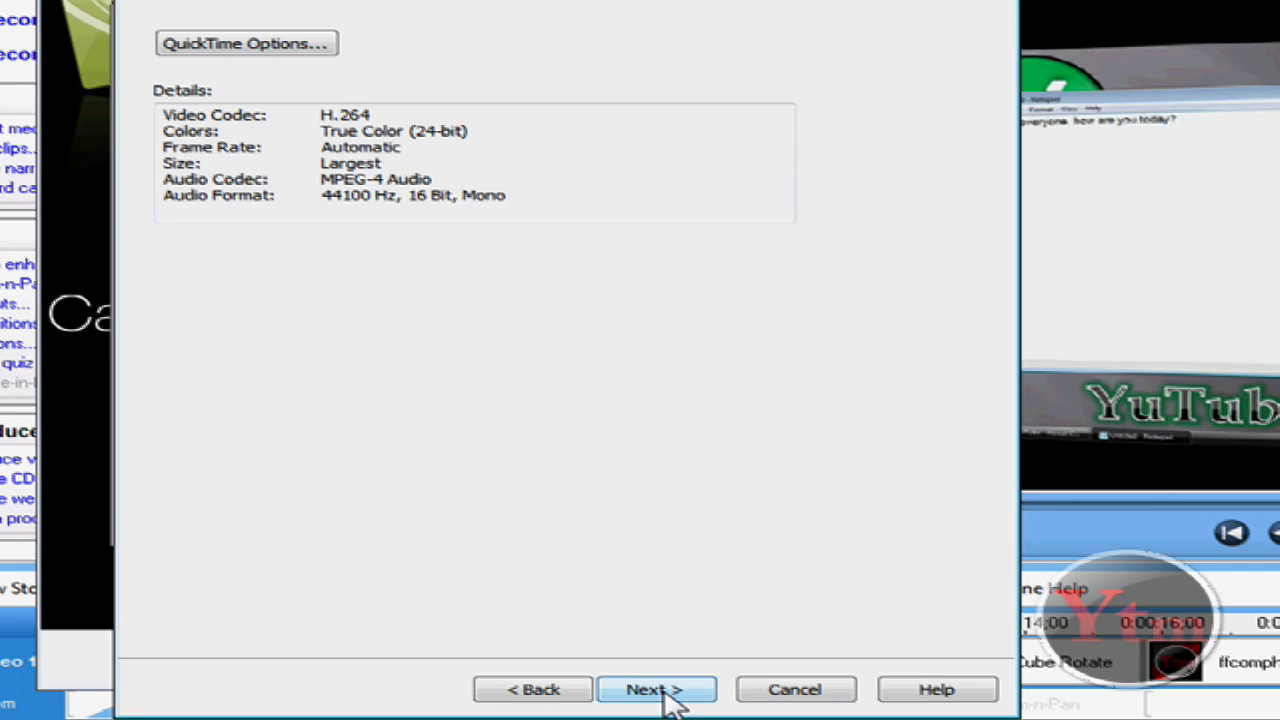
Accept the preset's QuickTime options and keep its custom video size at 640 x 480.
{"action": "left_click", "coordinate": [660, 690]}
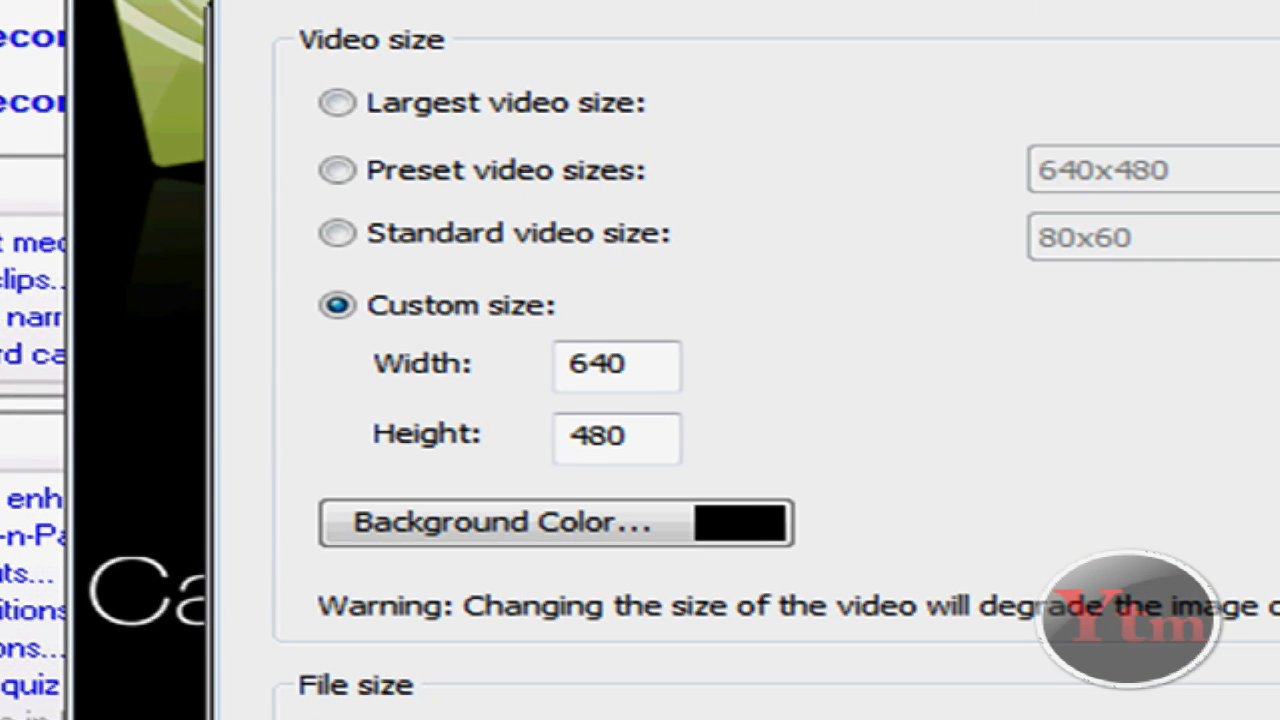
{"action": "left_click_drag", "start_coordinate": [650, 362], "coordinate": [523, 343]}
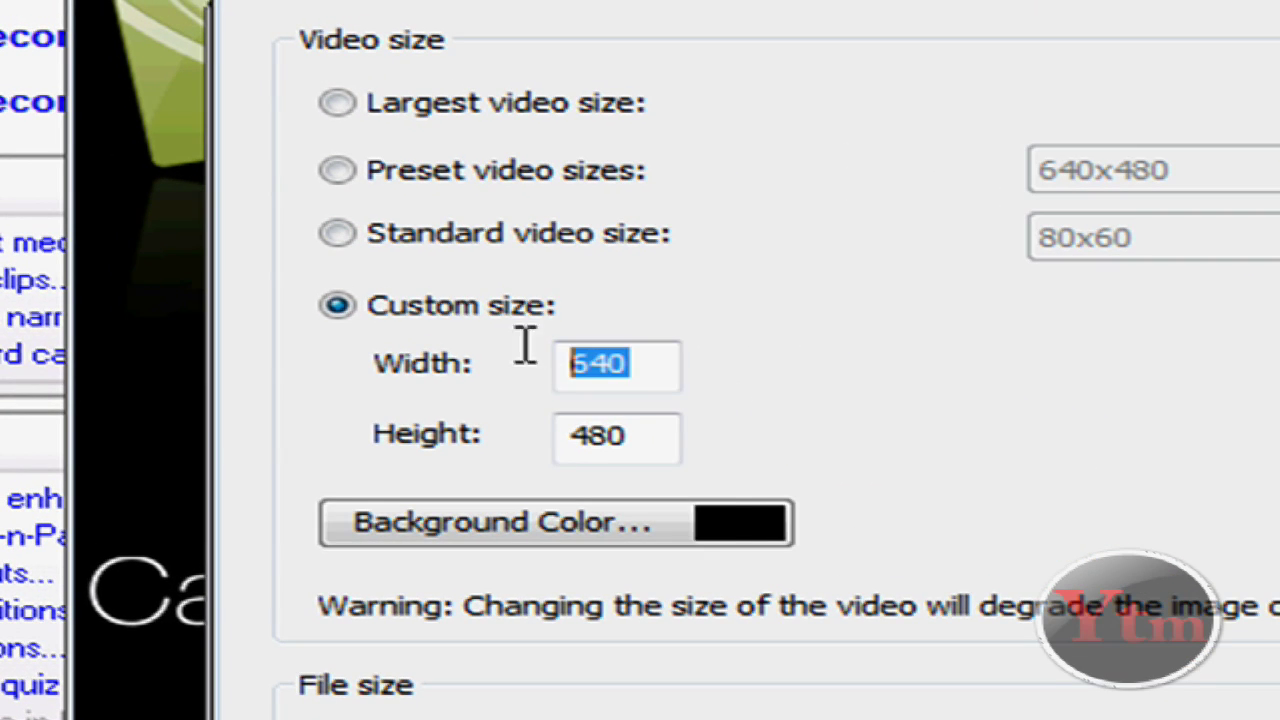
{"action": "double_click", "coordinate": [637, 437]}
{"action": "left_click_drag", "start_coordinate": [652, 378], "coordinate": [508, 386]}
{"action": "double_click", "coordinate": [620, 440]}
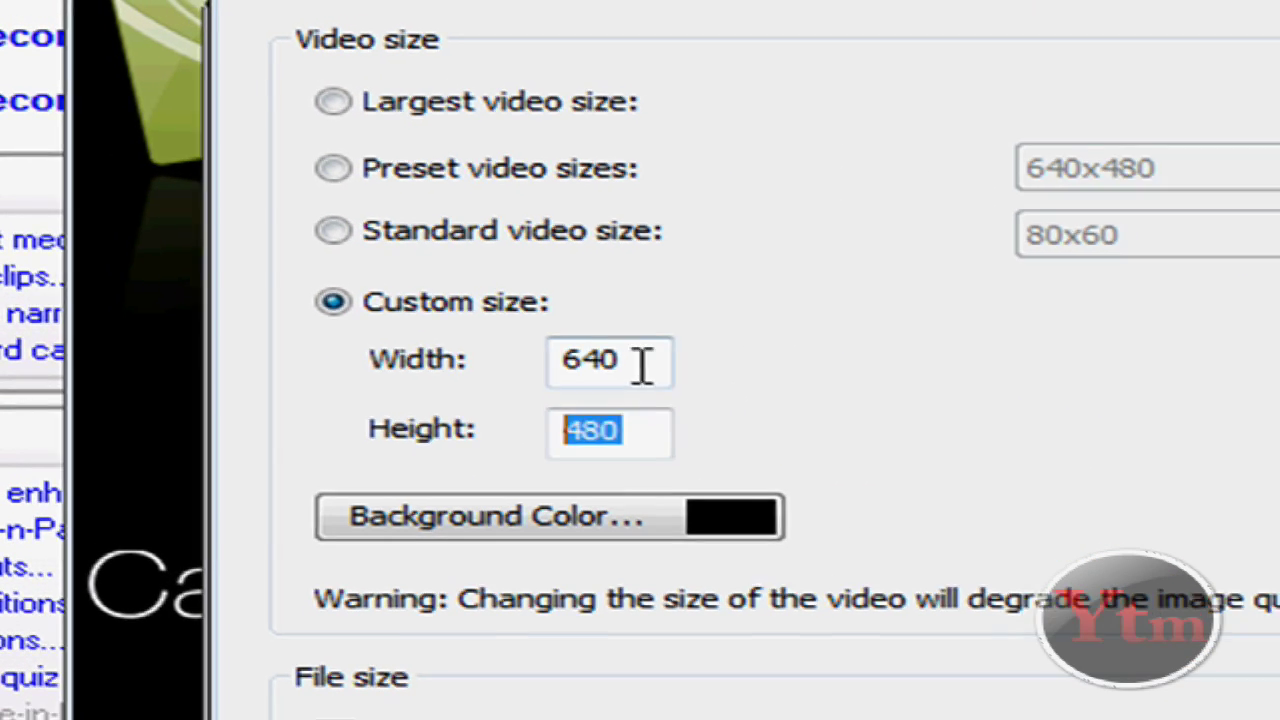
{"action": "double_click", "coordinate": [646, 363]}
{"action": "double_click", "coordinate": [385, 251]}
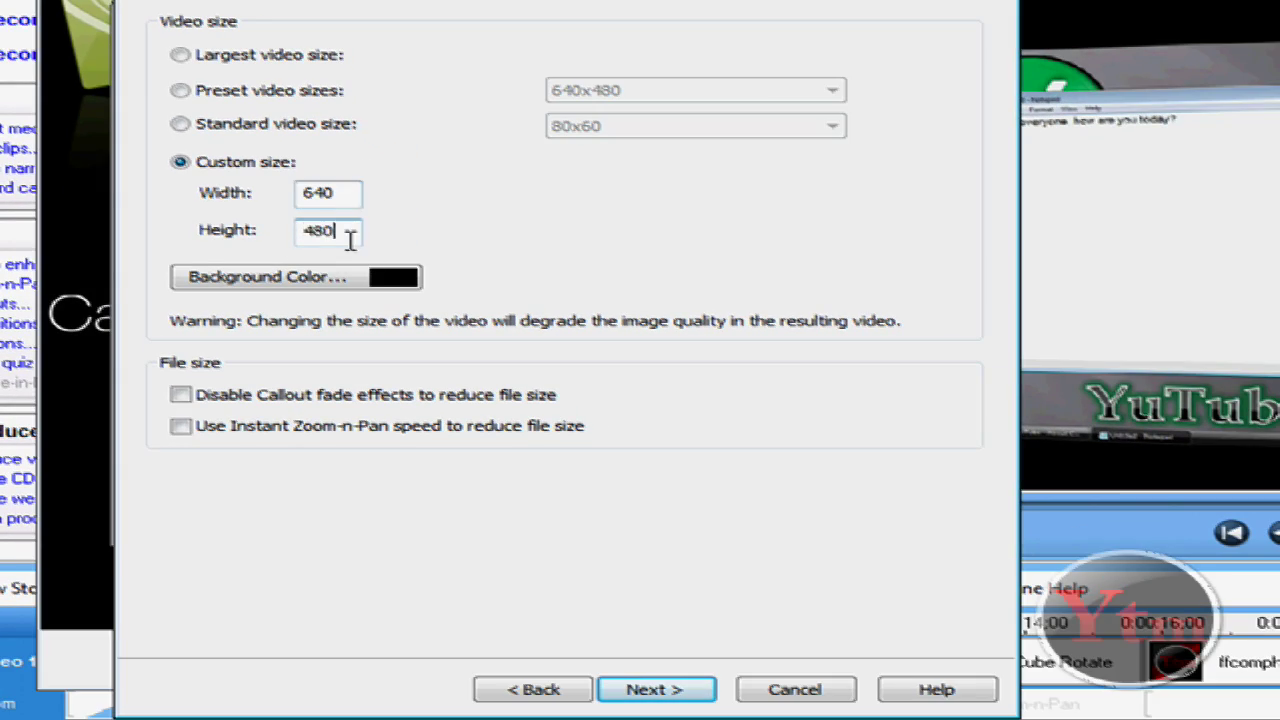
{"action": "left_click", "coordinate": [651, 692]}
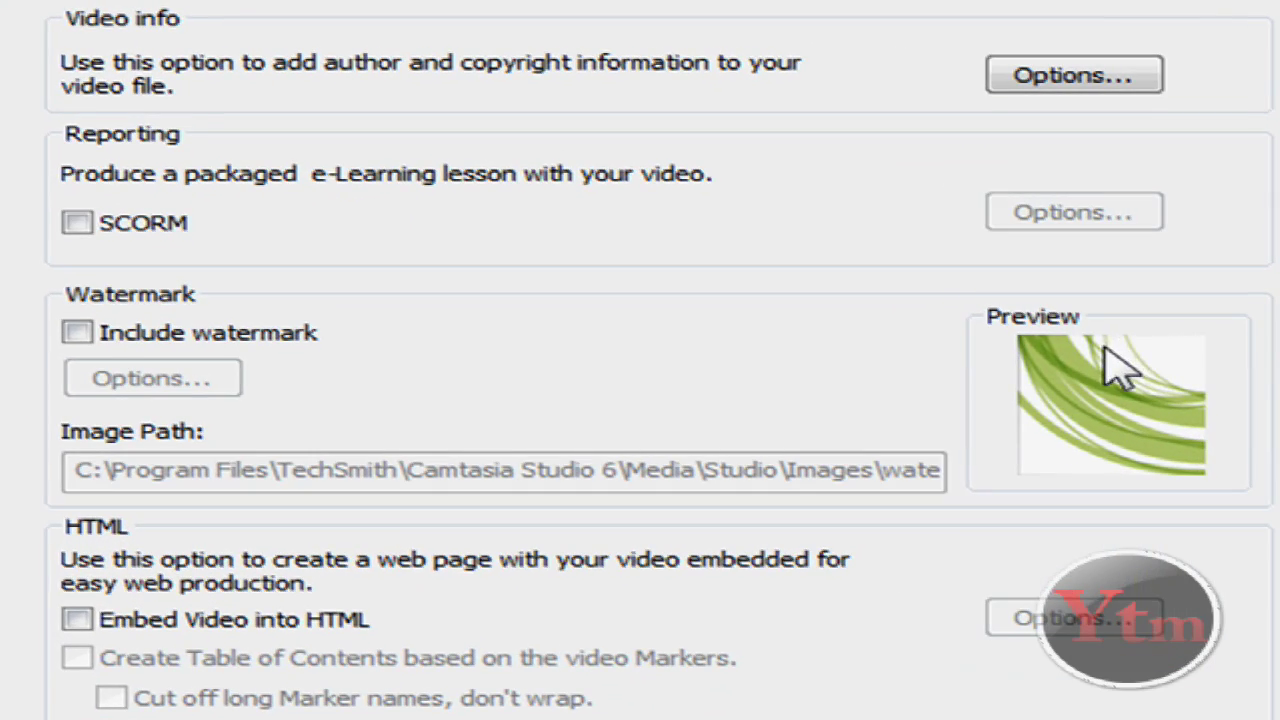
Include a watermark in the preset, using the FfCompHelpfF Watermark image from the Top Contributor pictures folder.
{"action": "left_click", "coordinate": [98, 335]}
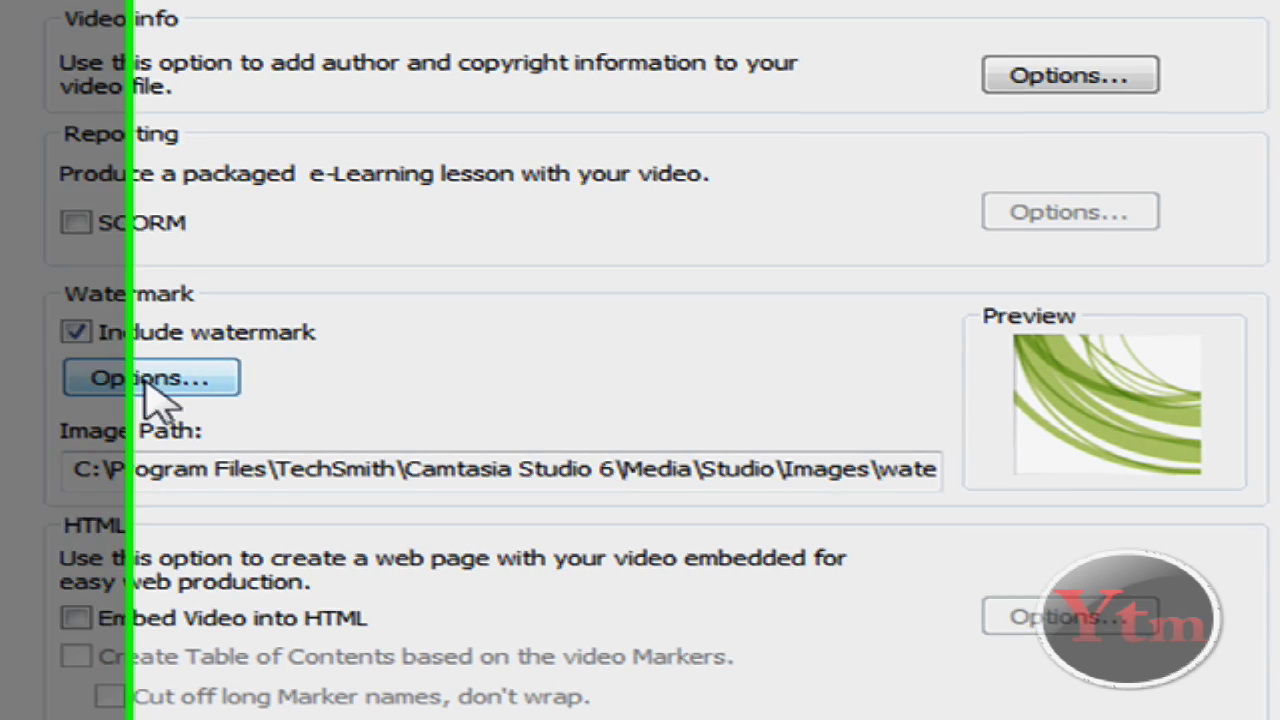
{"action": "left_click", "coordinate": [150, 382]}
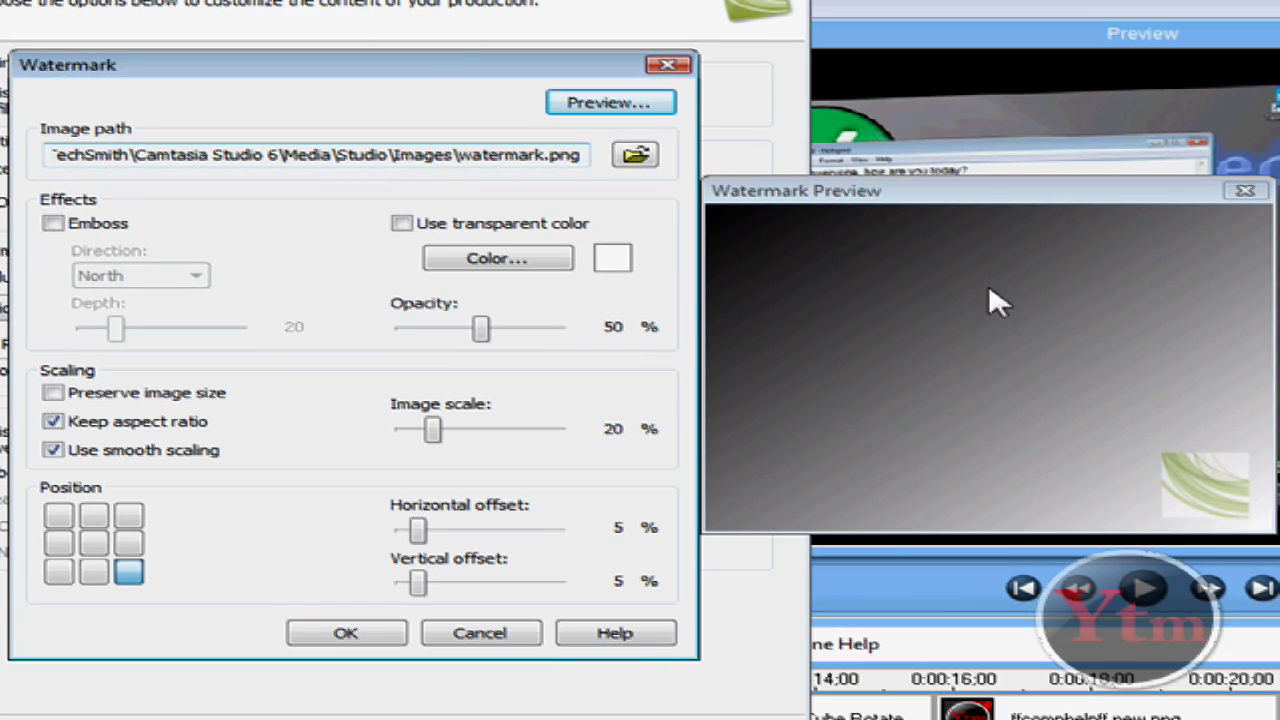
{"action": "mouse_move", "coordinate": [943, 192]}
{"action": "left_mouse_down"}
{"action": "mouse_move", "coordinate": [974, 189]}
{"action": "mouse_move", "coordinate": [946, 197]}
{"action": "left_mouse_up"}
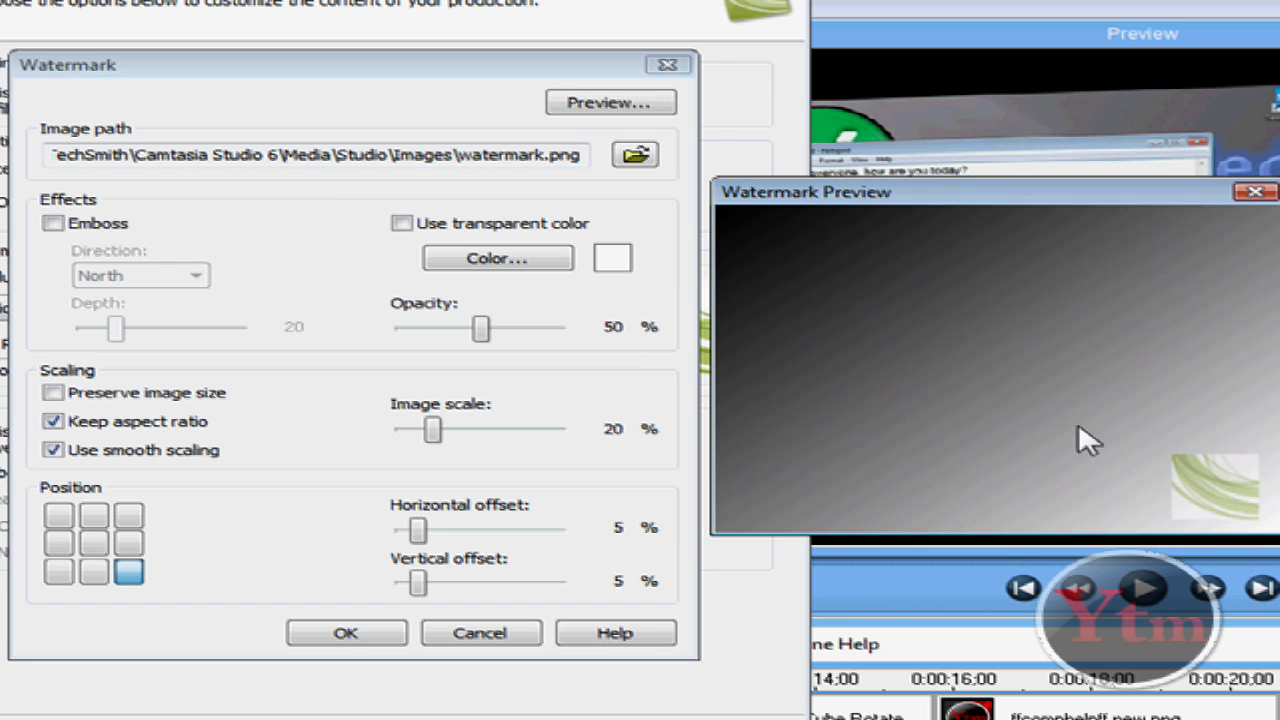
{"action": "left_click", "coordinate": [636, 156]}
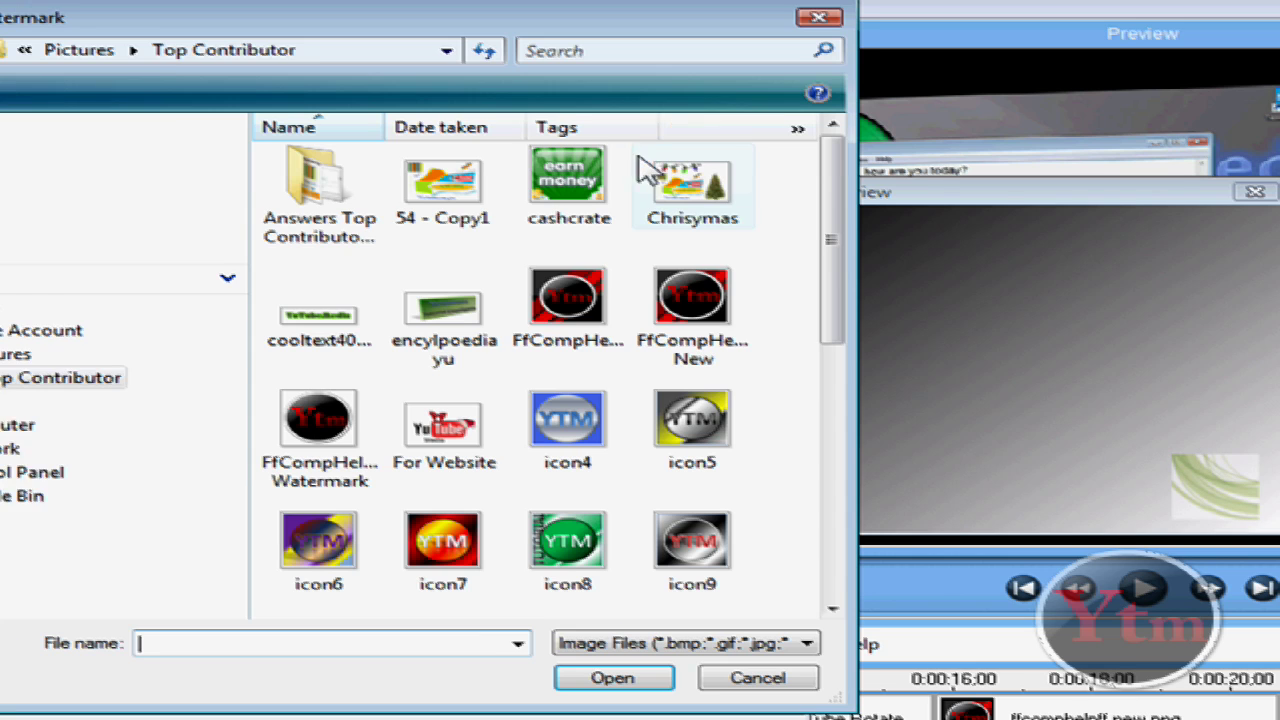
{"action": "double_click", "coordinate": [320, 425]}
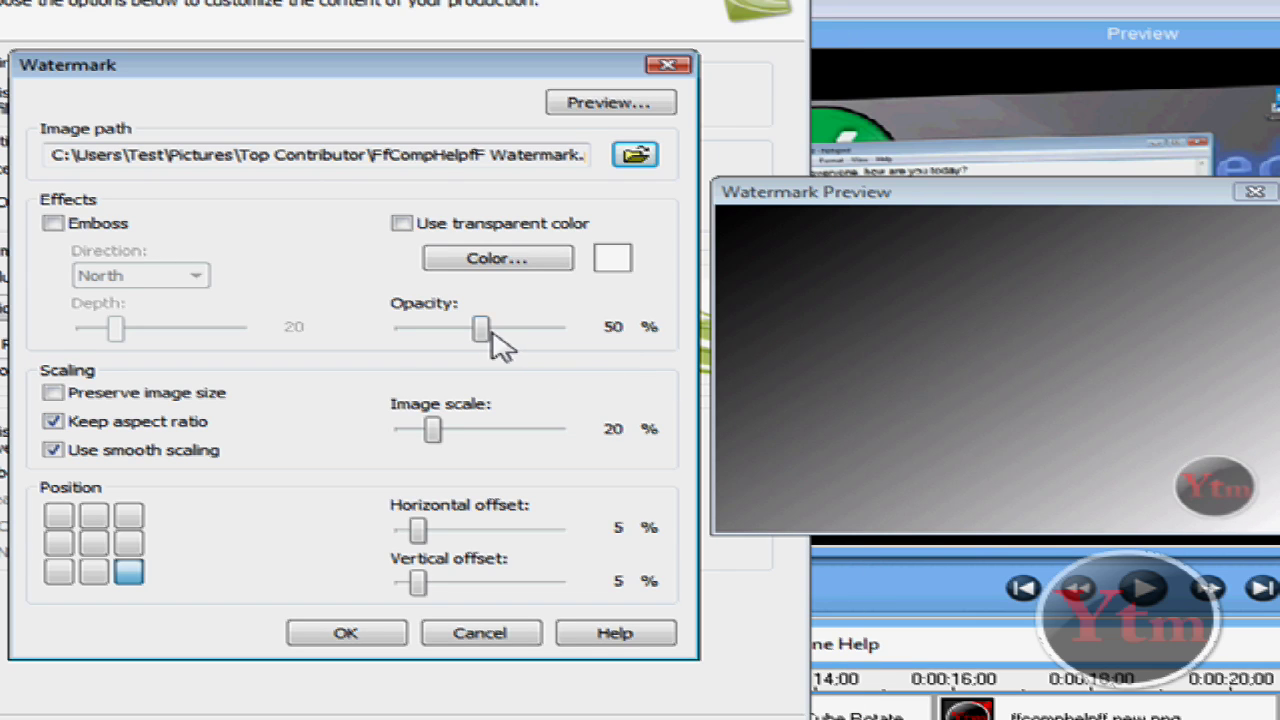
Set the watermark's opacity to 49% and its image scale to 19%.
{"action": "mouse_move", "coordinate": [491, 333]}
{"action": "left_mouse_down"}
{"action": "mouse_move", "coordinate": [566, 331]}
{"action": "mouse_move", "coordinate": [481, 331]}
{"action": "mouse_move", "coordinate": [474, 349]}
{"action": "left_mouse_up"}
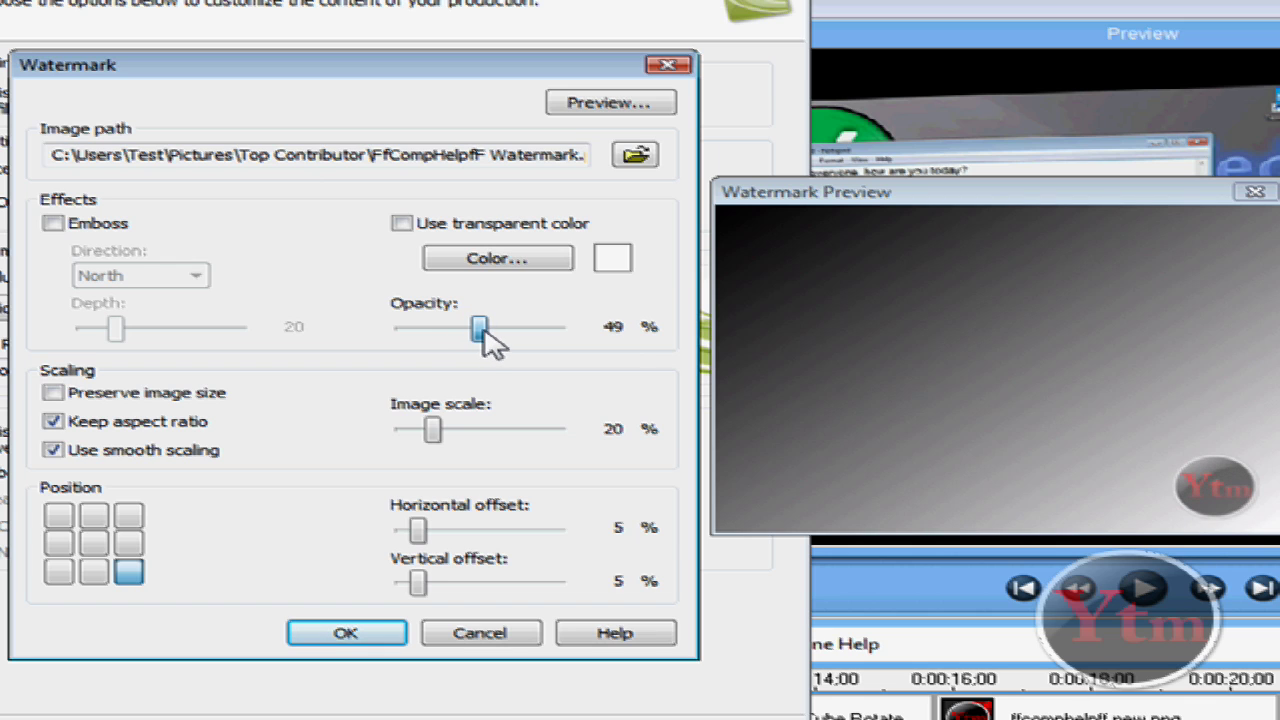
{"action": "mouse_move", "coordinate": [434, 431]}
{"action": "left_mouse_down"}
{"action": "mouse_move", "coordinate": [537, 431]}
{"action": "mouse_move", "coordinate": [433, 438]}
{"action": "left_mouse_up"}
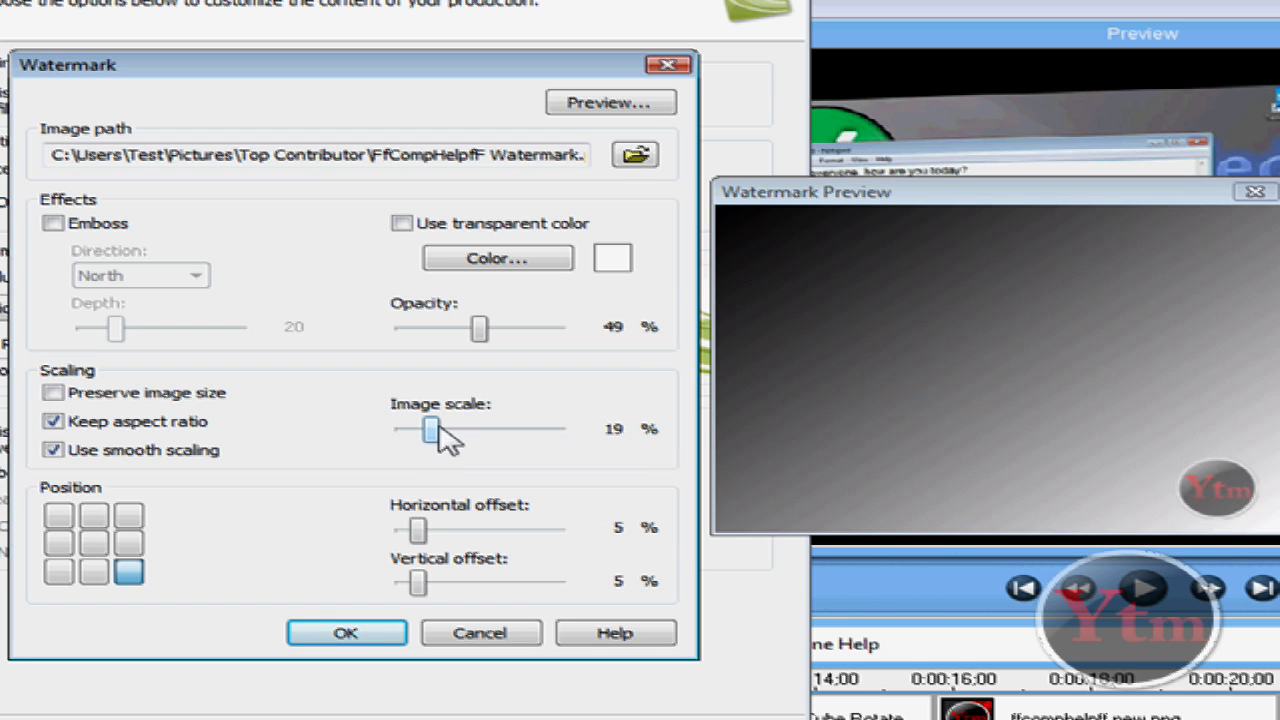
Try the watermark in the video's upper-right, upper-left and center positions, and return it to the lower-right corner.
{"action": "left_click", "coordinate": [130, 516]}
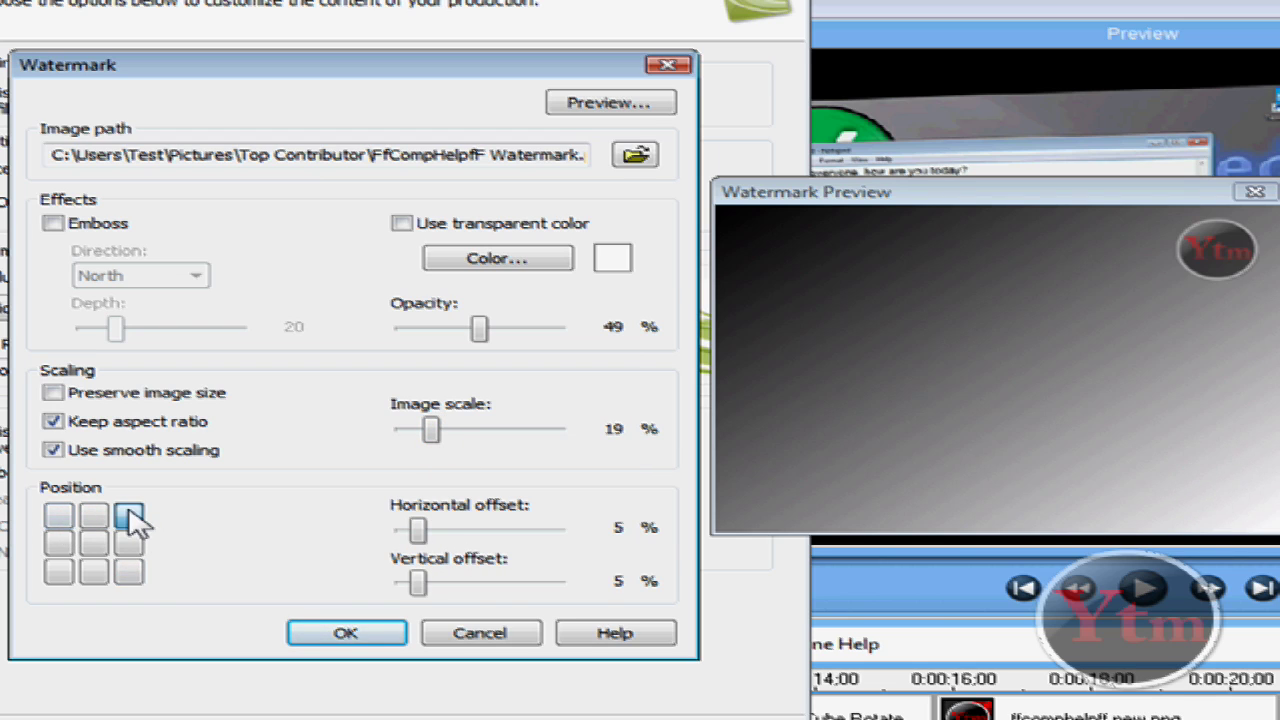
{"action": "left_click", "coordinate": [58, 518]}
{"action": "left_click", "coordinate": [96, 545]}
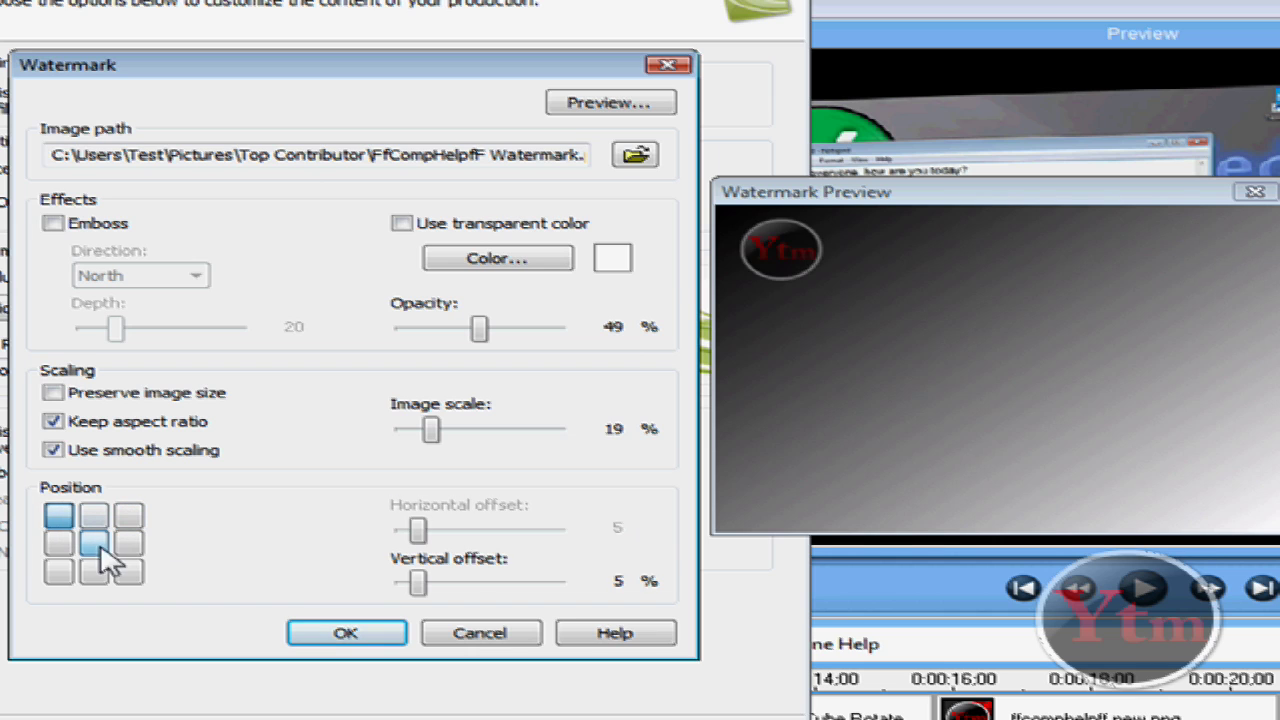
{"action": "left_click", "coordinate": [126, 573]}
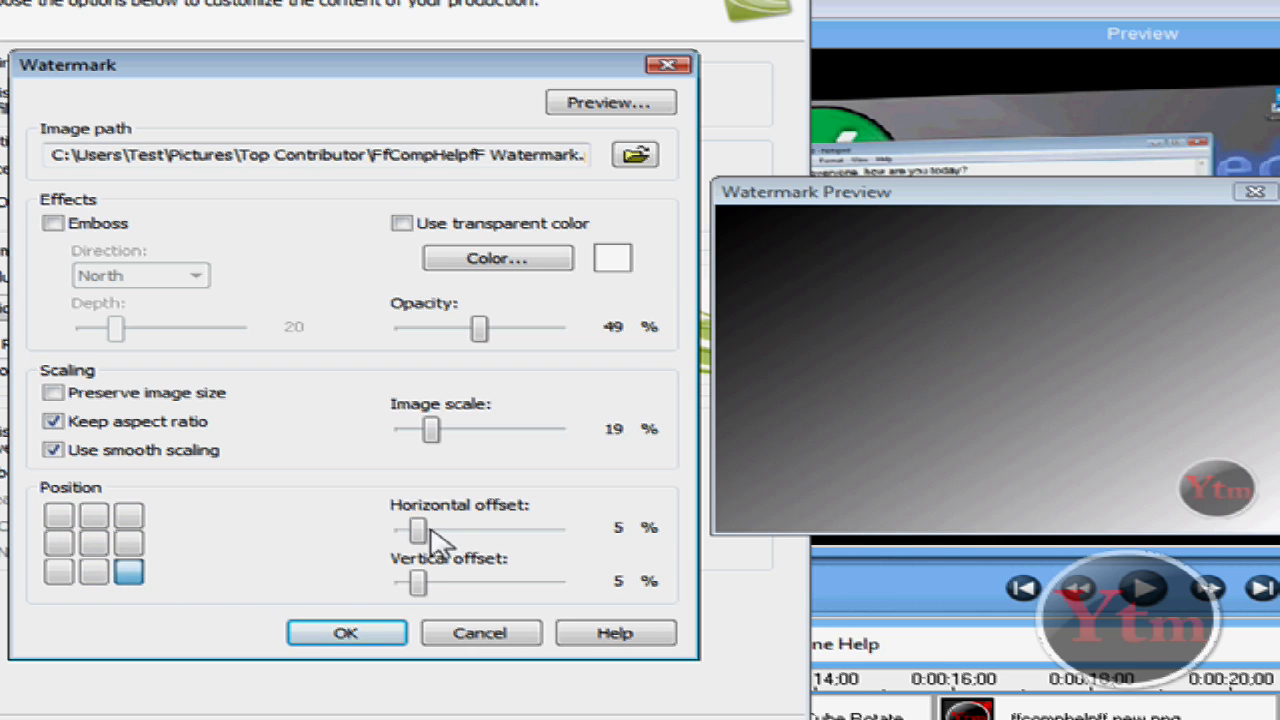
Set the watermark's horizontal offset to 4%, apply the watermark settings, and finish the blahblah preset.
{"action": "mouse_move", "coordinate": [418, 537]}
{"action": "left_mouse_down"}
{"action": "mouse_move", "coordinate": [594, 541]}
{"action": "mouse_move", "coordinate": [394, 538]}
{"action": "mouse_move", "coordinate": [478, 530]}
{"action": "mouse_move", "coordinate": [420, 547]}
{"action": "left_mouse_up"}
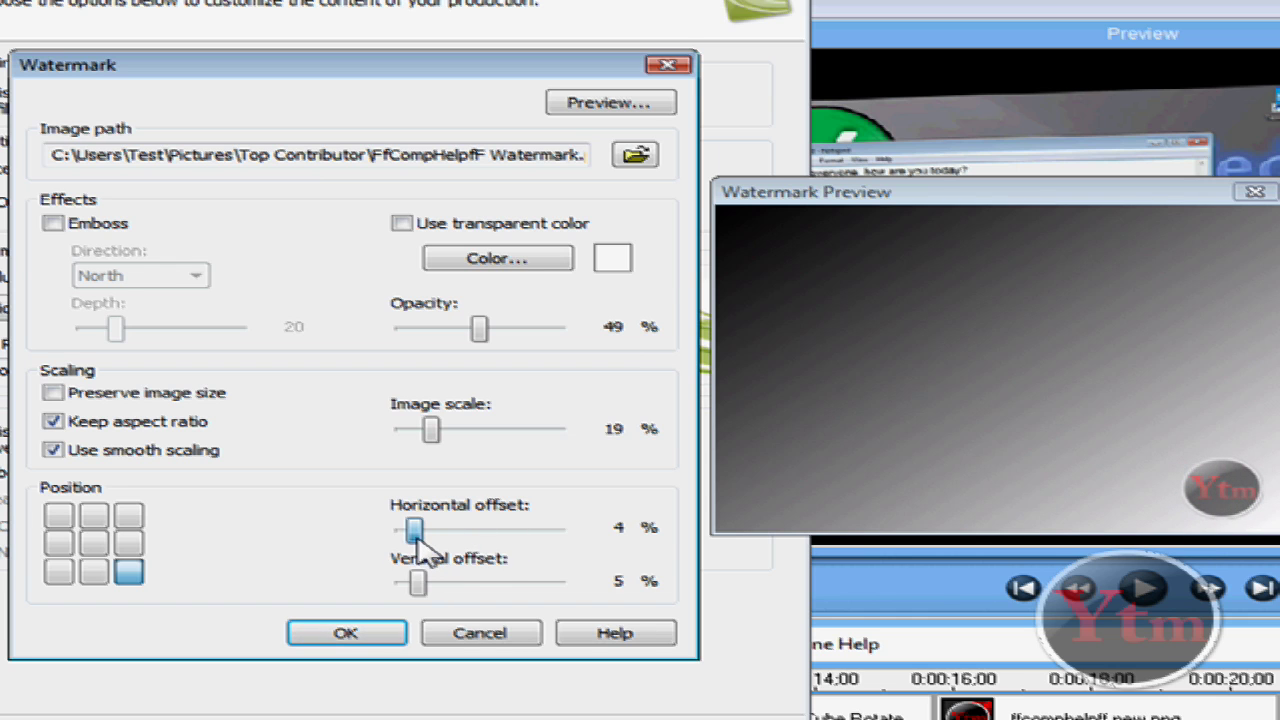
{"action": "left_click", "coordinate": [347, 634]}
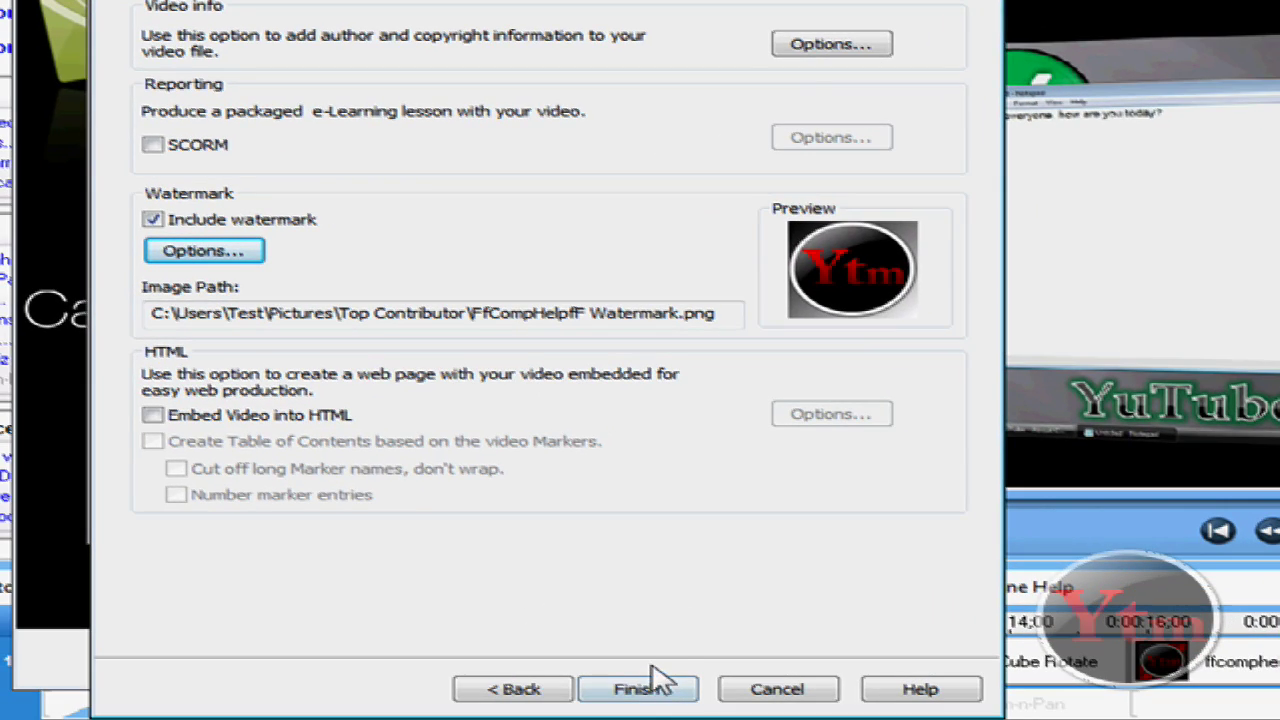
{"action": "left_click", "coordinate": [645, 680]}
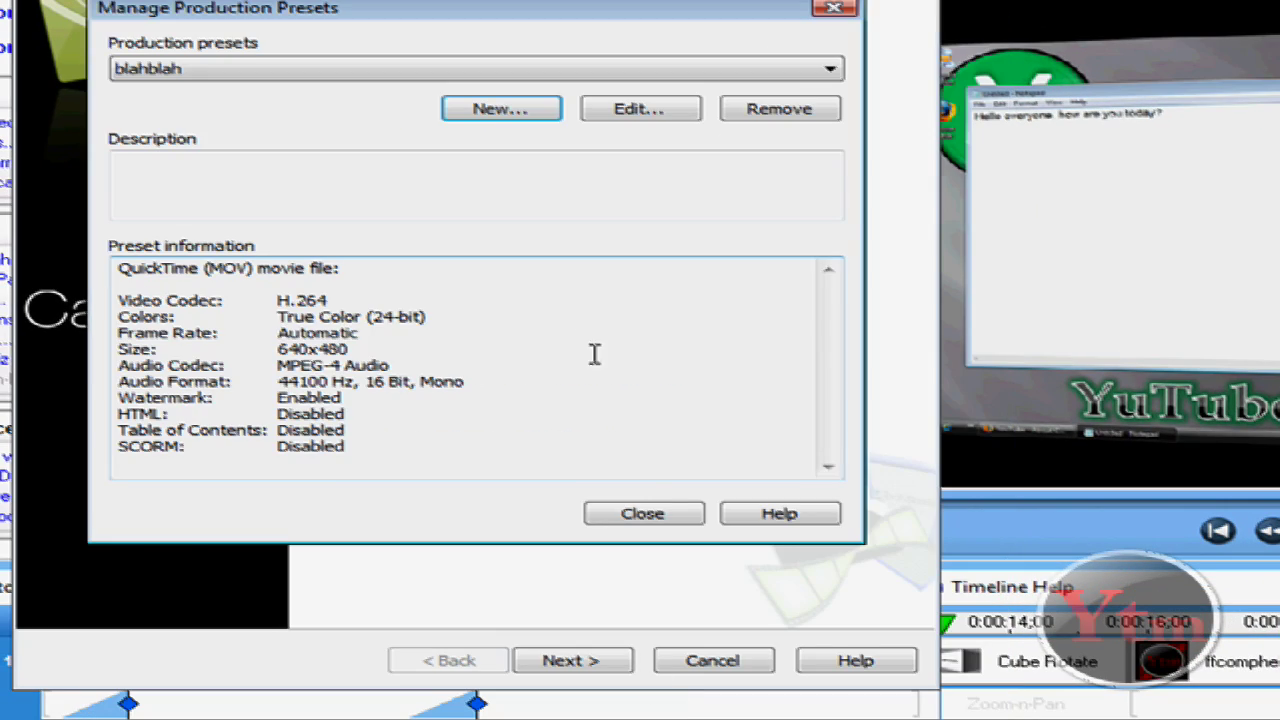
{"action": "left_click", "coordinate": [640, 514]}
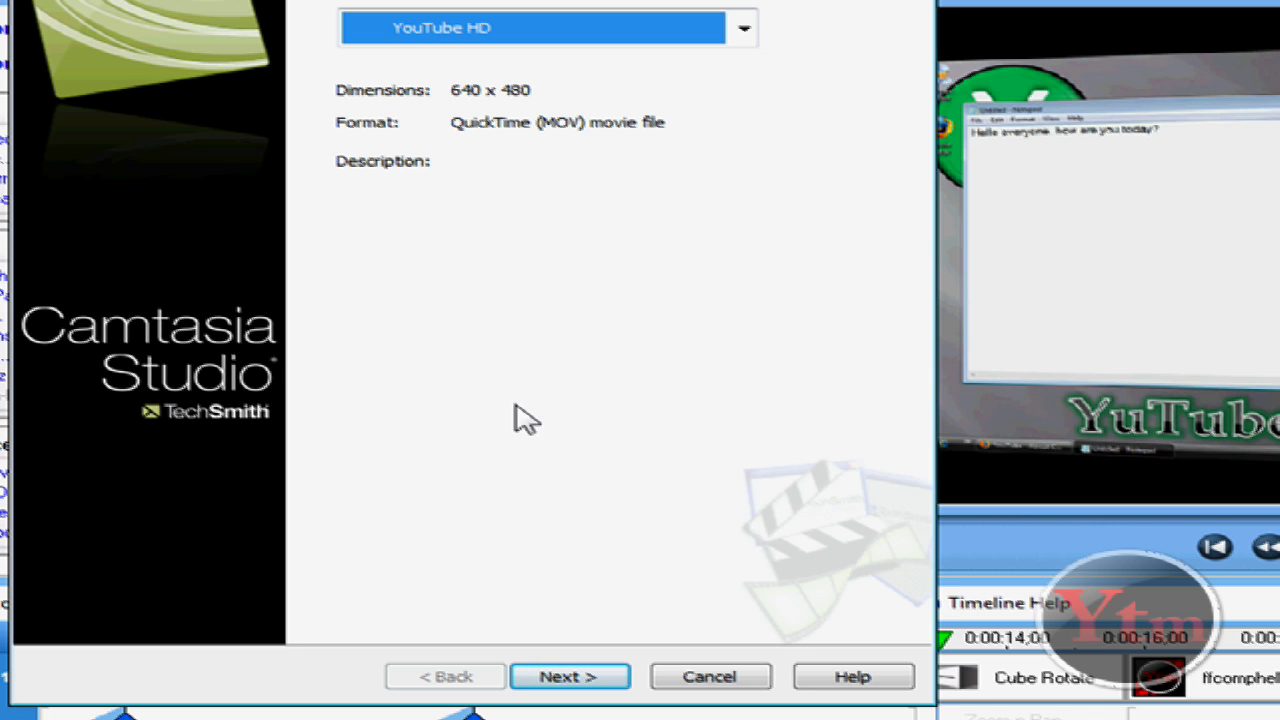
Choose the blahblah preset and start rendering the project with the production name blahtest in the Camtasia Studio documents folder.
{"action": "left_click", "coordinate": [548, 44]}
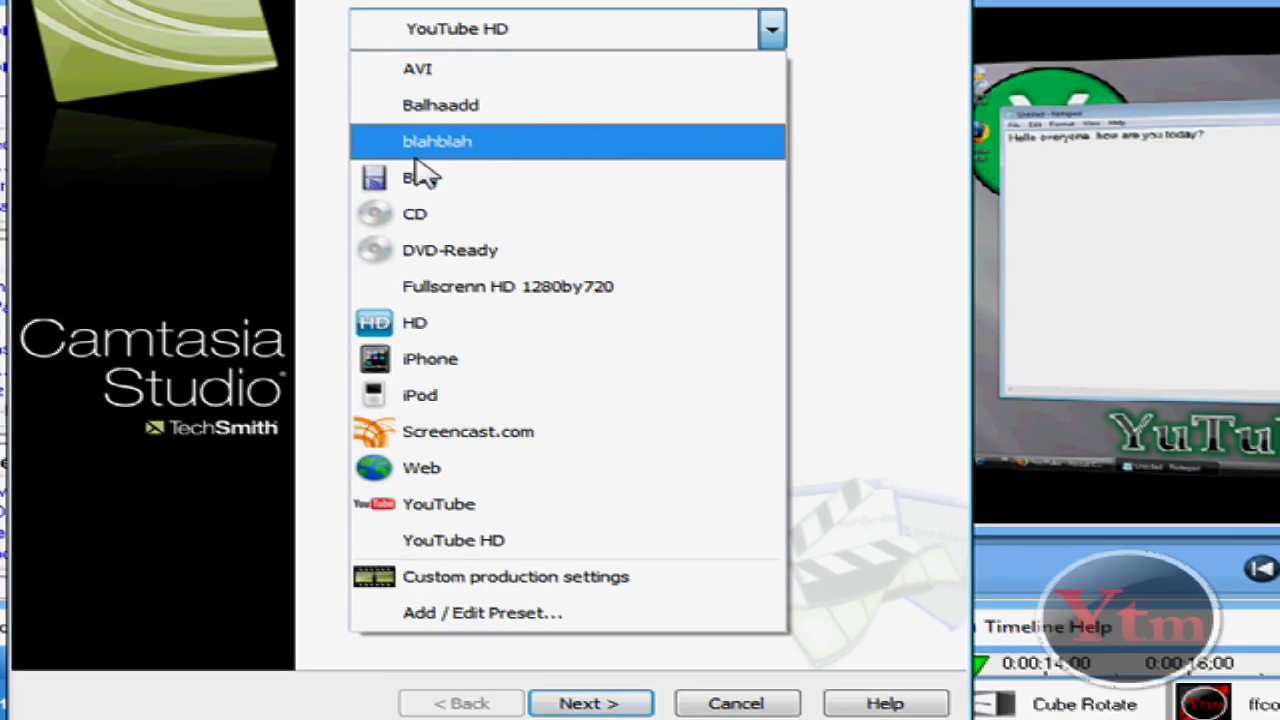
{"action": "left_click", "coordinate": [697, 213]}
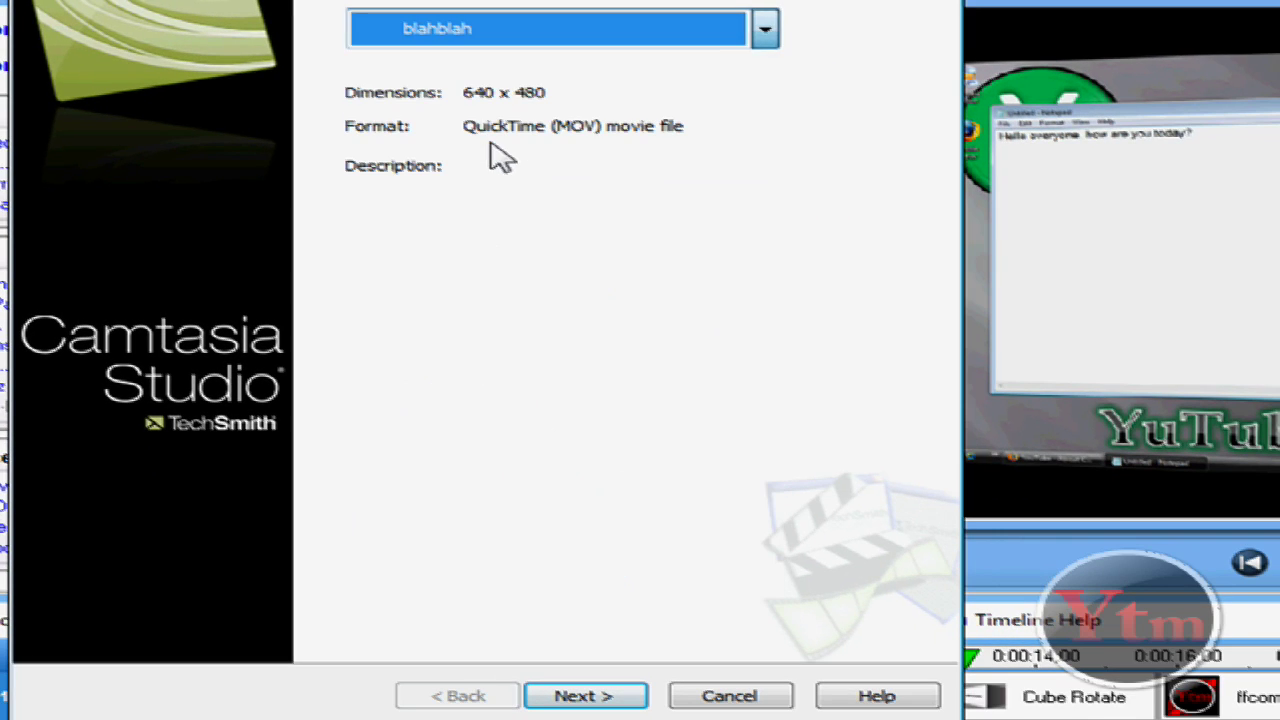
{"action": "left_click", "coordinate": [812, 719]}
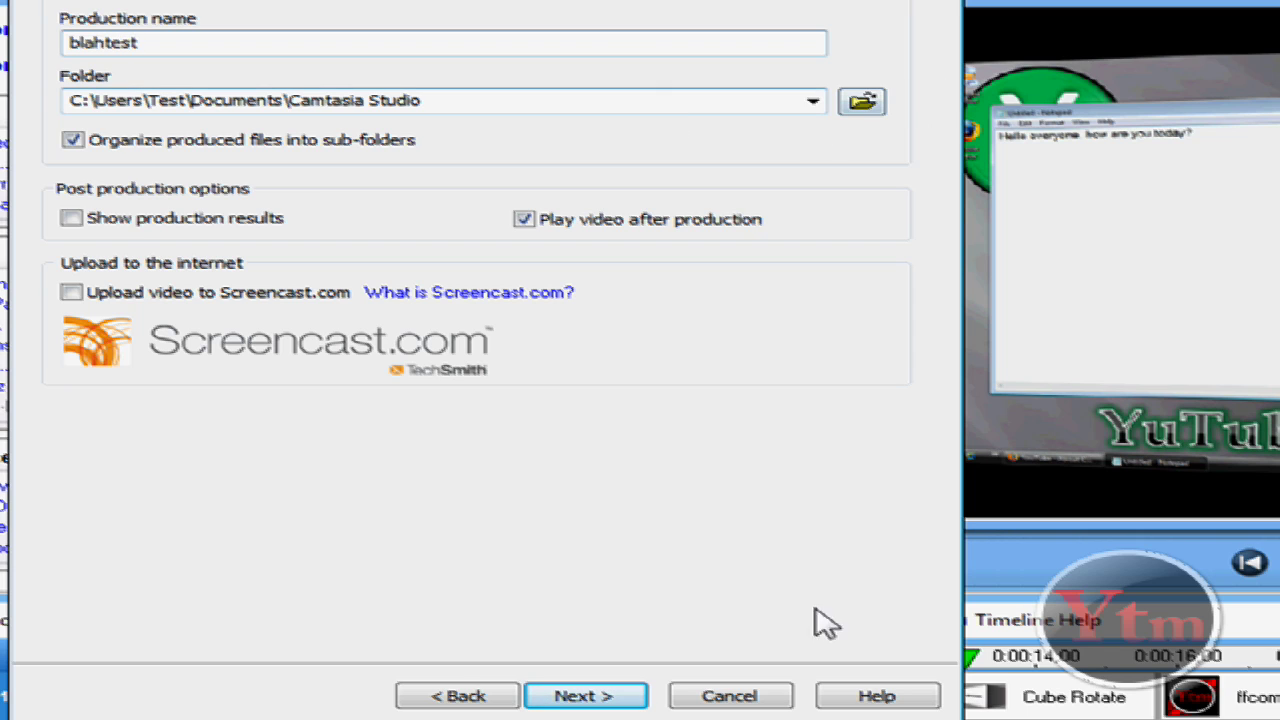
{"action": "left_click", "coordinate": [578, 692]}
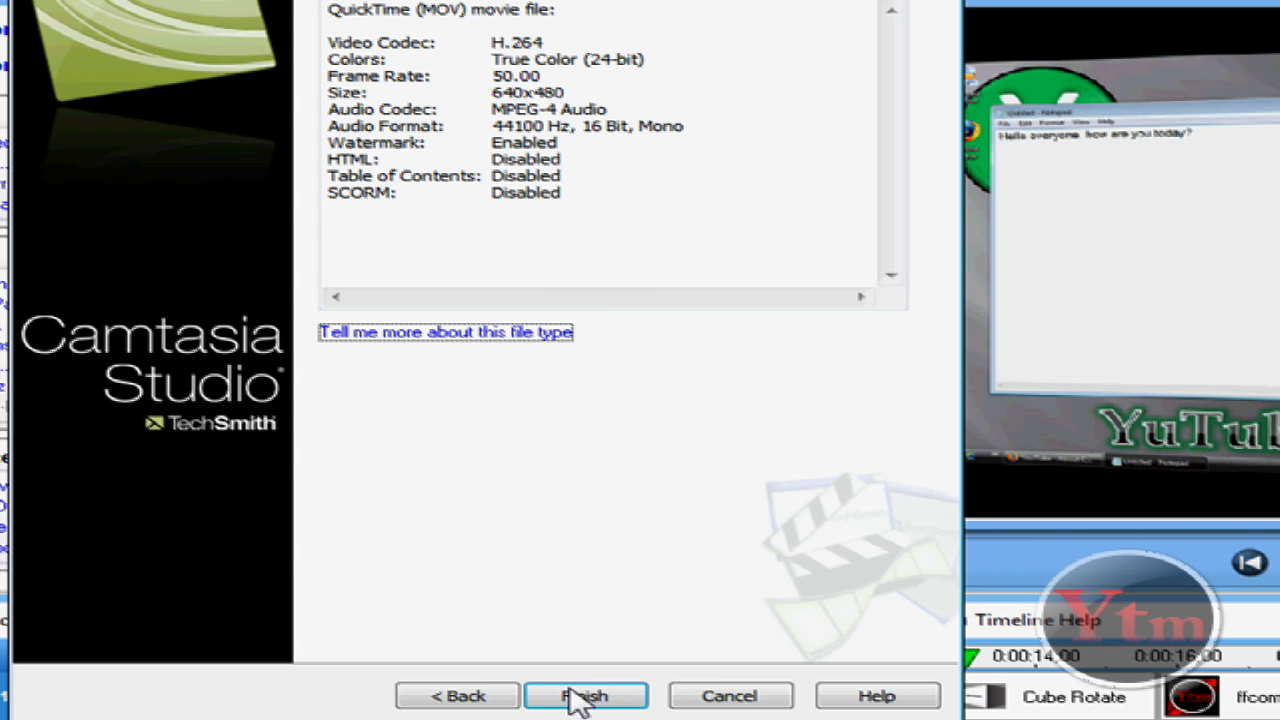
{"action": "left_click", "coordinate": [583, 697]}
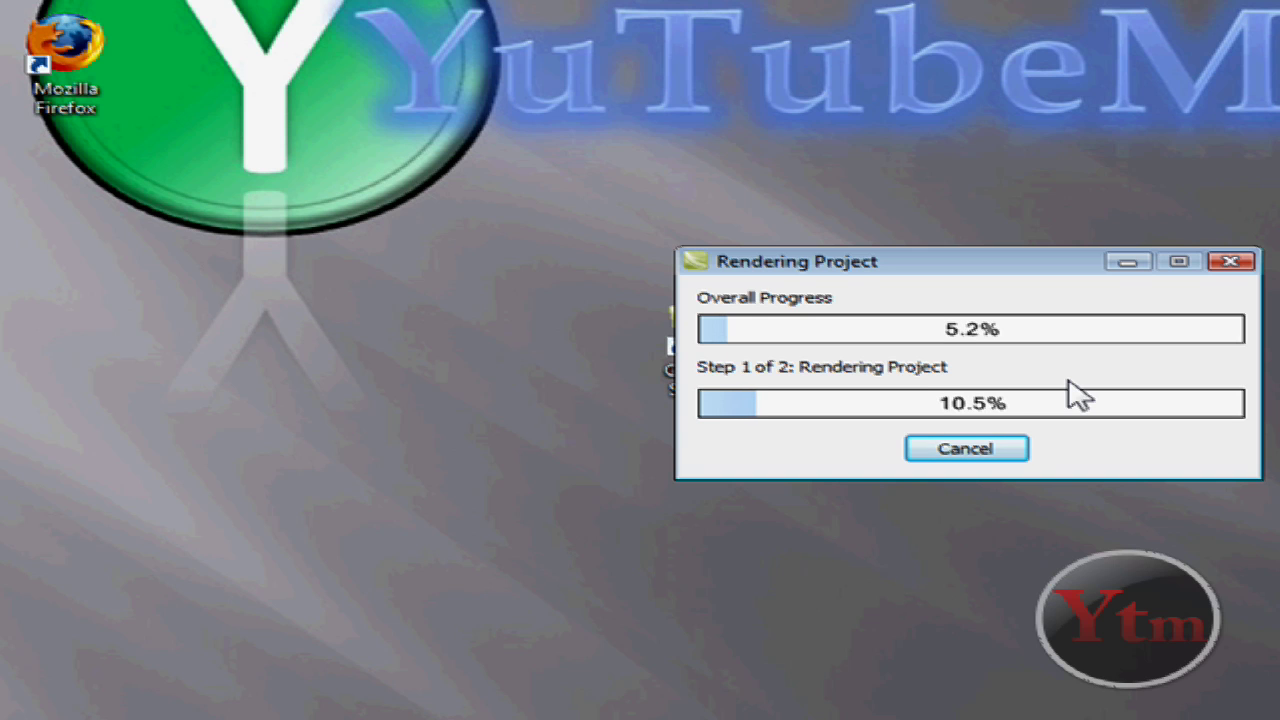
Move the rendering progress window aside and cancel the project rendering.
{"action": "left_click_drag", "start_coordinate": [846, 263], "coordinate": [800, 248]}
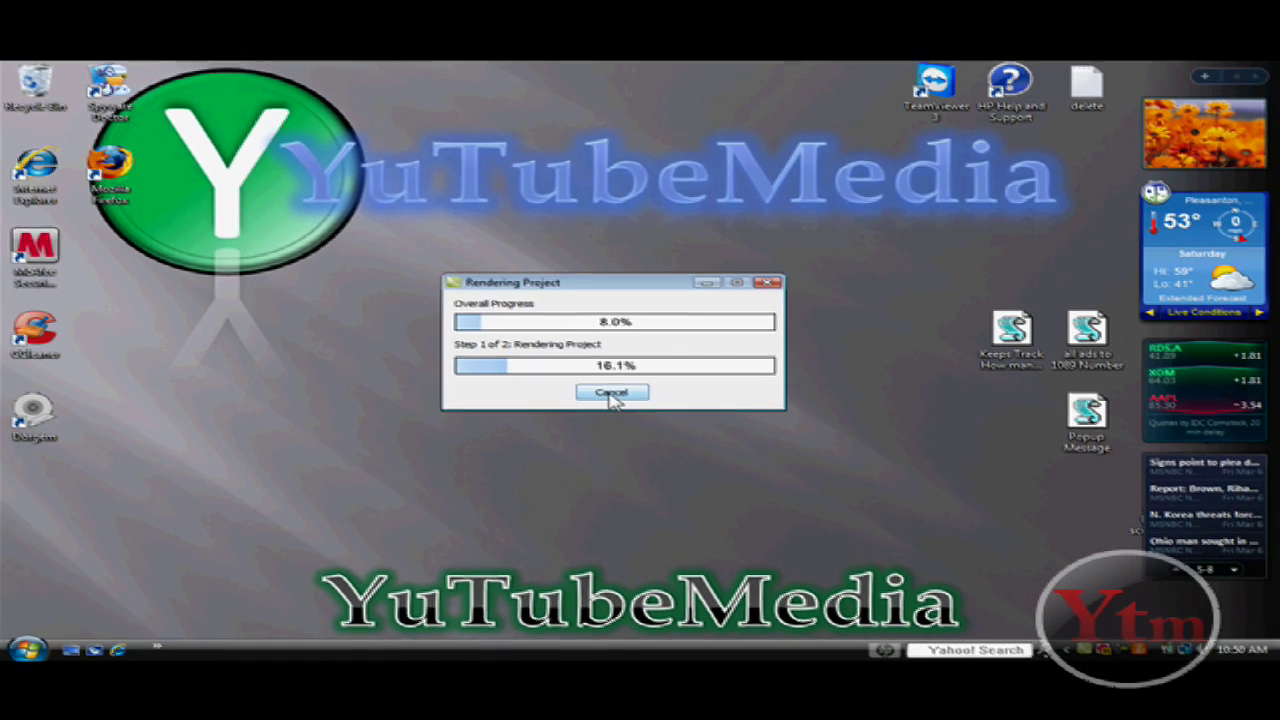
{"action": "left_click", "coordinate": [920, 436]}
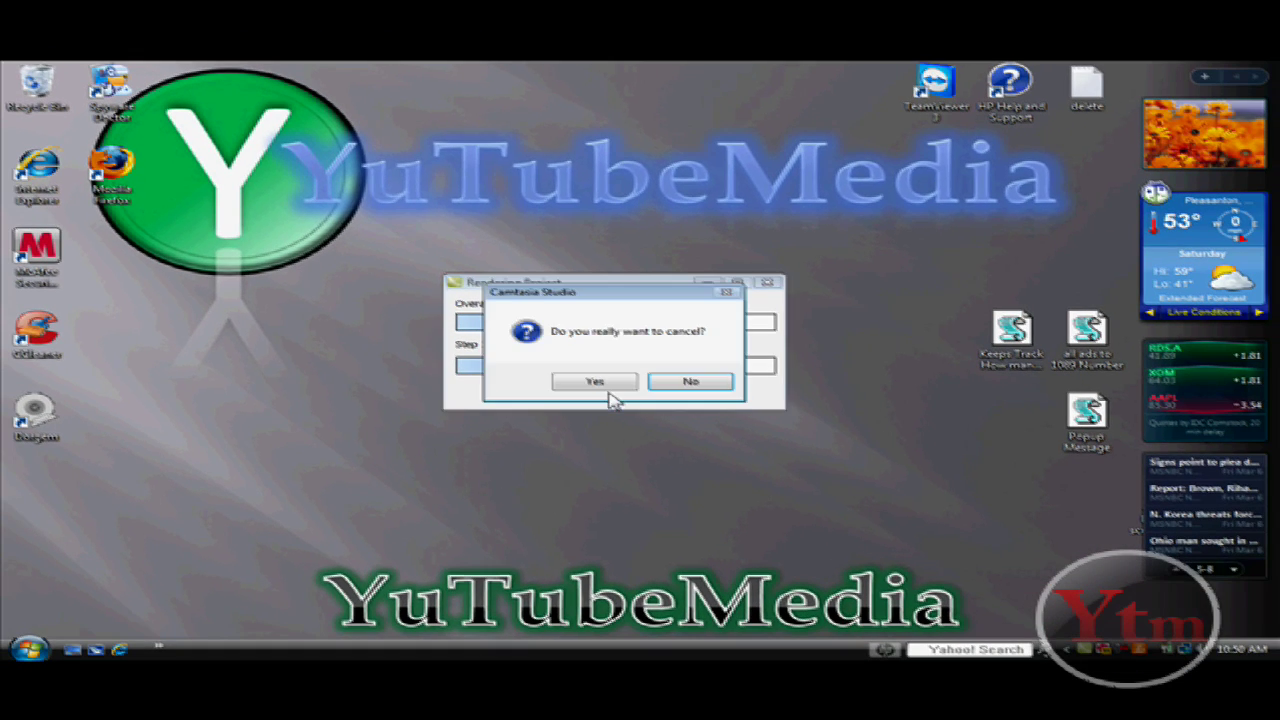
{"action": "left_click", "coordinate": [608, 385]}
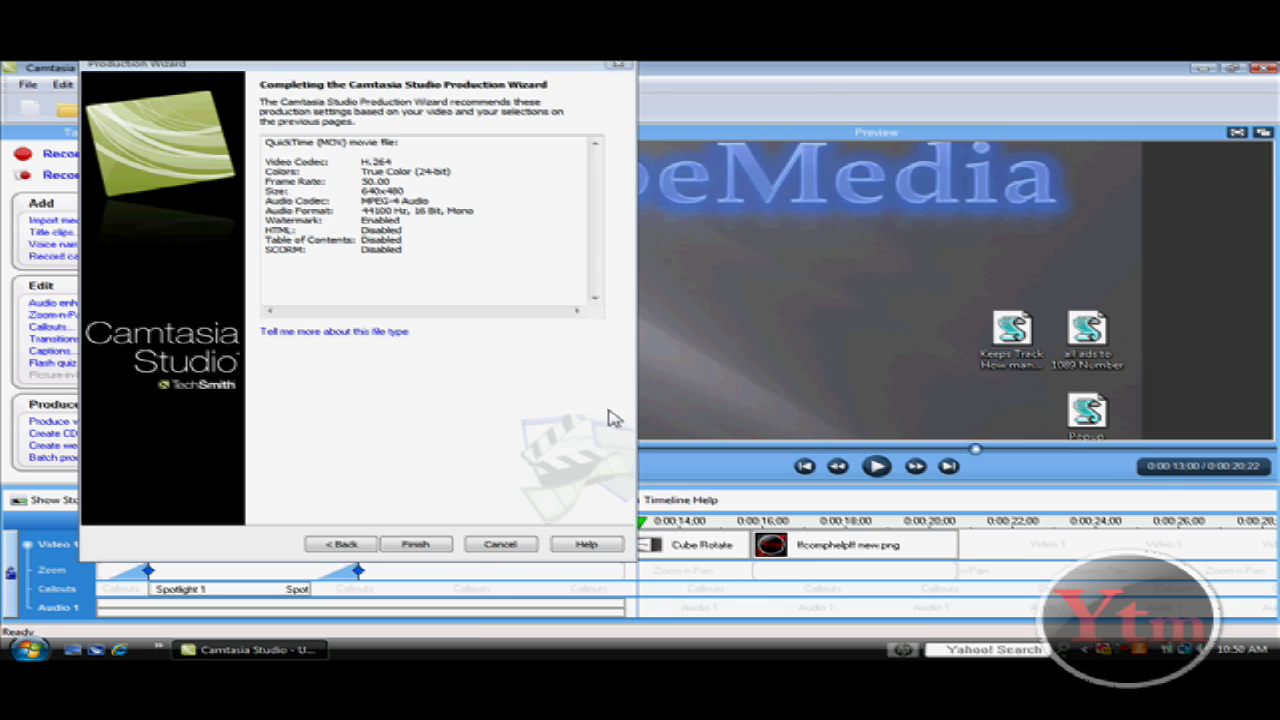
Cancel the Production Wizard and select the capture-26.avi section between about 8.7 seconds and 0:00:11;14 on the timeline.
{"action": "left_click", "coordinate": [500, 545]}
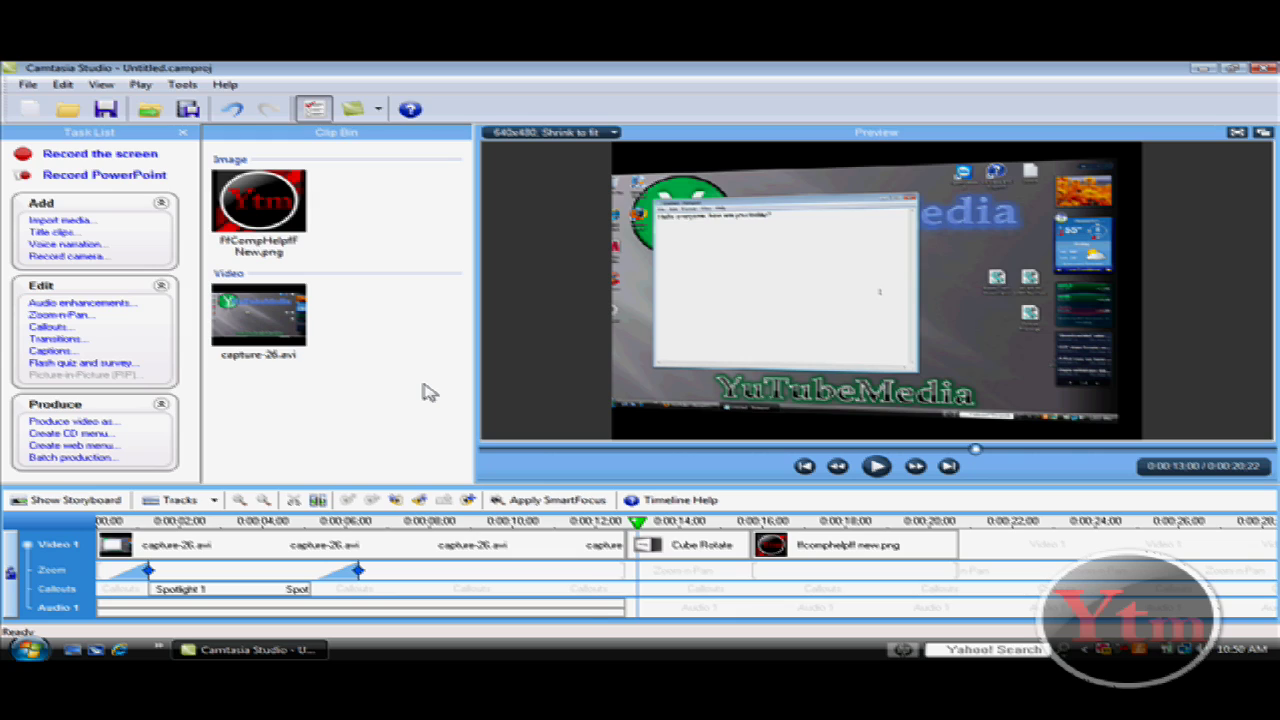
{"action": "left_click", "coordinate": [410, 522]}
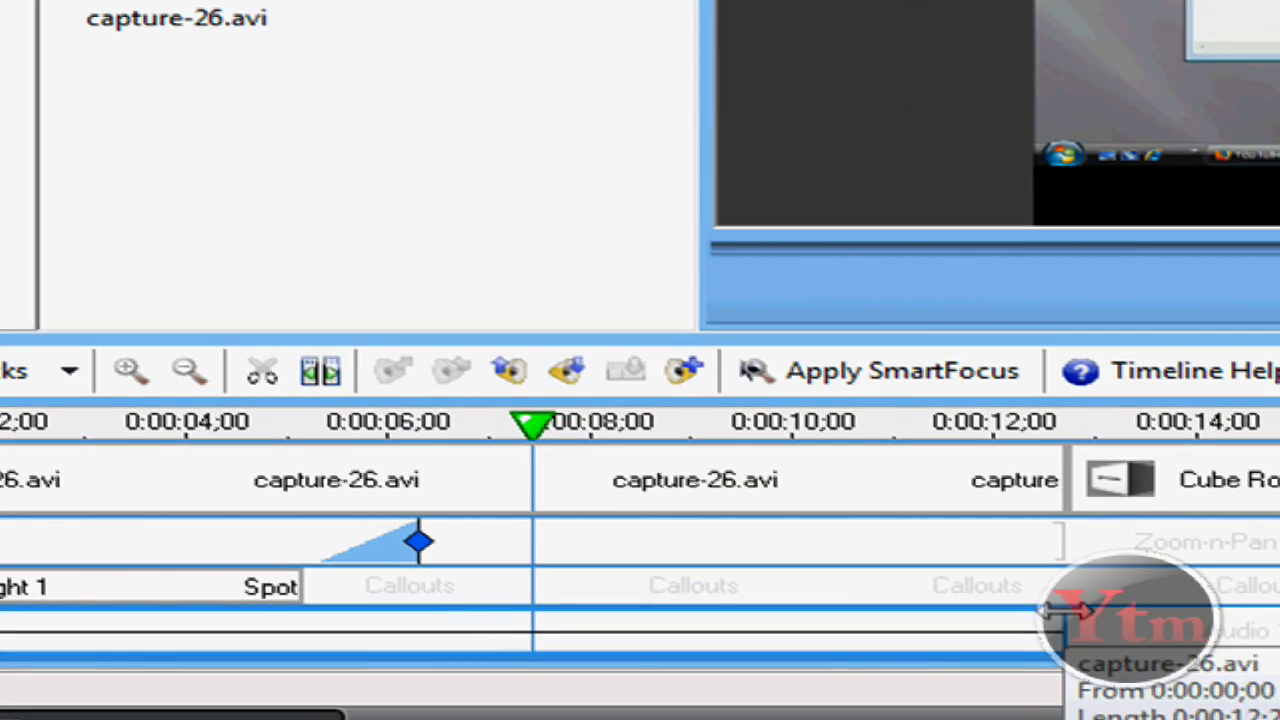
{"action": "left_click", "coordinate": [1043, 423]}
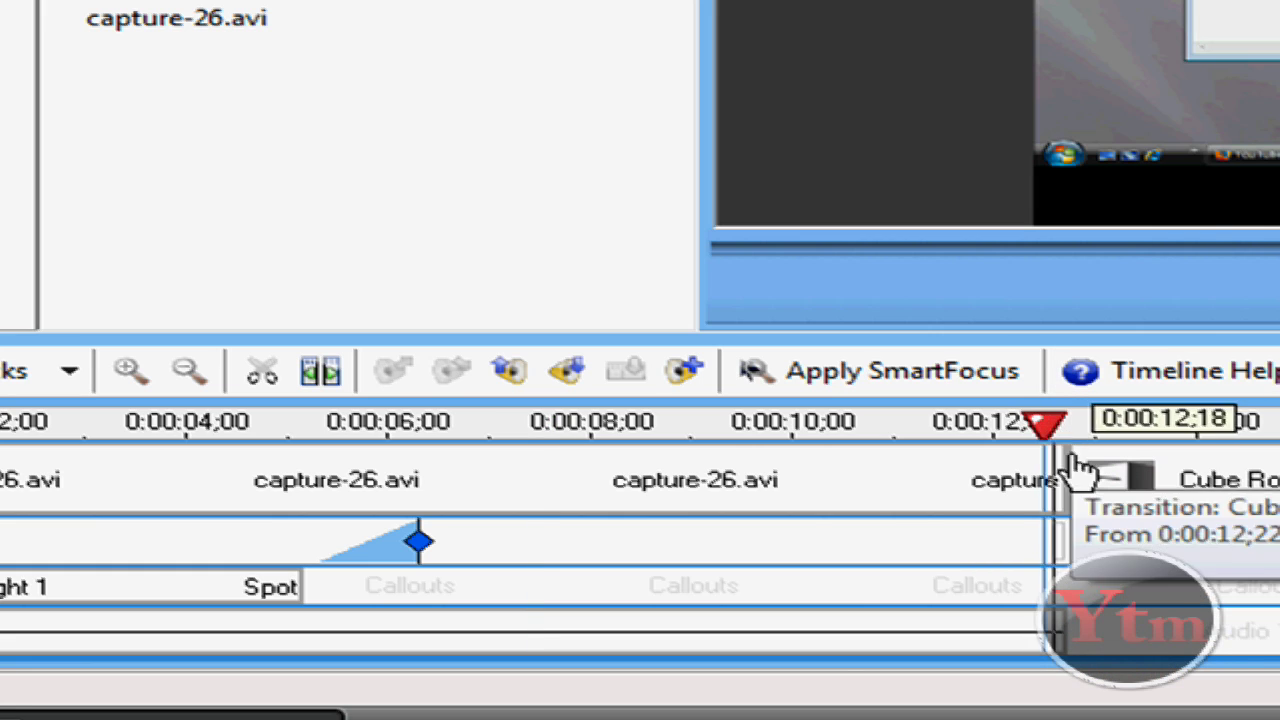
{"action": "left_click", "coordinate": [945, 425]}
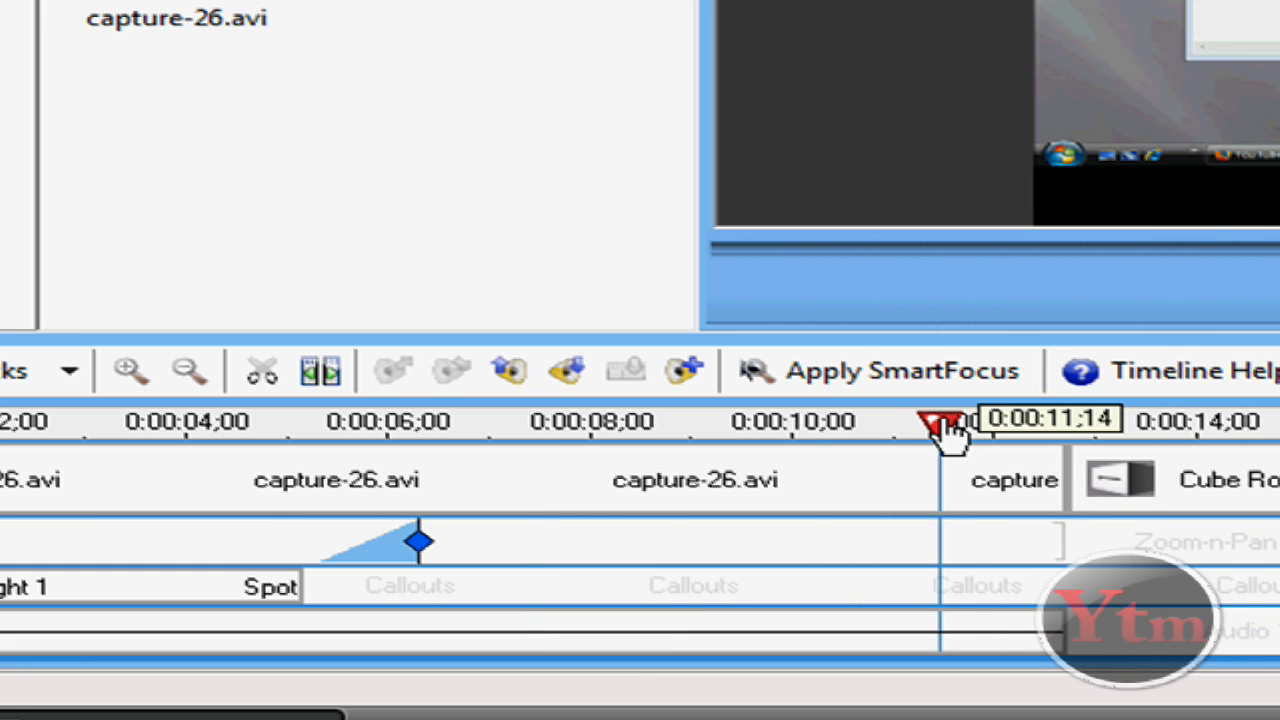
{"action": "left_click_drag", "start_coordinate": [945, 425], "coordinate": [832, 442]}
{"action": "left_click_drag", "start_coordinate": [715, 425], "coordinate": [660, 425]}
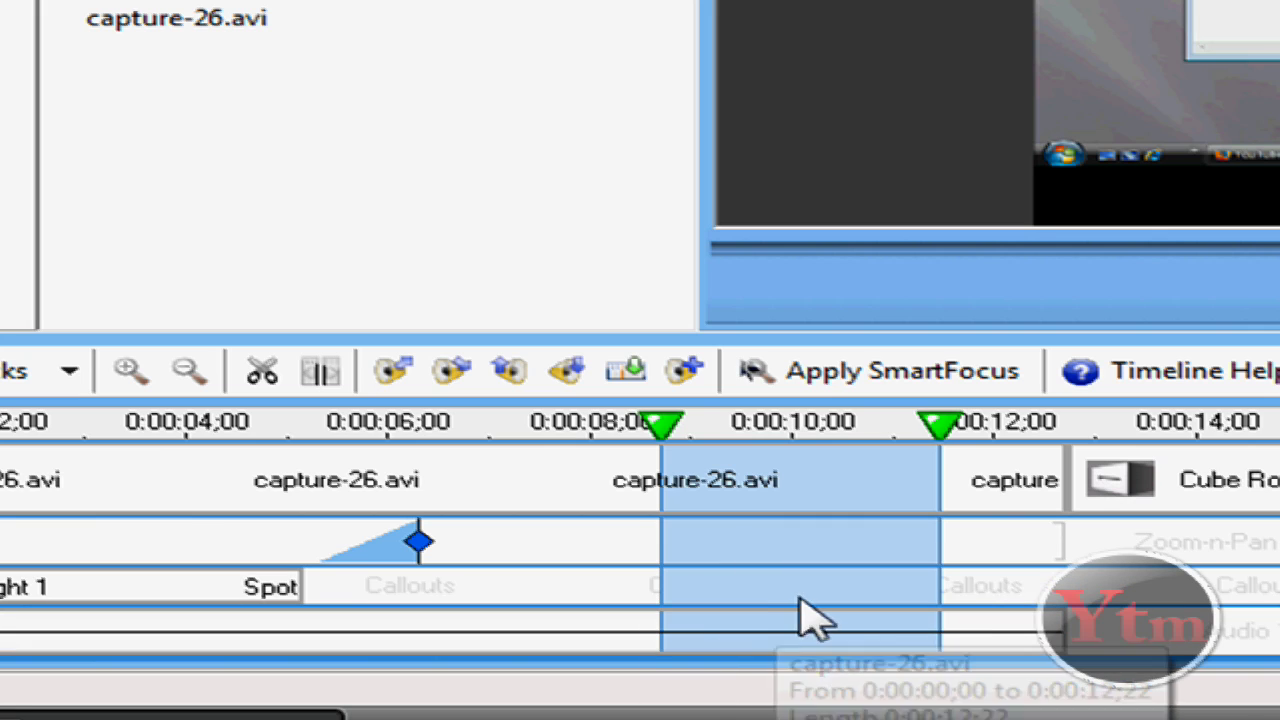
Raise the audio volume of the selected capture-26.avi section several times.
{"action": "left_click", "coordinate": [509, 383]}
{"action": "left_click", "coordinate": [508, 385]}
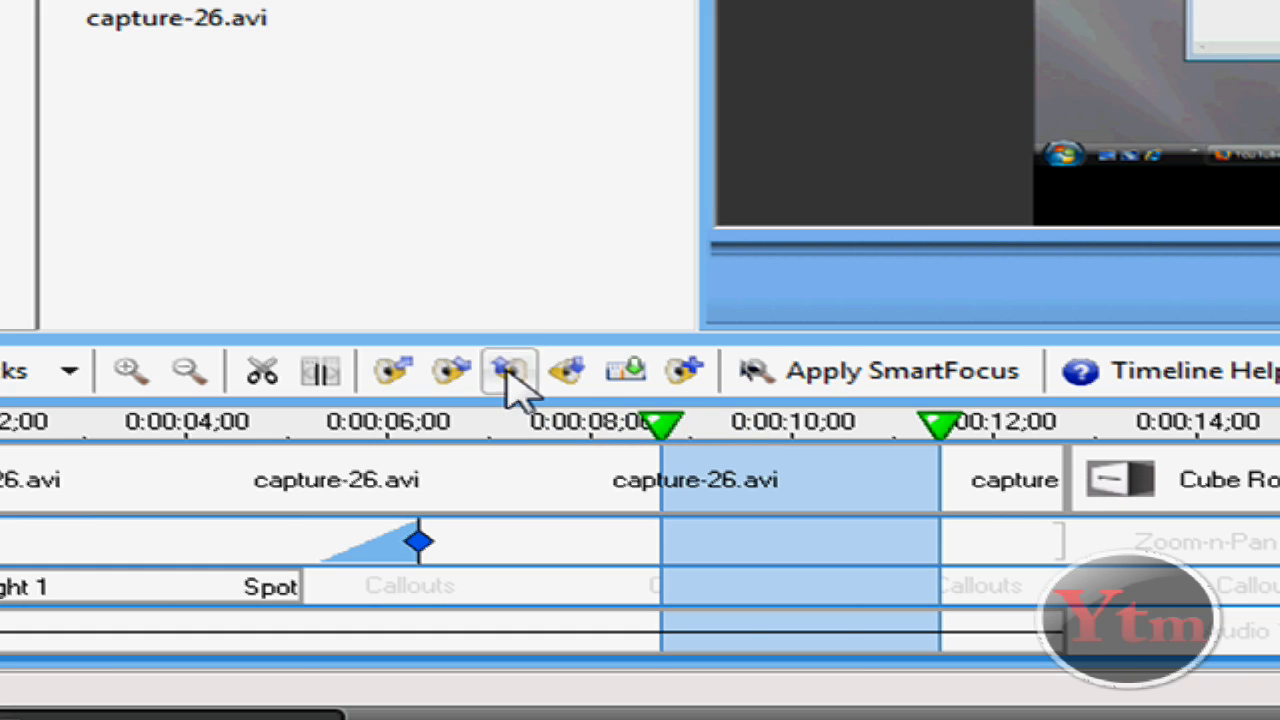
{"action": "left_click", "coordinate": [506, 375]}
{"action": "left_click", "coordinate": [506, 372]}
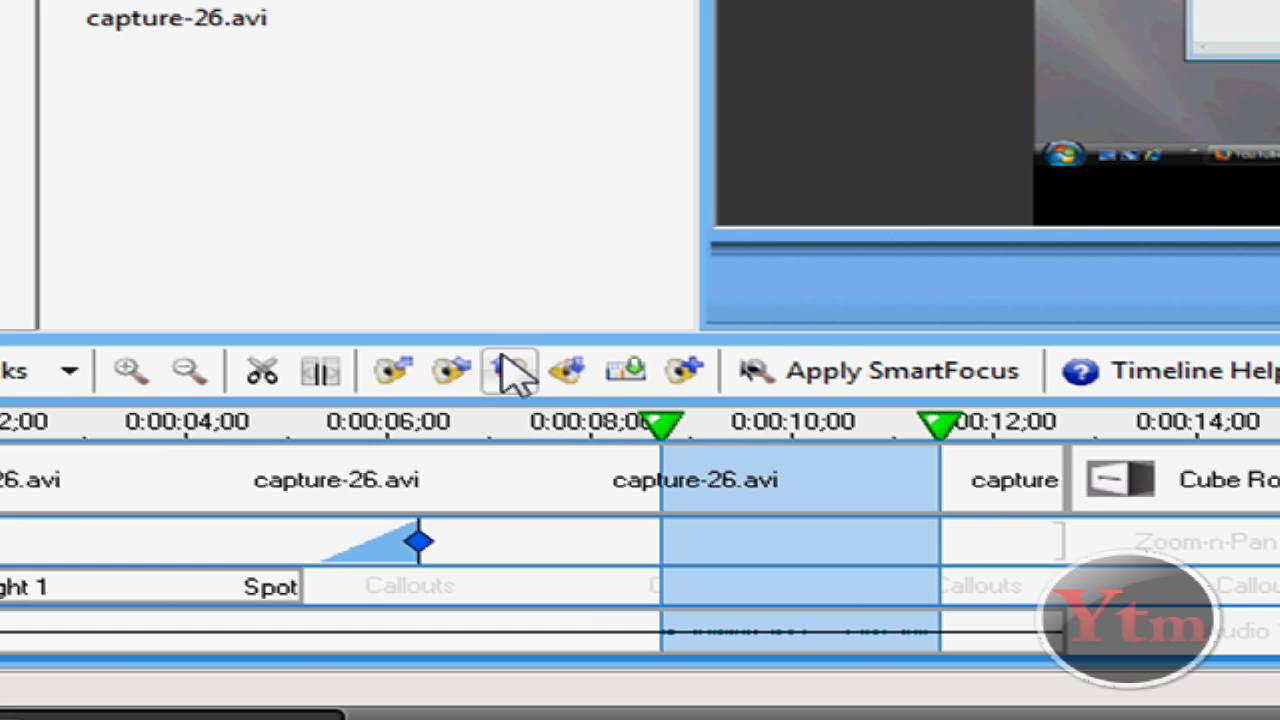
Replace the selected section's audio with silence and try a fade-in on it.
{"action": "left_click", "coordinate": [627, 371]}
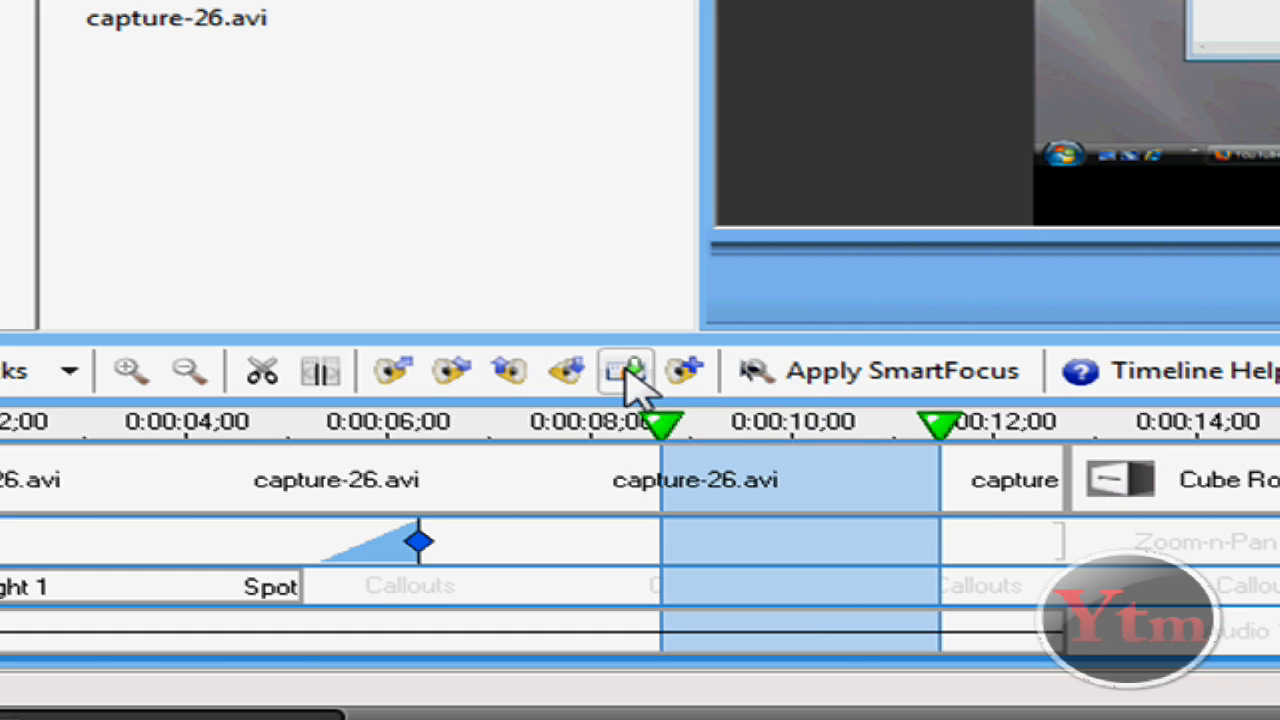
{"action": "left_click", "coordinate": [400, 373]}
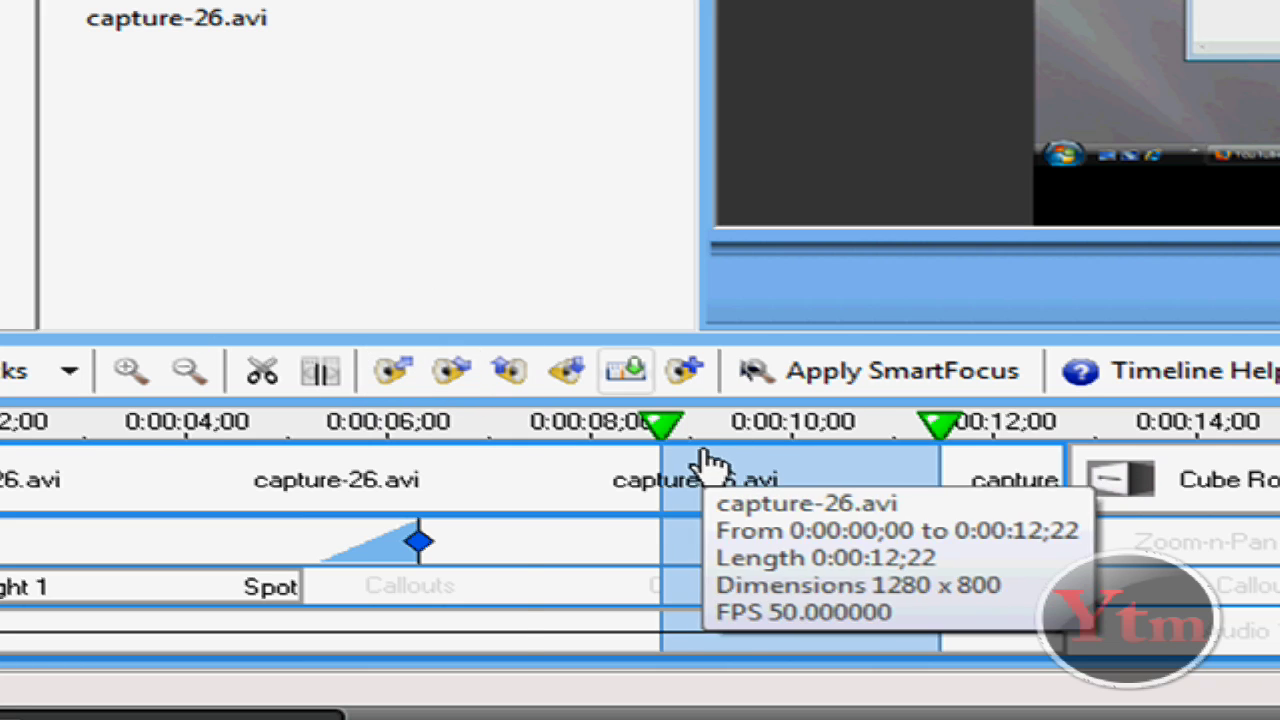
{"action": "left_click", "coordinate": [529, 429]}
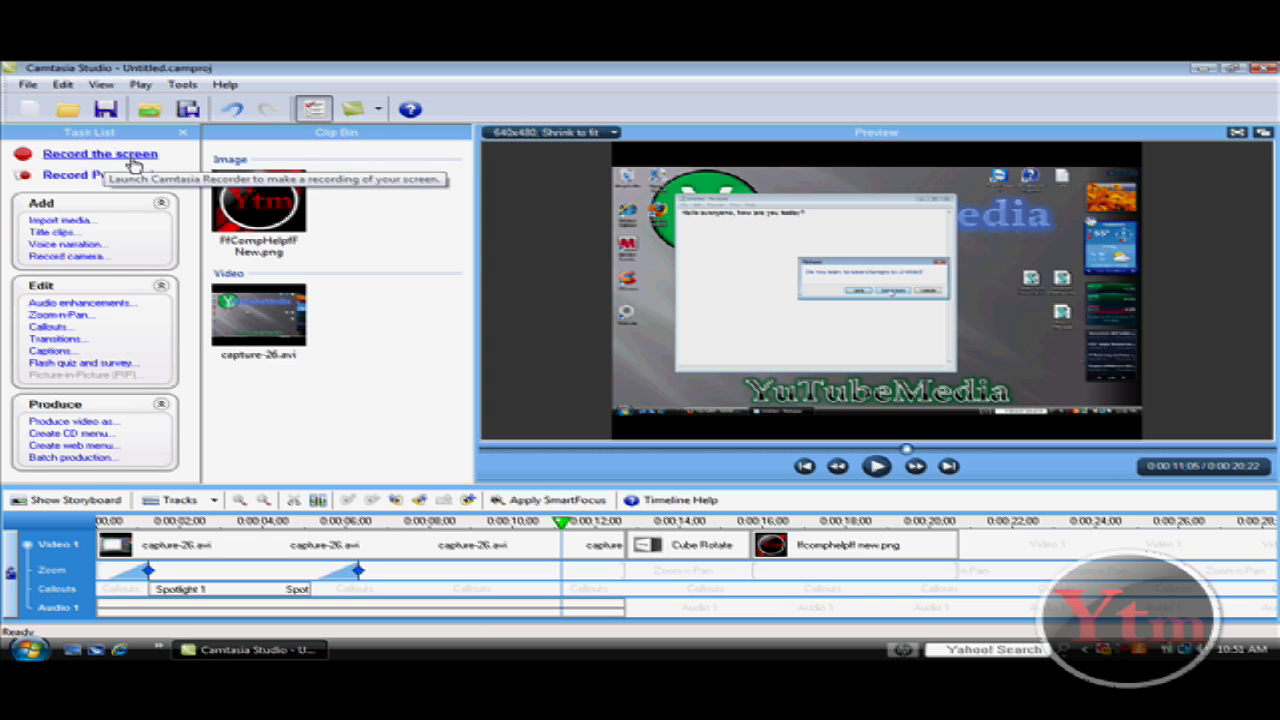
Bring up the Windows Start menu and locate Camtasia Recorder.
{"action": "left_click", "coordinate": [28, 650]}
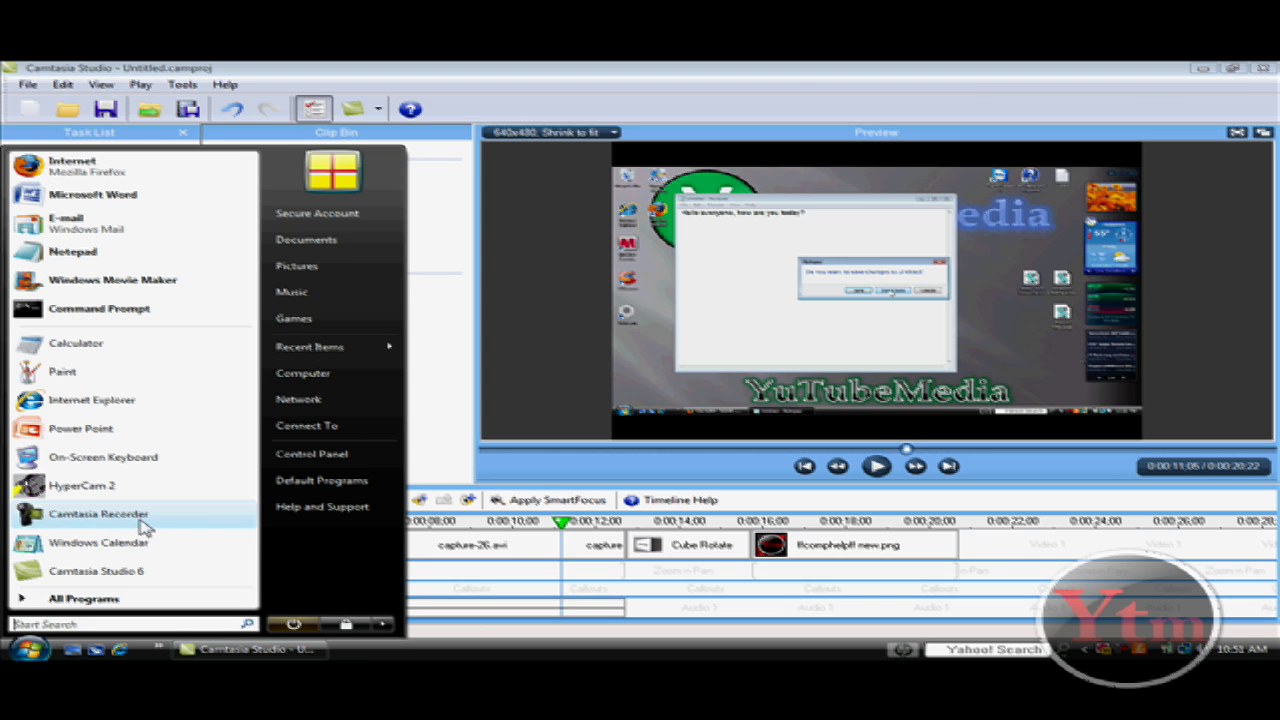